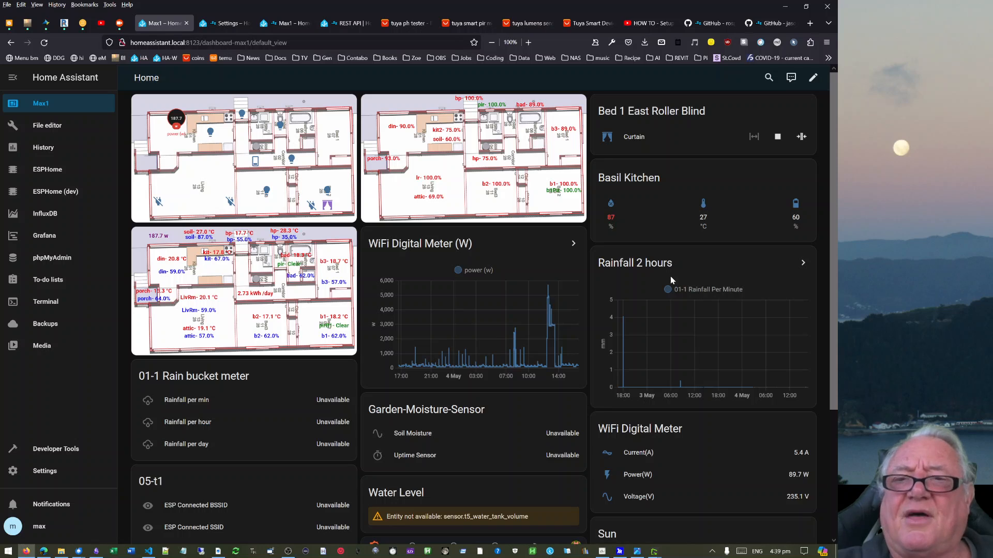
# Look over the floor plans, sensor cards and power graphs on the Max1 home dashboard
pyautogui.scroll(-3, 565, 358)
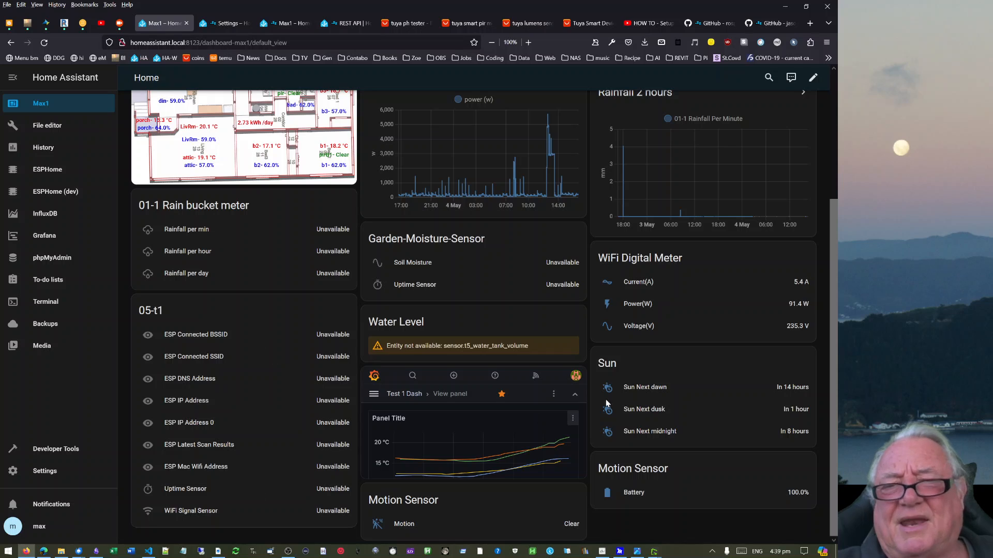
pyautogui.moveTo(834, 374); pyautogui.dragTo(833, 204)
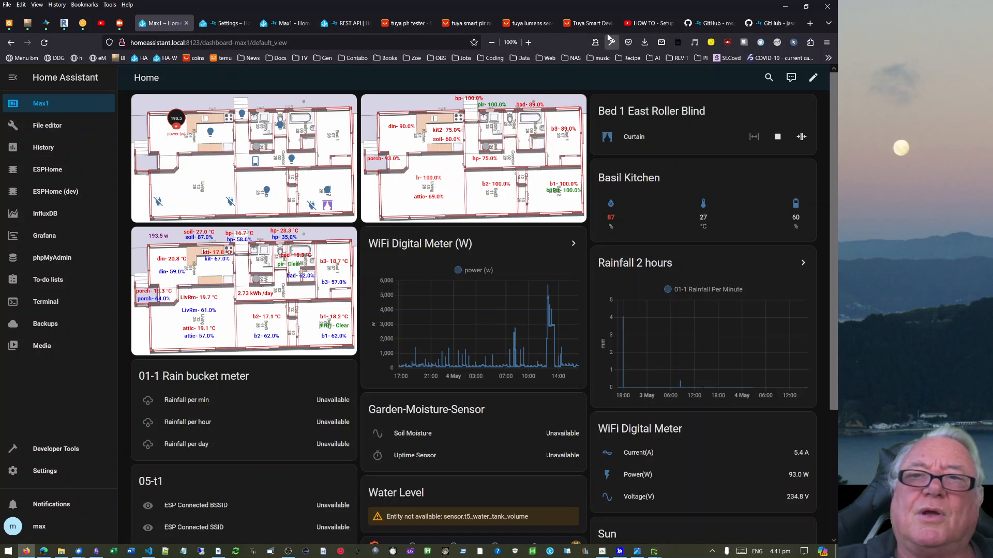
# Switch to the AliExpress results for "tuya smart device" and browse the range of switches, gateways, breakers and energy meters
pyautogui.click(590, 23)
pyautogui.scroll(-15, 227, 234)
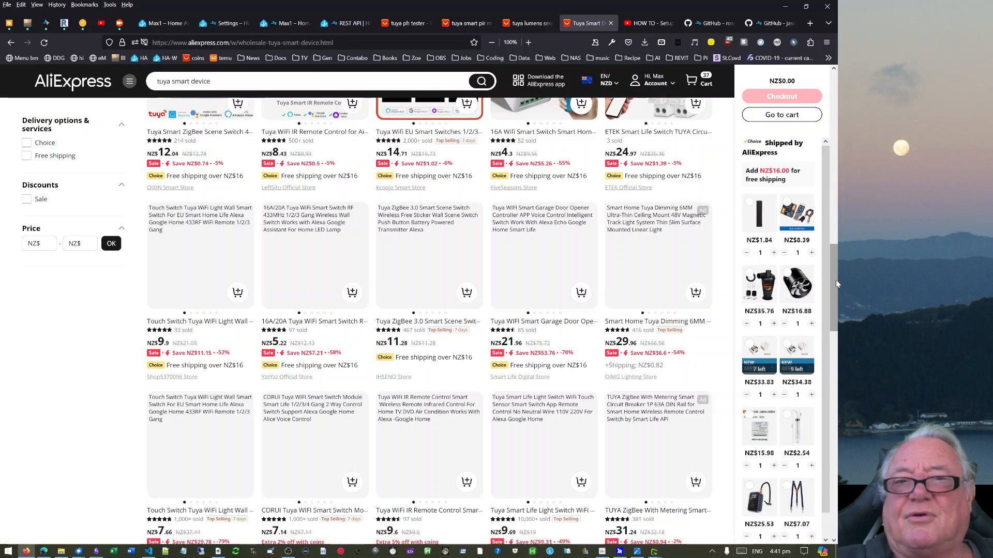
pyautogui.moveTo(833, 279); pyautogui.dragTo(833, 223)
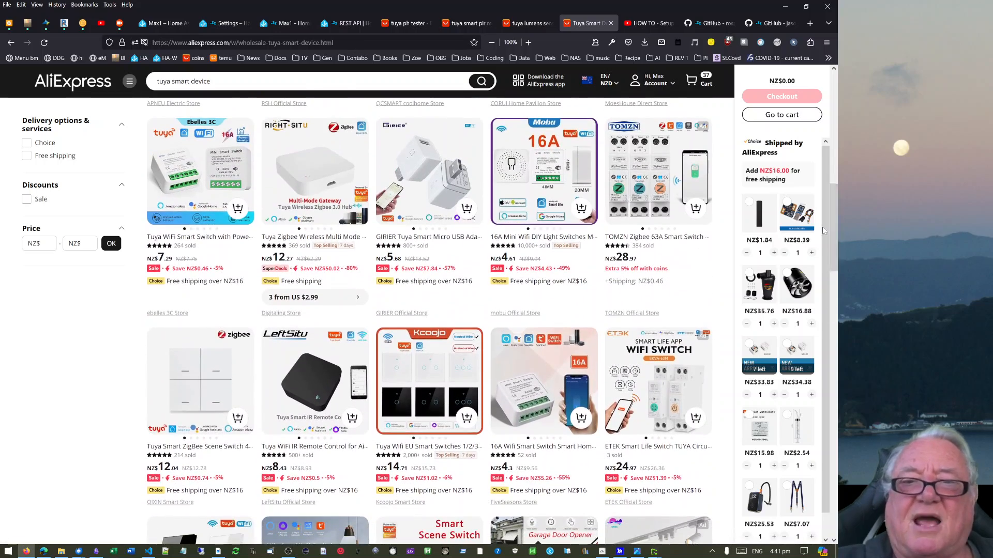
pyautogui.moveTo(683, 398)
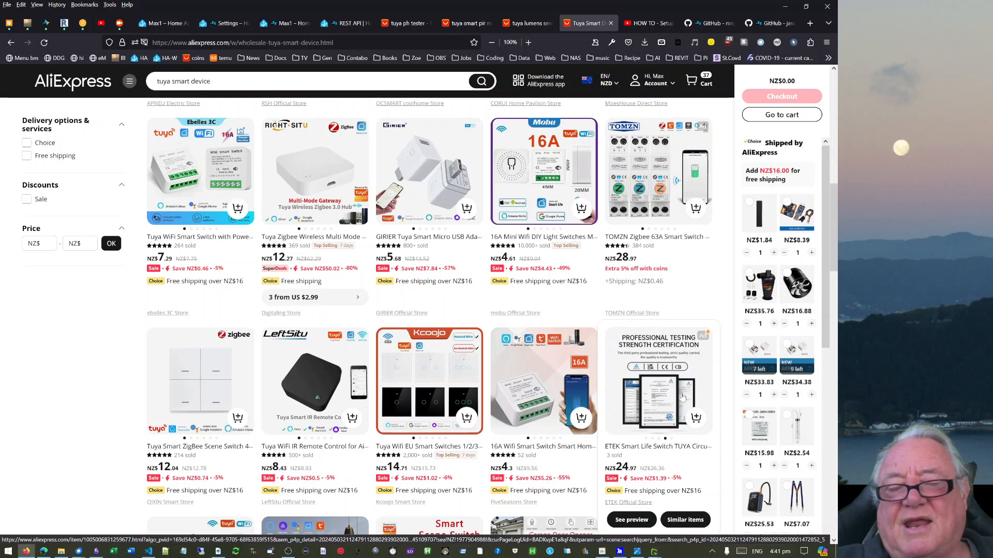
pyautogui.moveTo(425, 205)
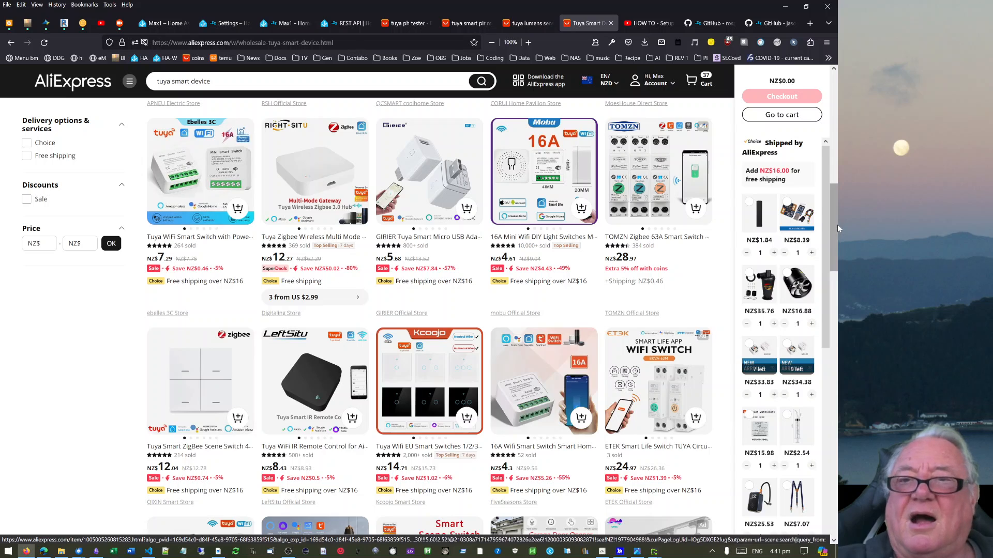
pyautogui.moveTo(835, 243); pyautogui.dragTo(836, 257)
pyautogui.moveTo(187, 350)
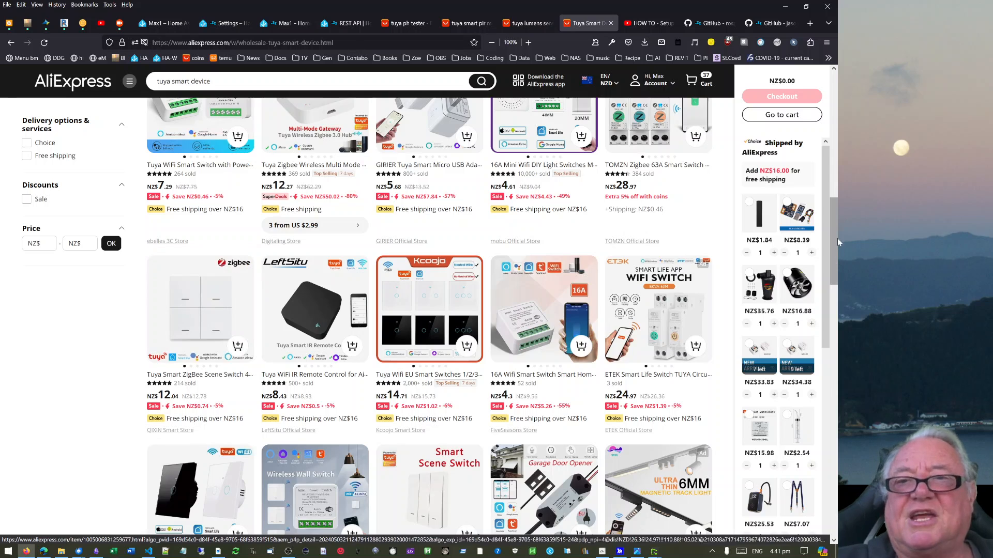
pyautogui.moveTo(838, 237); pyautogui.dragTo(831, 263)
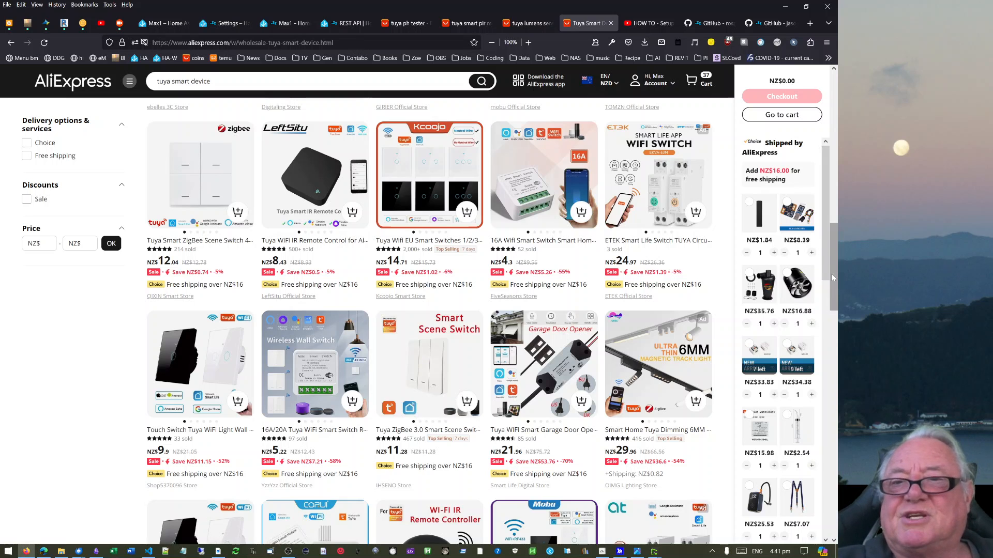
pyautogui.moveTo(833, 279); pyautogui.dragTo(834, 360)
pyautogui.scroll(4, 346, 331)
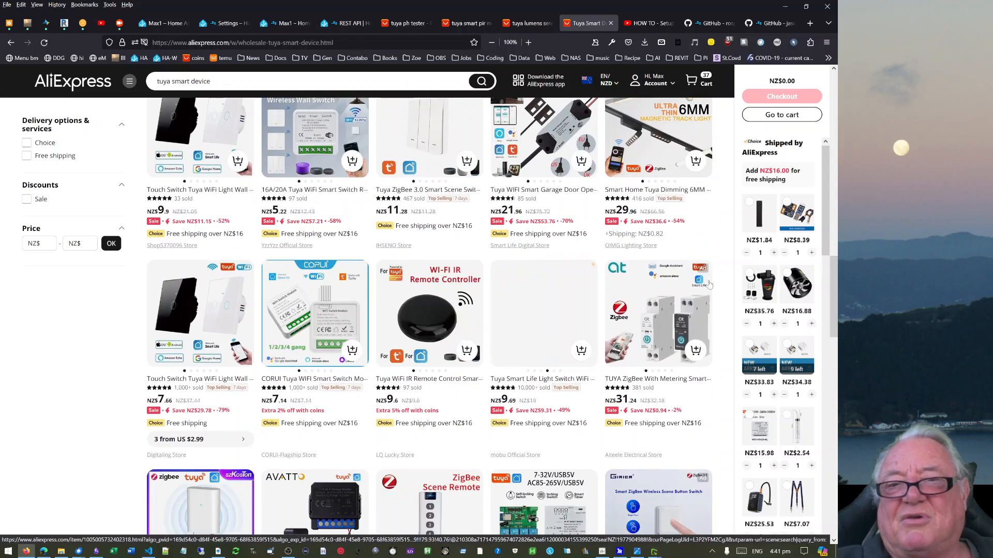
pyautogui.moveTo(838, 304); pyautogui.dragTo(829, 375)
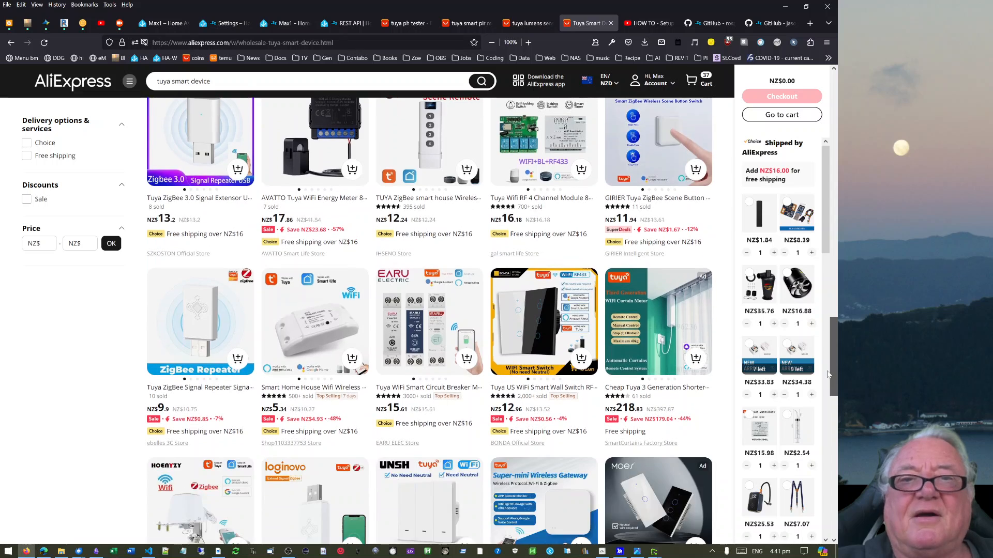
pyautogui.moveTo(315, 163)
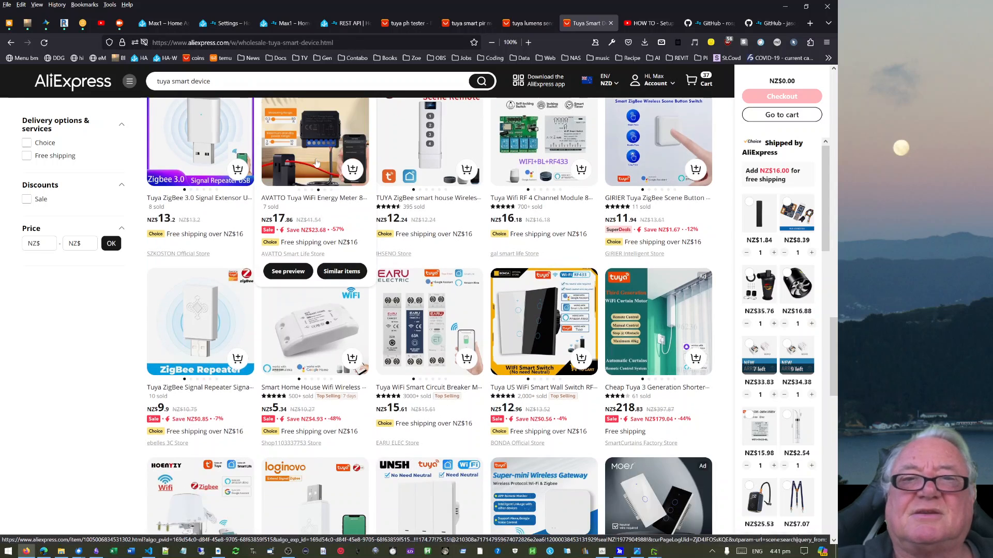
pyautogui.moveTo(651, 327)
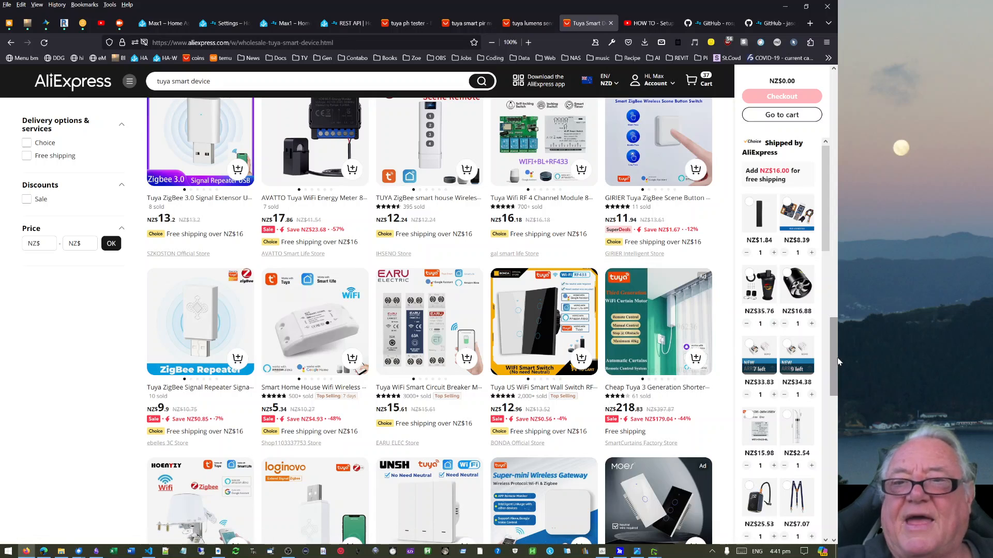
pyautogui.moveTo(833, 345); pyautogui.dragTo(833, 99)
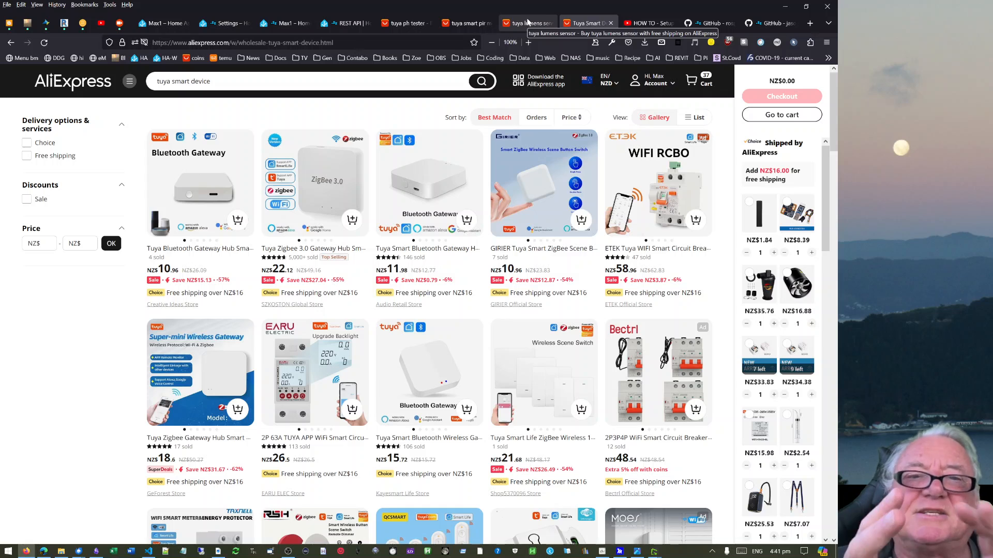
# Review the AliExpress results for "tuya ph tester", "tuya smart pir motion sensor" and "tuya lumens sensor"
pyautogui.click(407, 23)
pyautogui.moveTo(148, 248)
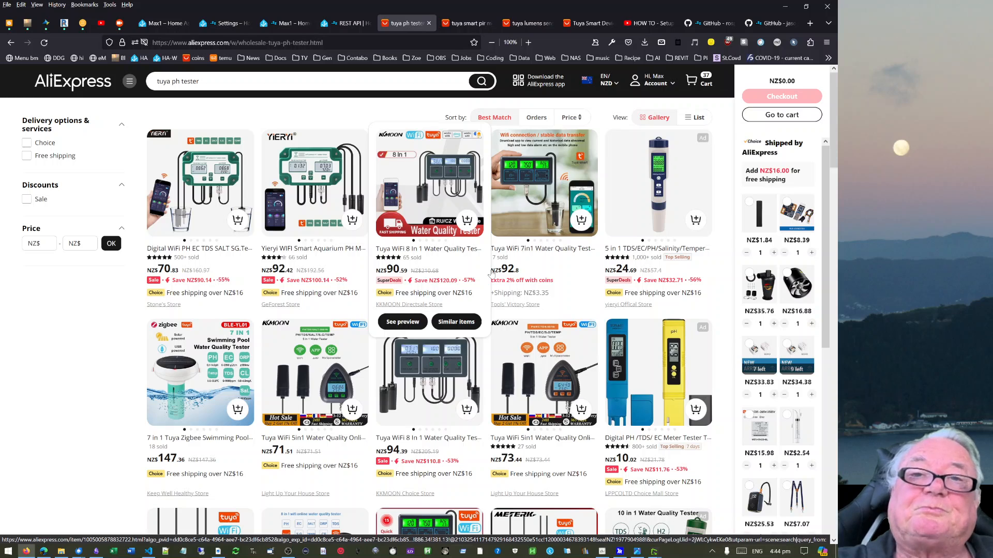
pyautogui.click(466, 24)
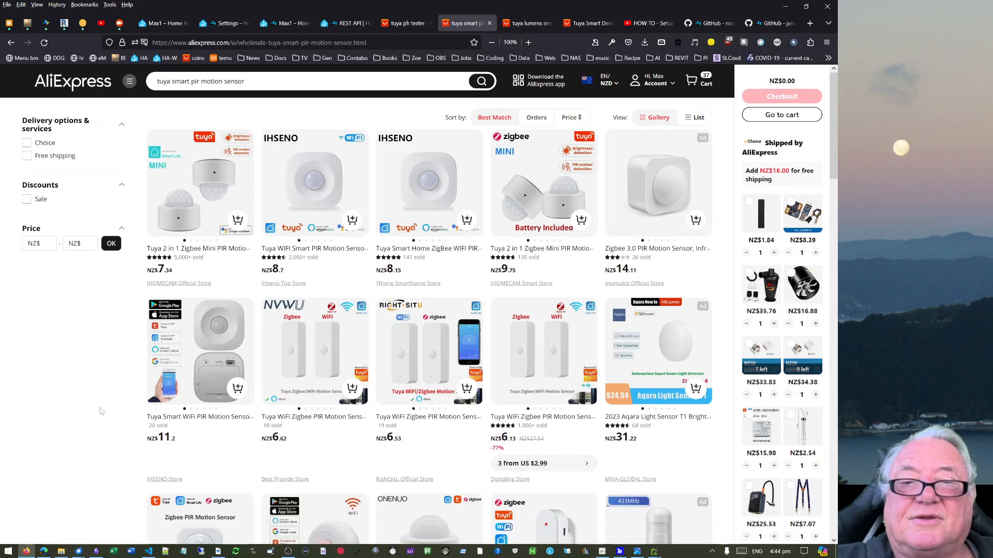
pyautogui.moveTo(401, 434)
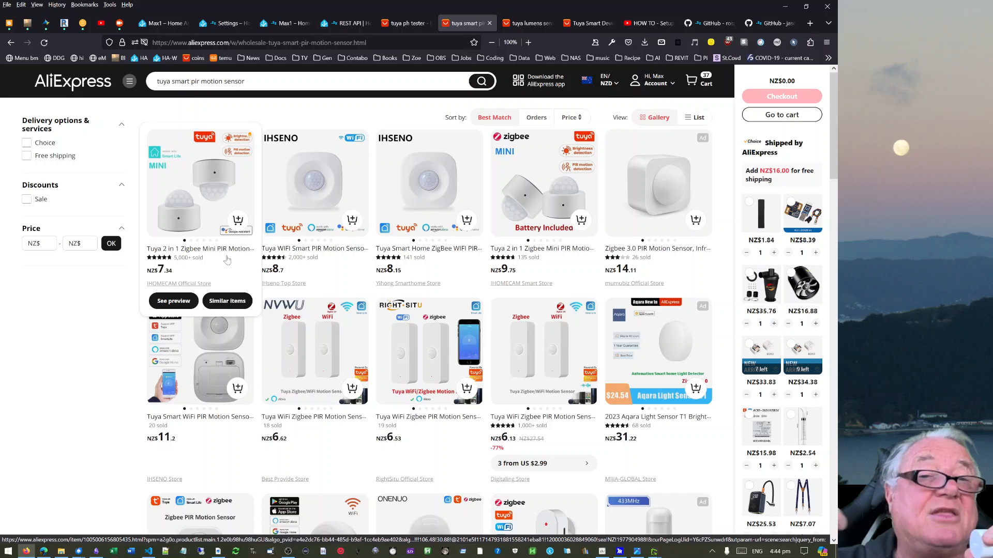
pyautogui.hotkey('ctrl', 'Tab')
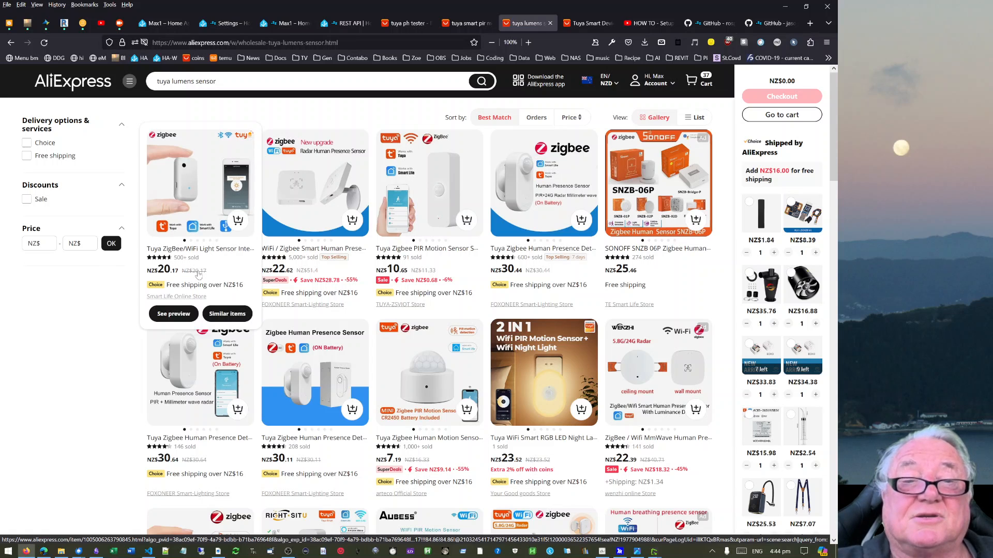
pyautogui.click(457, 20)
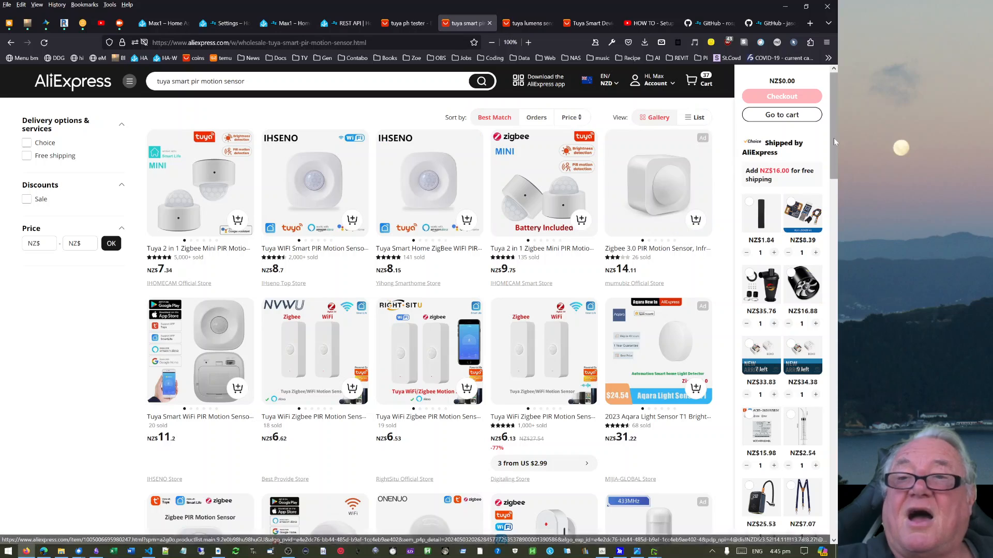
pyautogui.moveTo(833, 138); pyautogui.dragTo(833, 189)
# Return to the "tuya smart device" results and examine the WiFi and Zigbee devices offered there
pyautogui.click(586, 24)
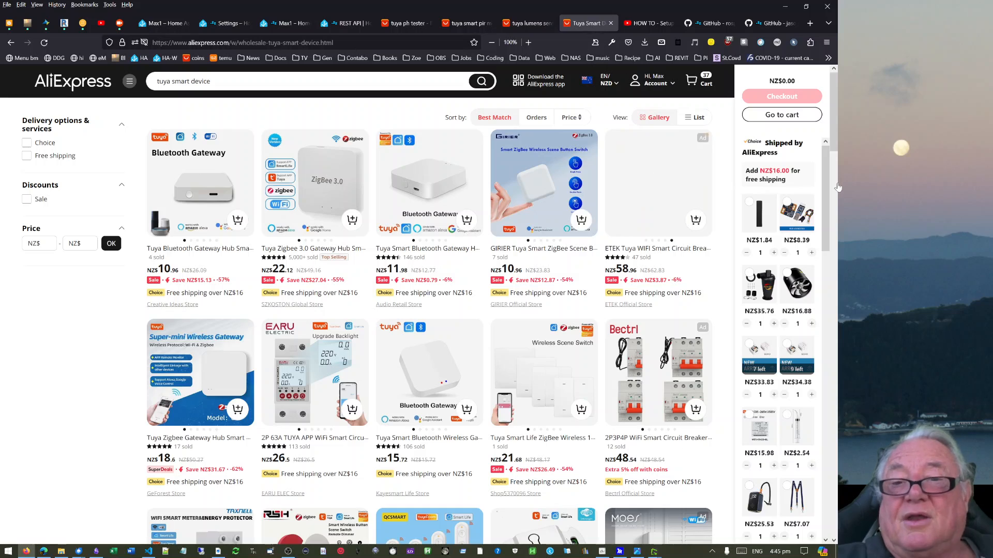
pyautogui.moveTo(837, 128); pyautogui.dragTo(837, 194)
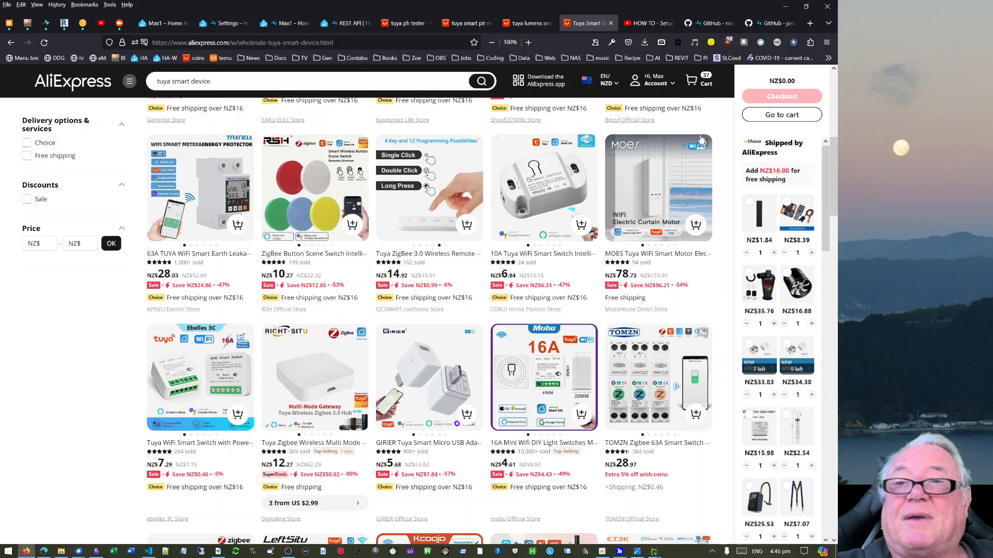
pyautogui.moveTo(834, 151); pyautogui.dragTo(837, 99)
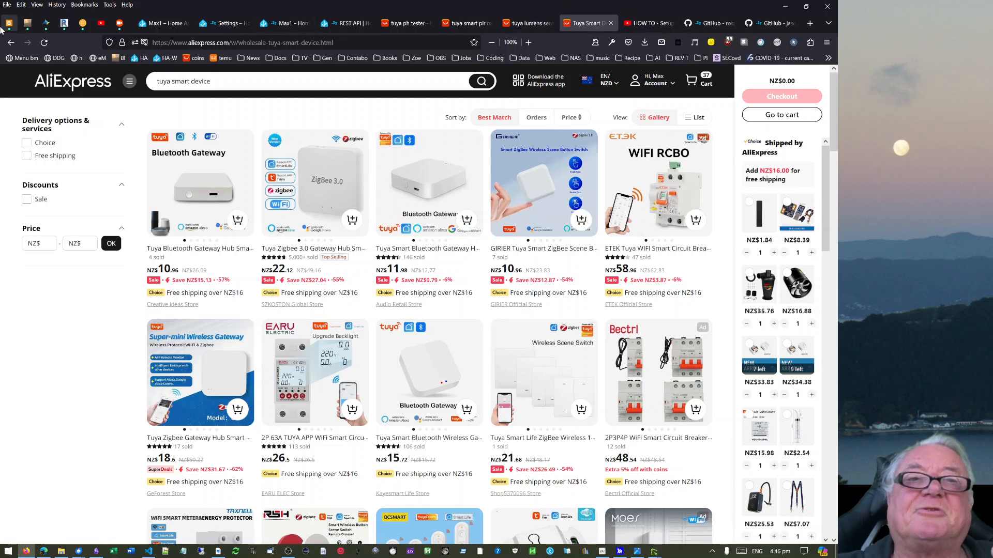
# Switch back to Home Assistant and open the Devices & Services settings
pyautogui.click(170, 23)
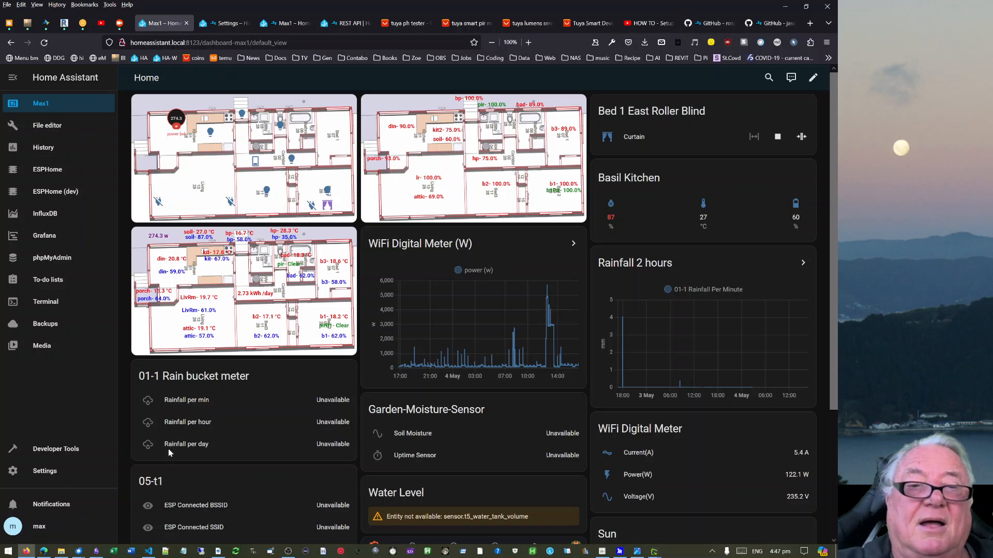
pyautogui.click(45, 473)
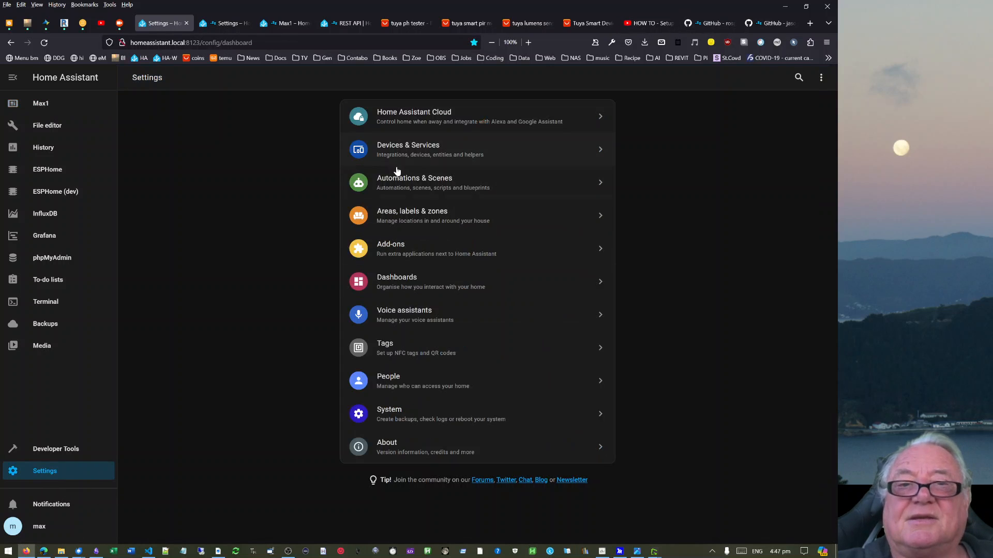
pyautogui.click(410, 155)
# Search the new integrations for "tuya", view the official Tuya integration's user code form and close it without submitting
pyautogui.click(793, 526)
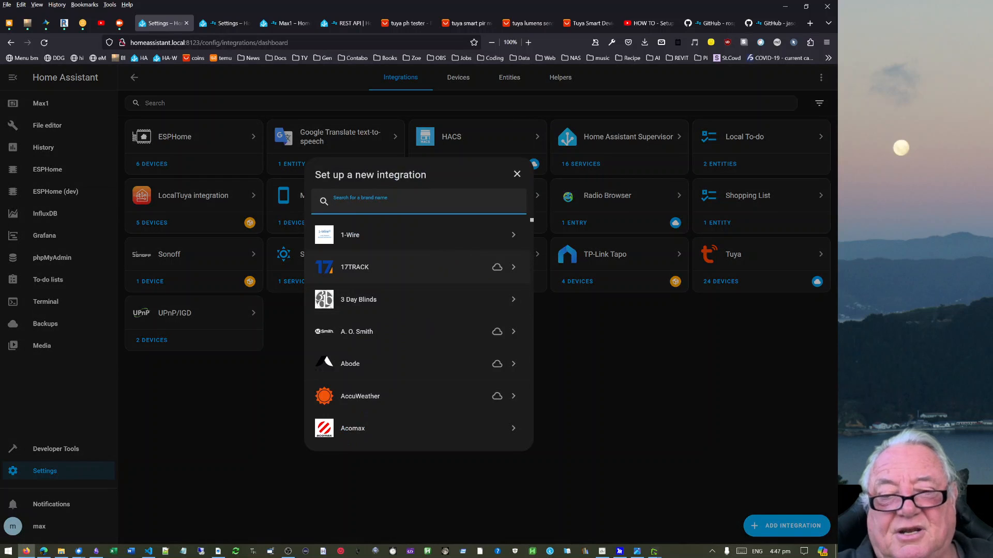
pyautogui.write('tuya')
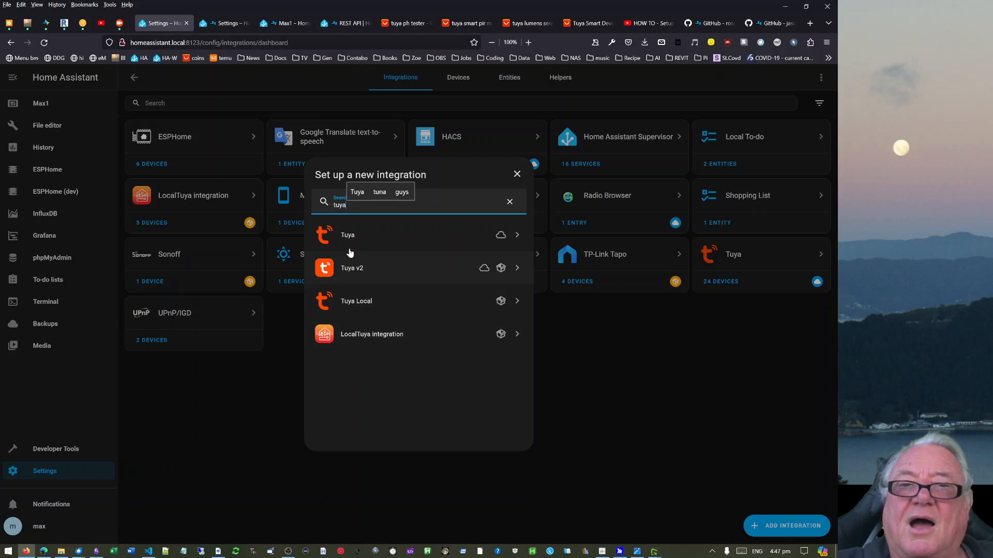
pyautogui.click(519, 236)
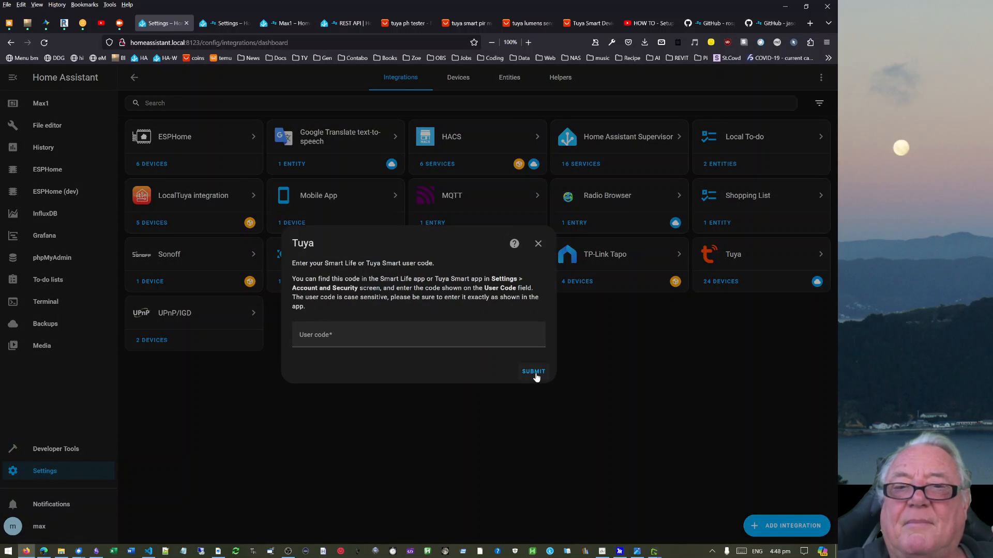
pyautogui.click(538, 243)
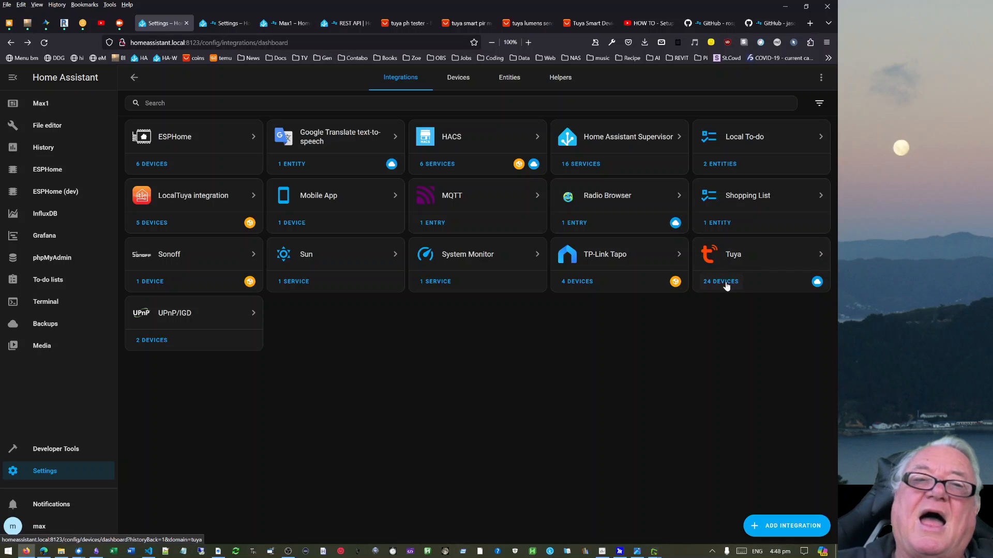
# View the device list of the installed Tuya integration and return to the integrations overview
pyautogui.click(727, 286)
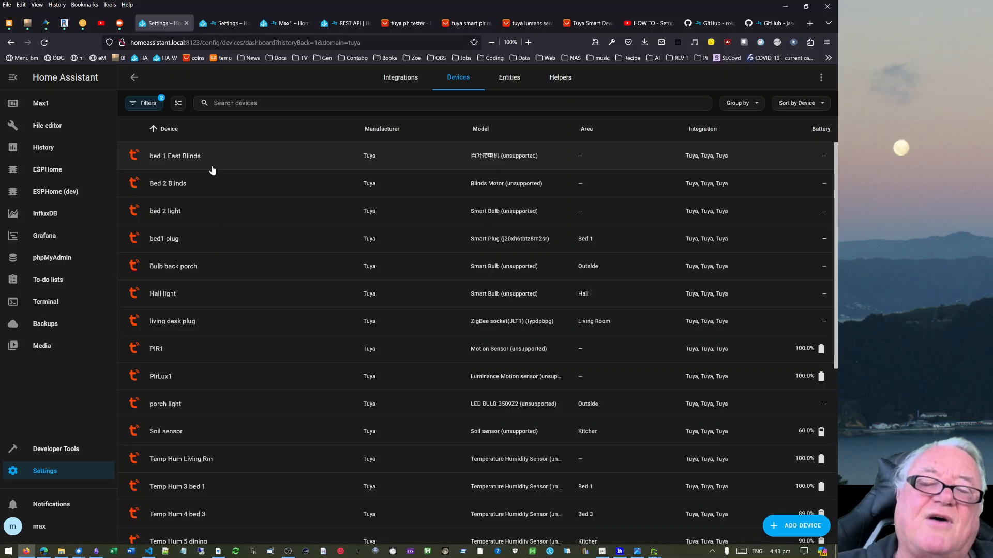
pyautogui.click(134, 77)
pyautogui.click(516, 174)
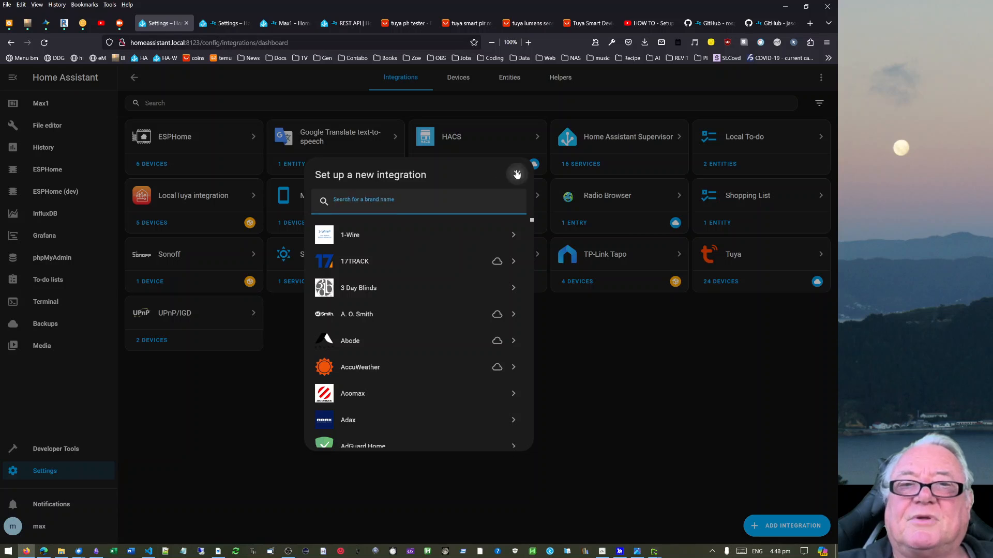
# Open the LocalTuya integration and start adding a new device manually from its first entry, up to the device details form
pyautogui.click(207, 197)
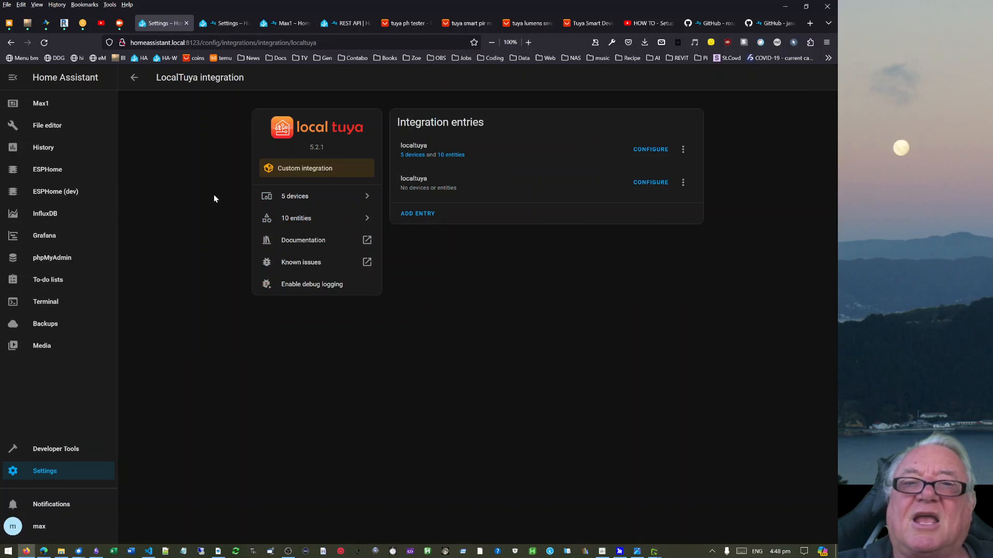
pyautogui.click(654, 154)
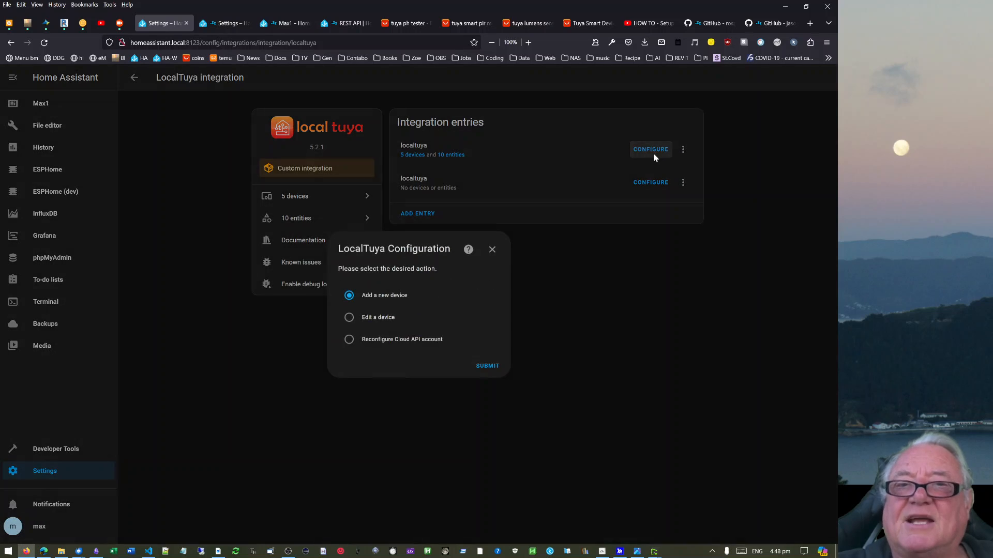
pyautogui.click(487, 368)
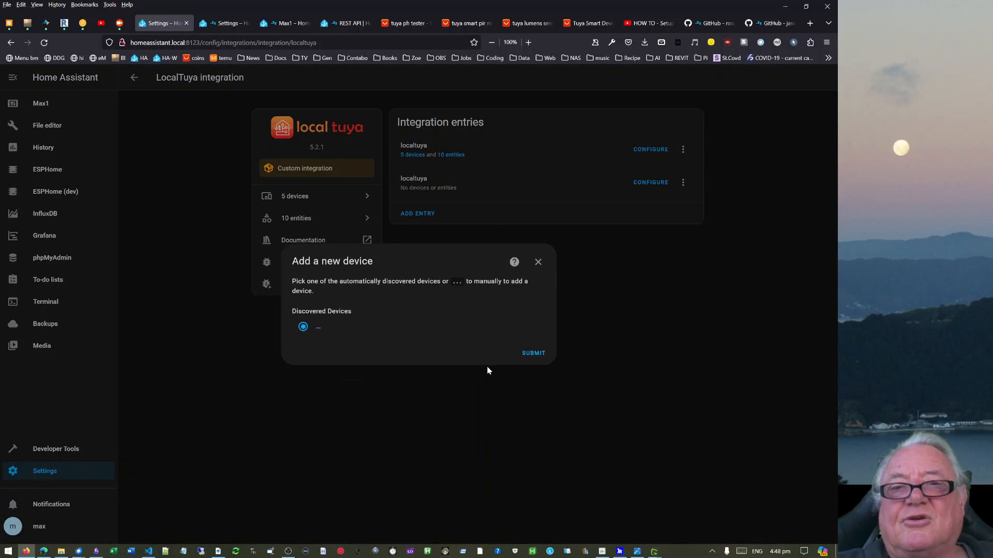
pyautogui.click(527, 354)
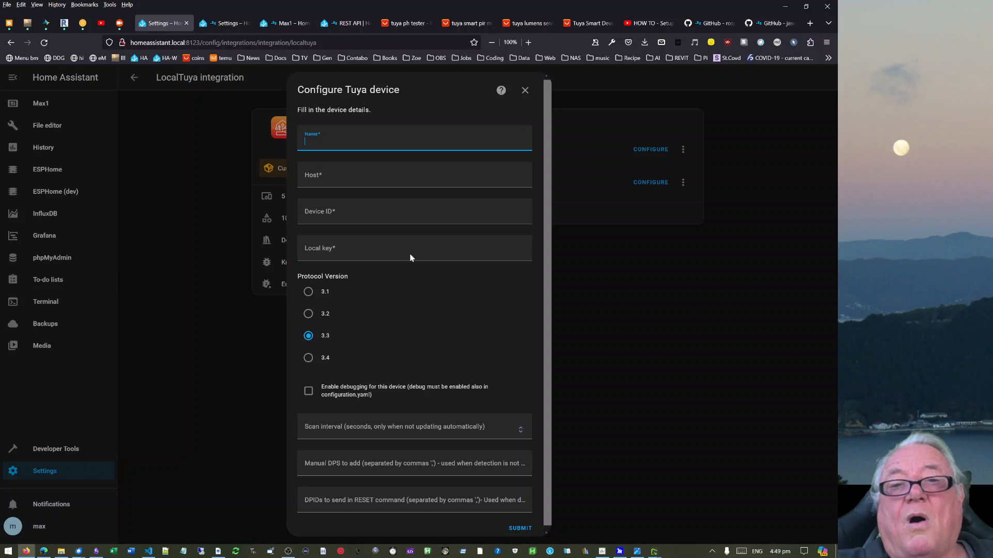
# Examine the Device ID and Local key fields of the device form, close it without submitting and return to the integrations overview
pyautogui.click(411, 214)
pyautogui.click(368, 251)
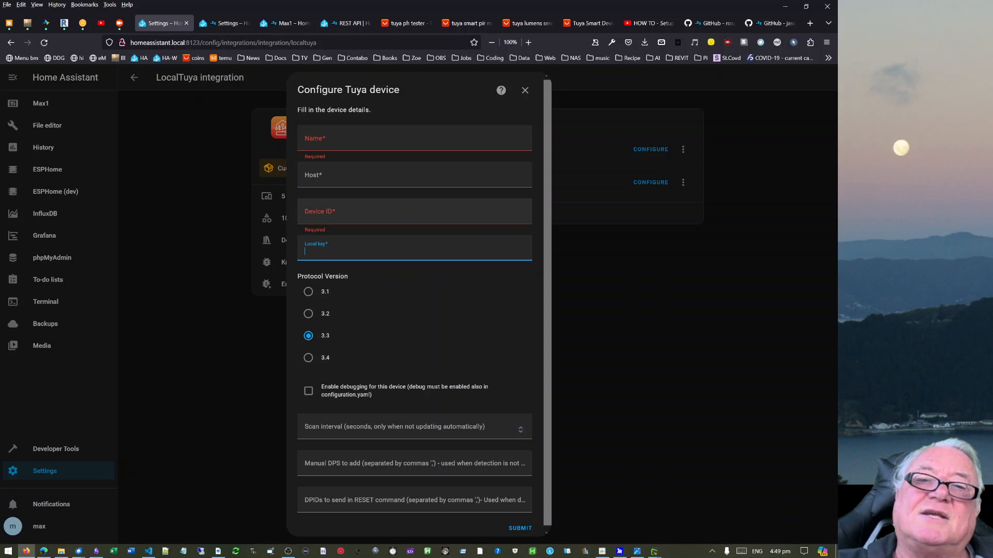
pyautogui.click(384, 214)
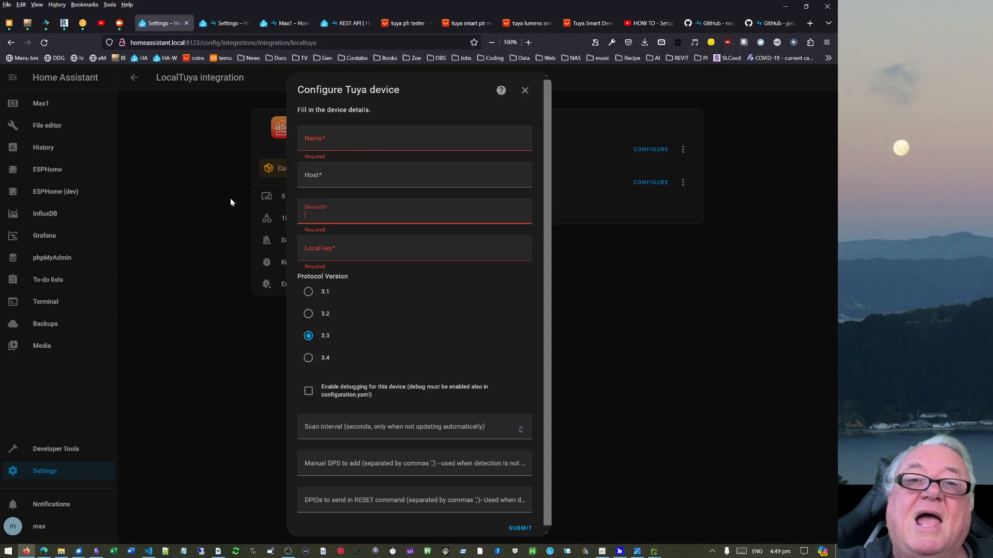
pyautogui.click(214, 216)
pyautogui.click(525, 91)
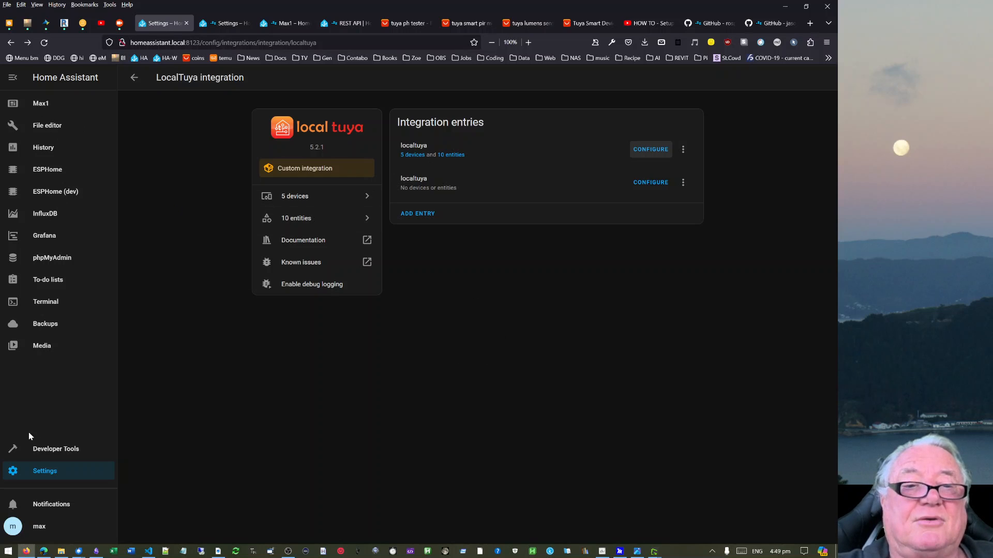
pyautogui.click(134, 77)
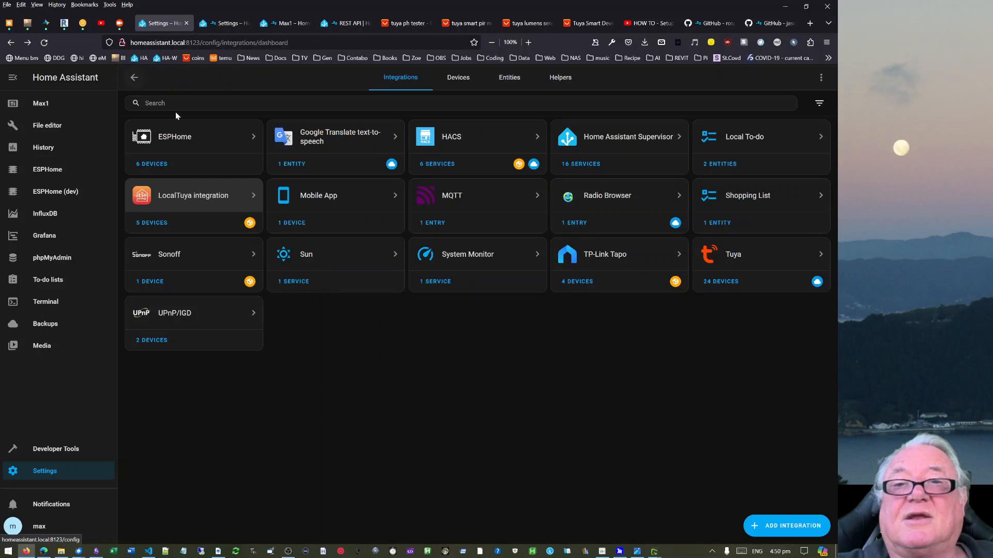
# Browse the list of brands available as new integrations and close it without adding one
pyautogui.click(792, 526)
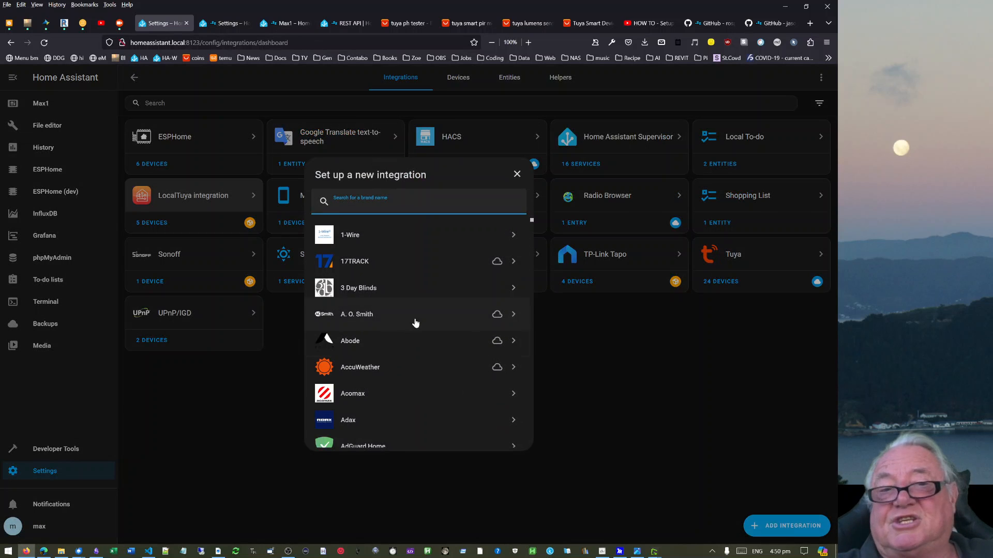
pyautogui.scroll(-15, 377, 379)
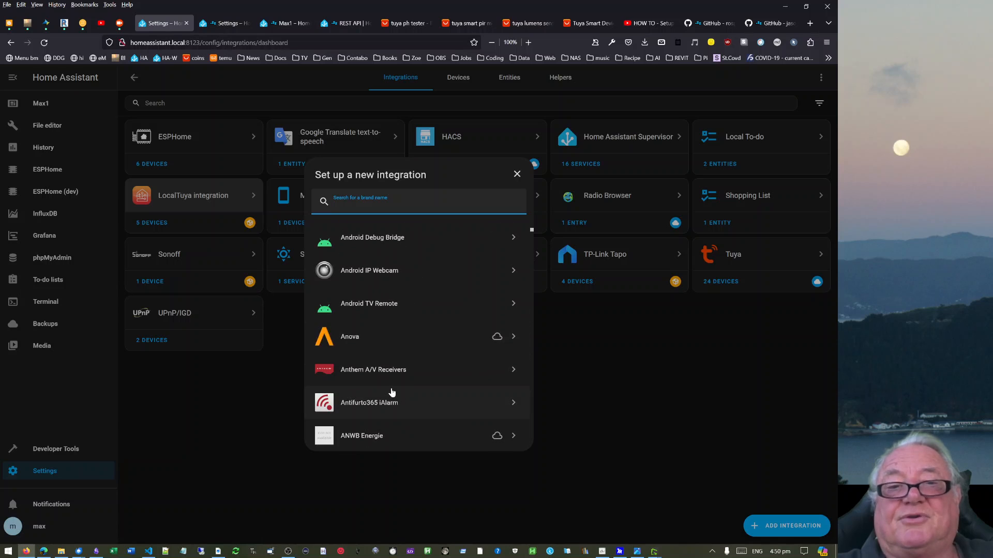
pyautogui.scroll(-10, 391, 382)
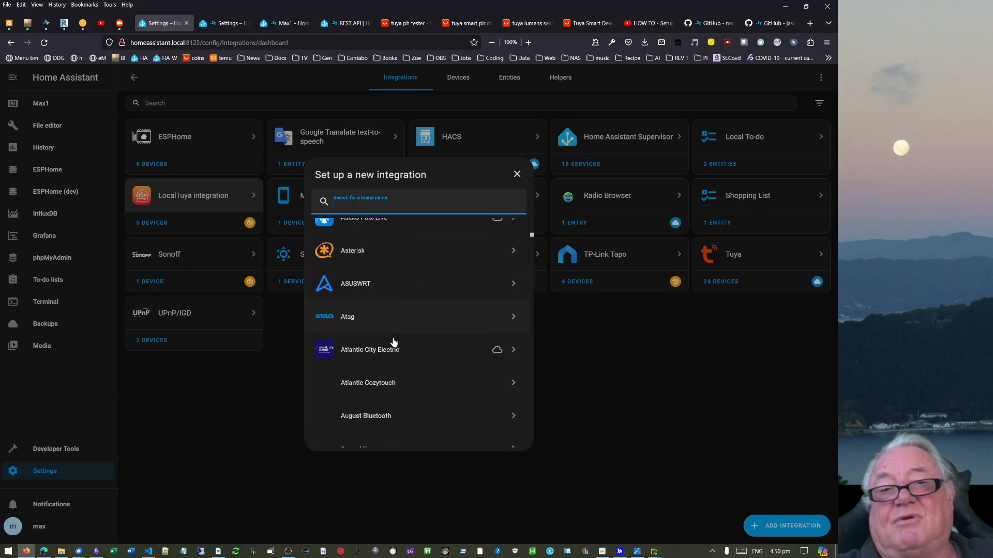
pyautogui.scroll(-15, 393, 362)
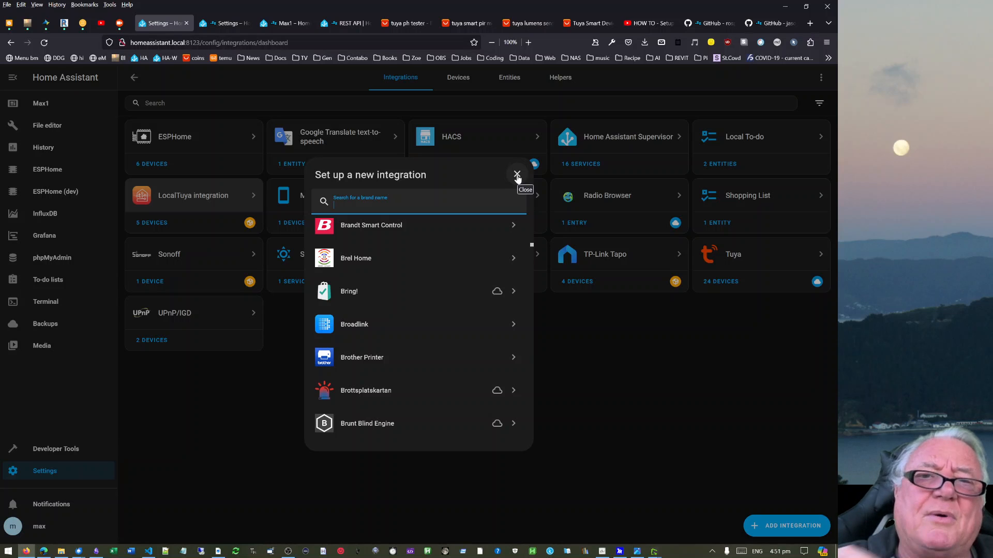
pyautogui.click(517, 174)
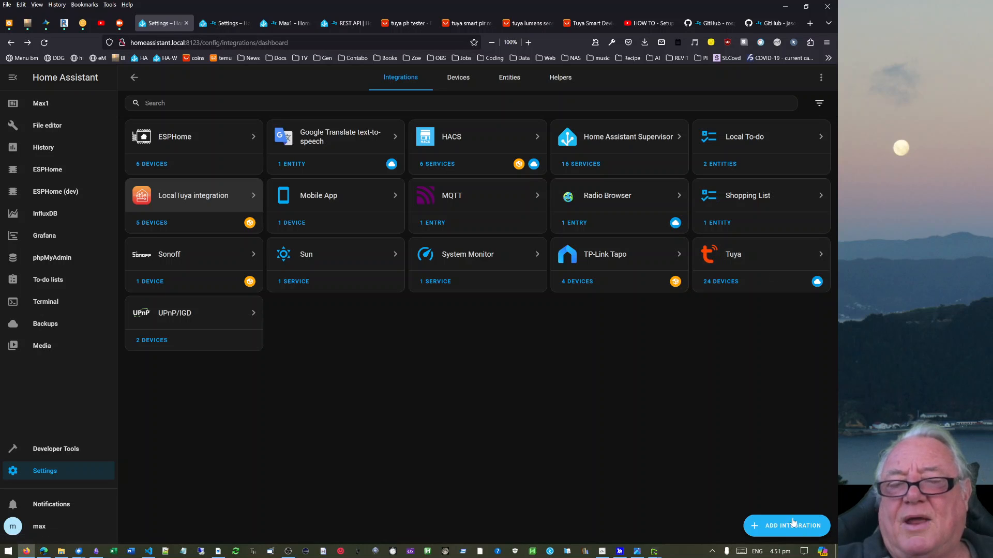
# Search the new integrations for "tuya", view the matching integrations and close the list without adding one
pyautogui.click(791, 525)
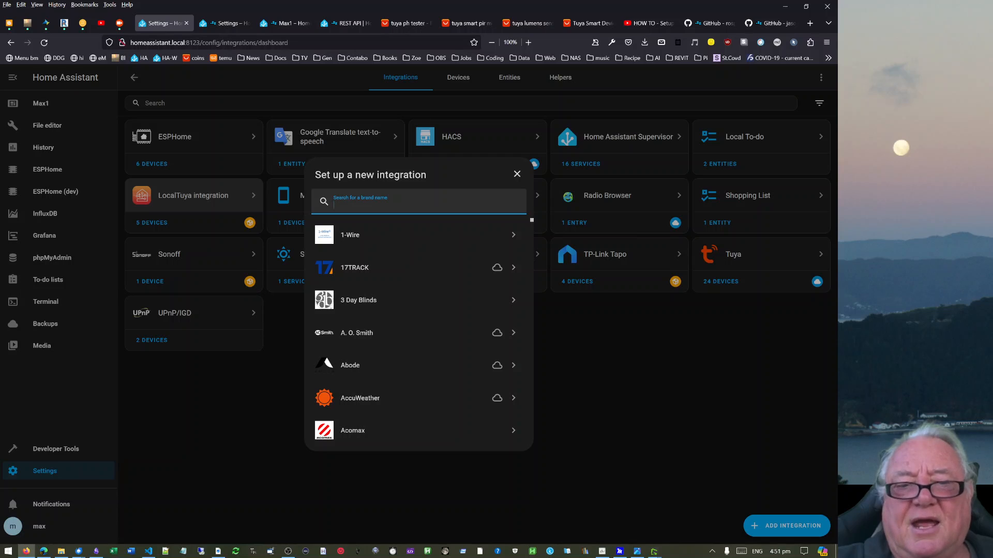
pyautogui.write('tguya')
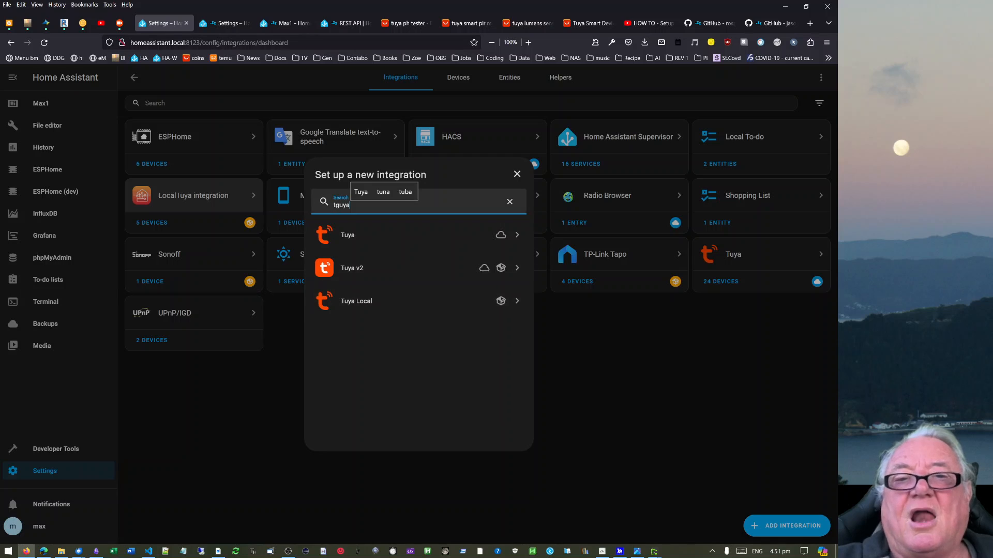
pyautogui.press('BackSpace')
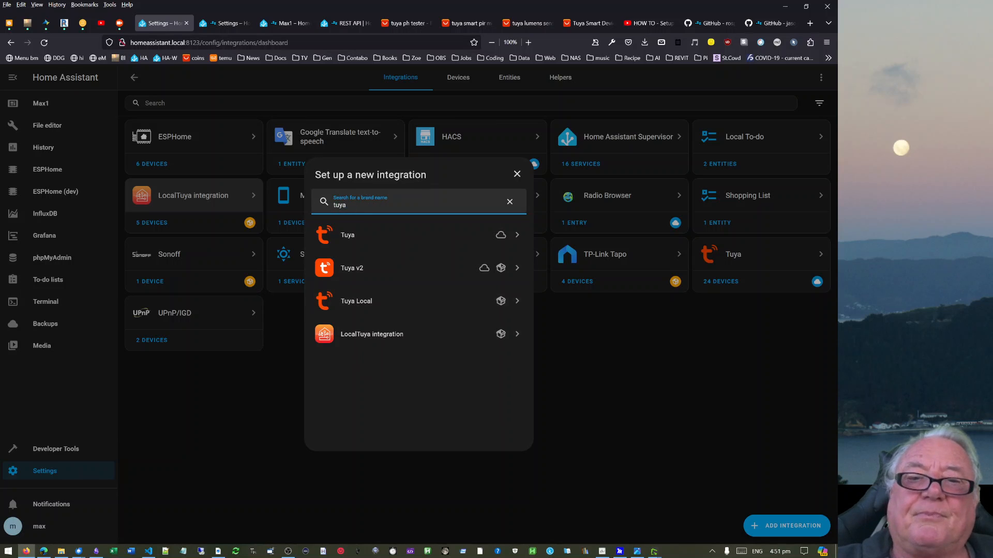
pyautogui.click(596, 357)
pyautogui.click(516, 174)
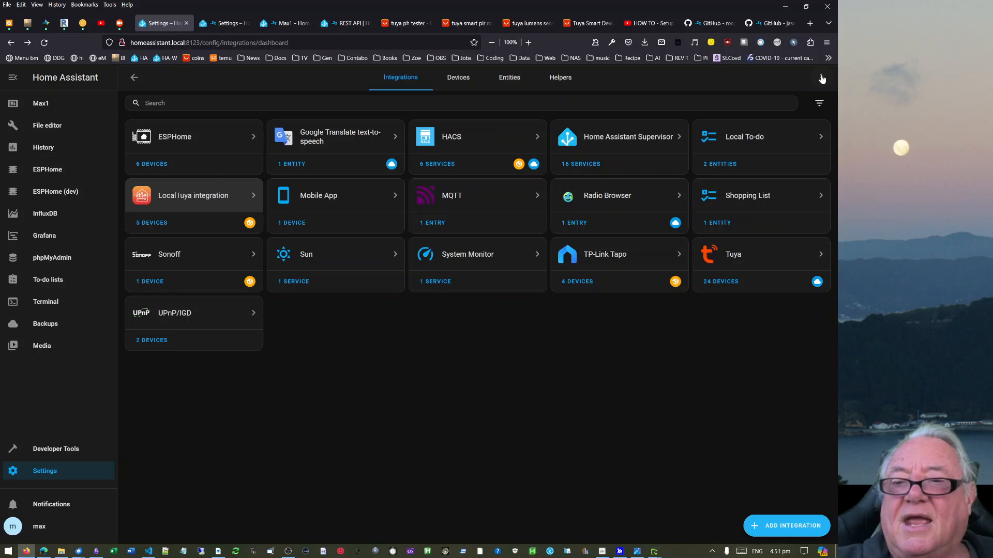
pyautogui.click(776, 538)
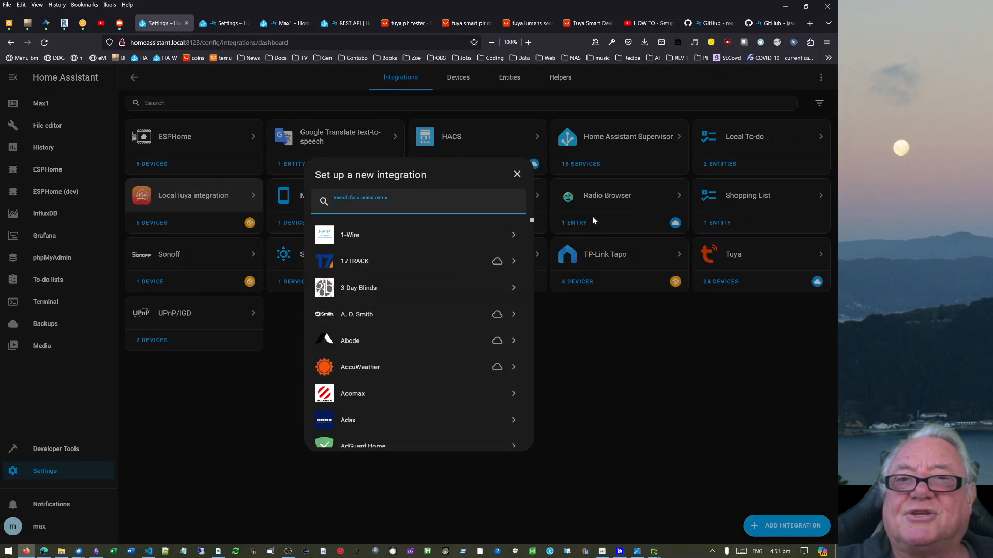
pyautogui.click(515, 175)
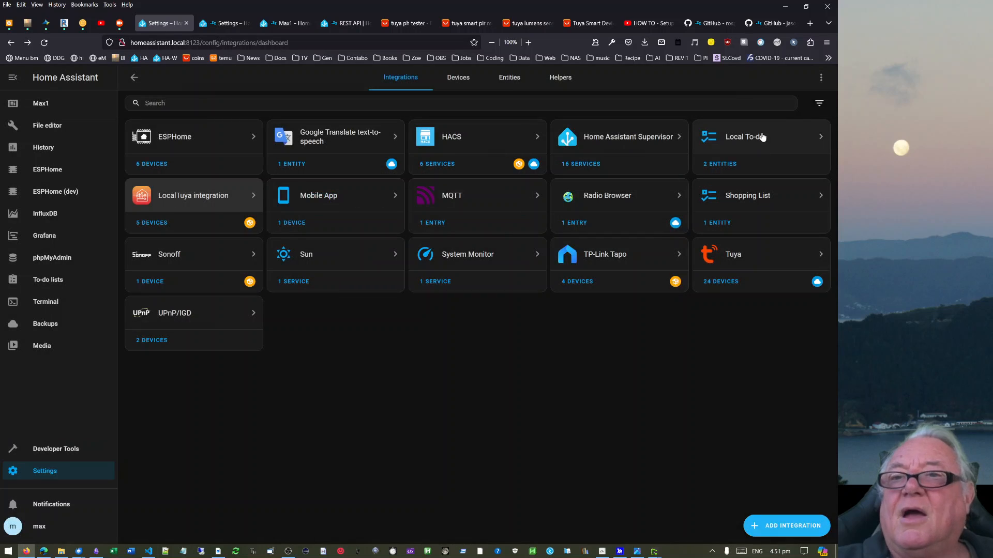
pyautogui.click(823, 79)
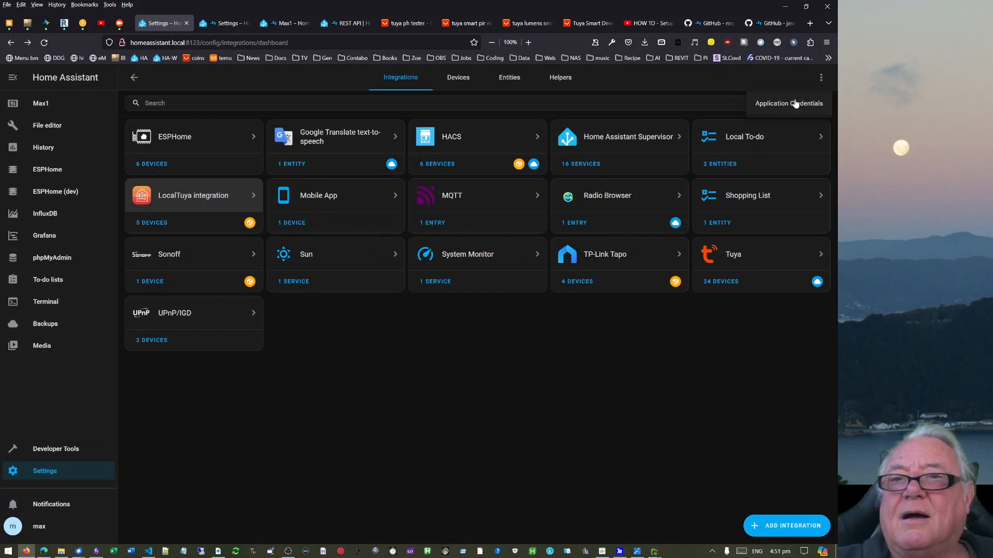
pyautogui.click(657, 75)
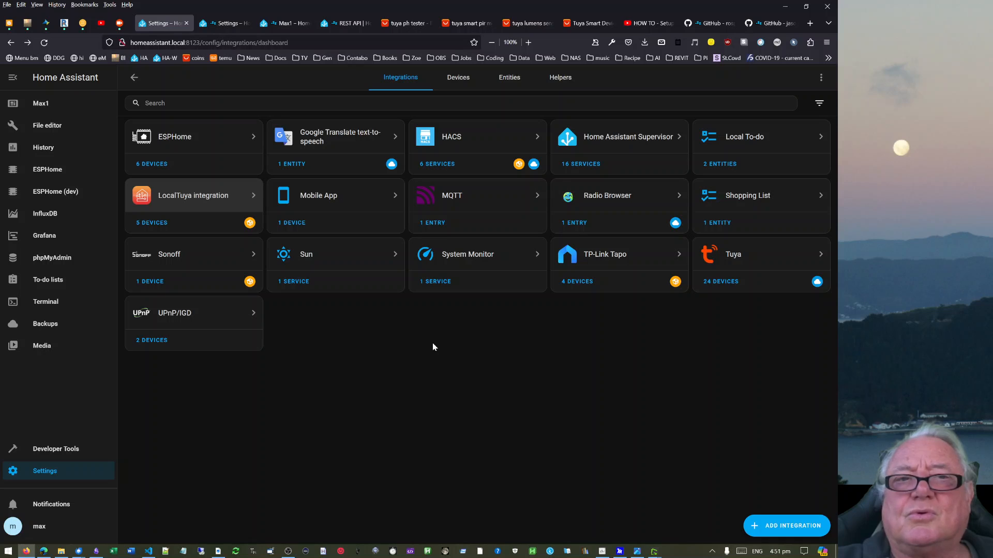
pyautogui.click(819, 103)
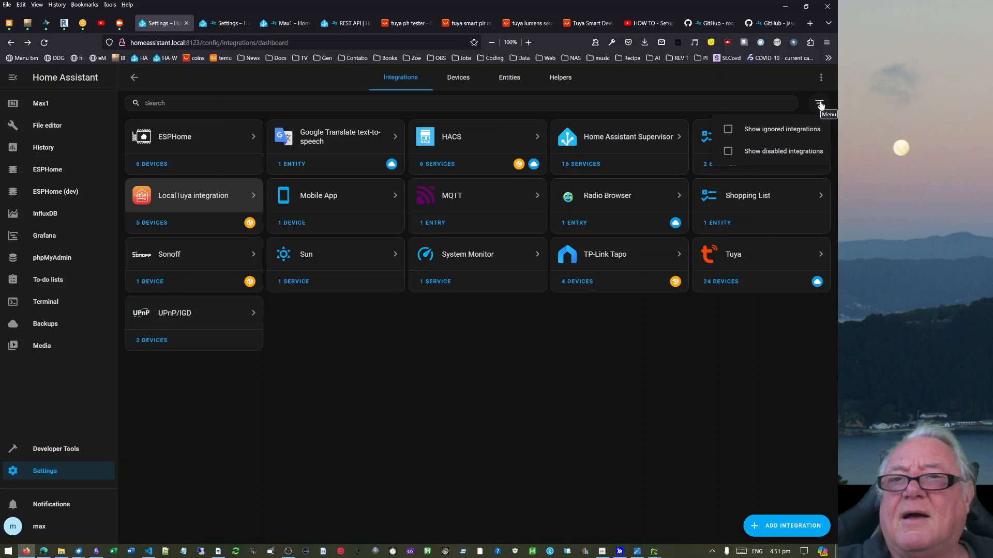
pyautogui.click(641, 388)
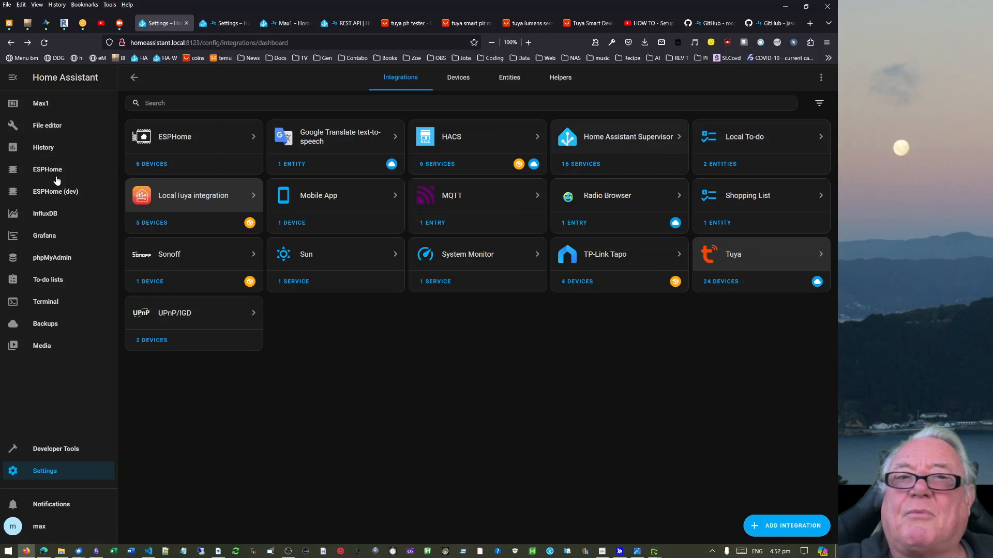
# Switch to the rospogrigio/localtuya GitHub page and reopen the repository from the "github localtuya" search results
pyautogui.click(708, 23)
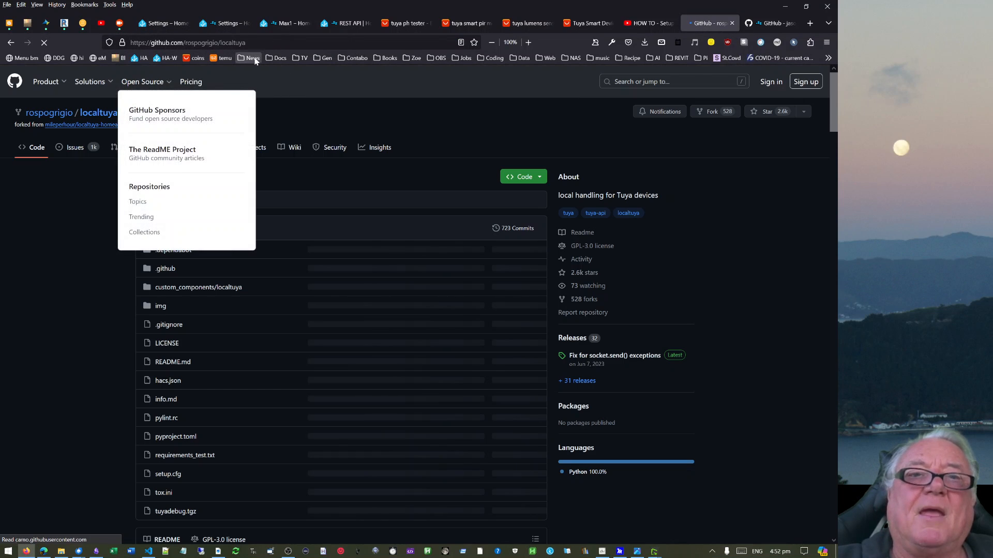
pyautogui.click(259, 43)
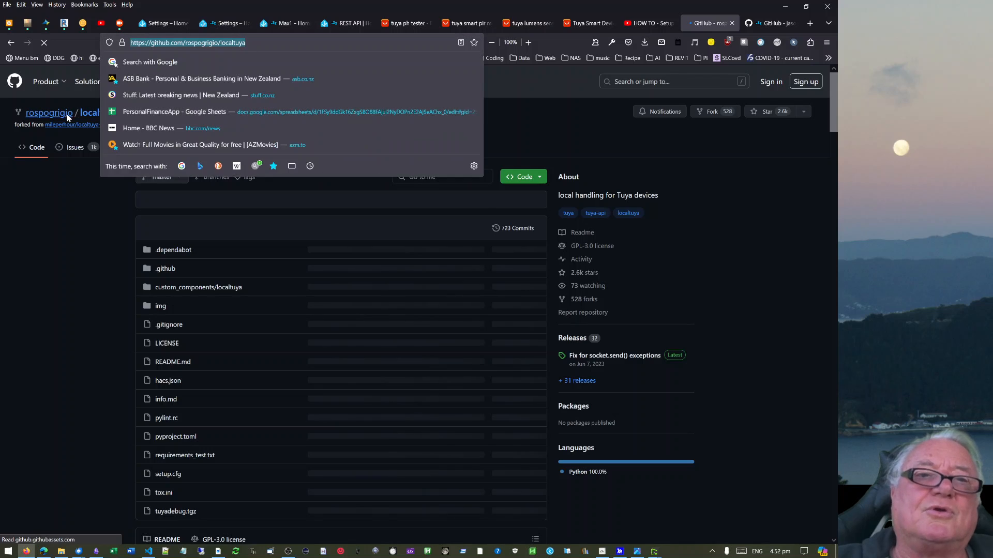
pyautogui.click(38, 211)
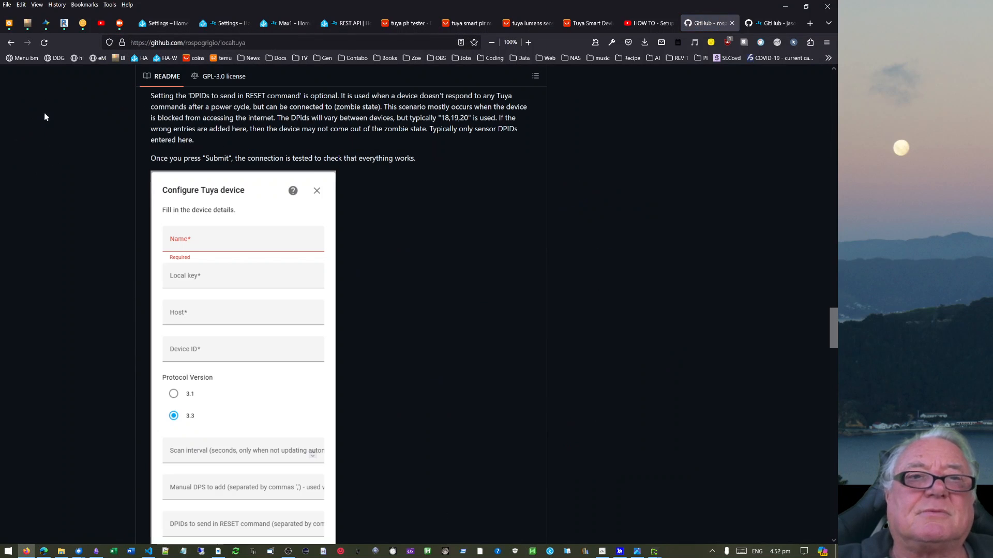
pyautogui.click(7, 44)
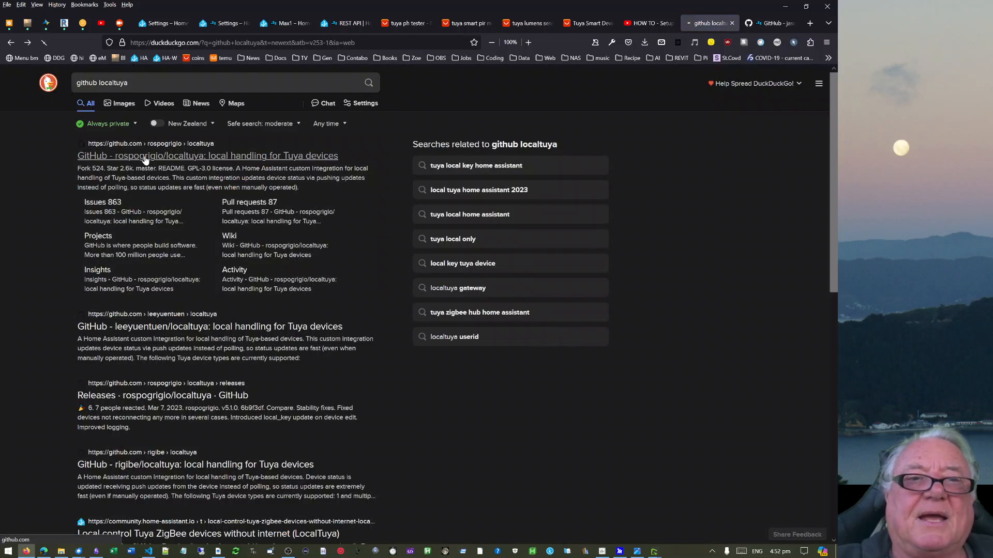
pyautogui.click(145, 160)
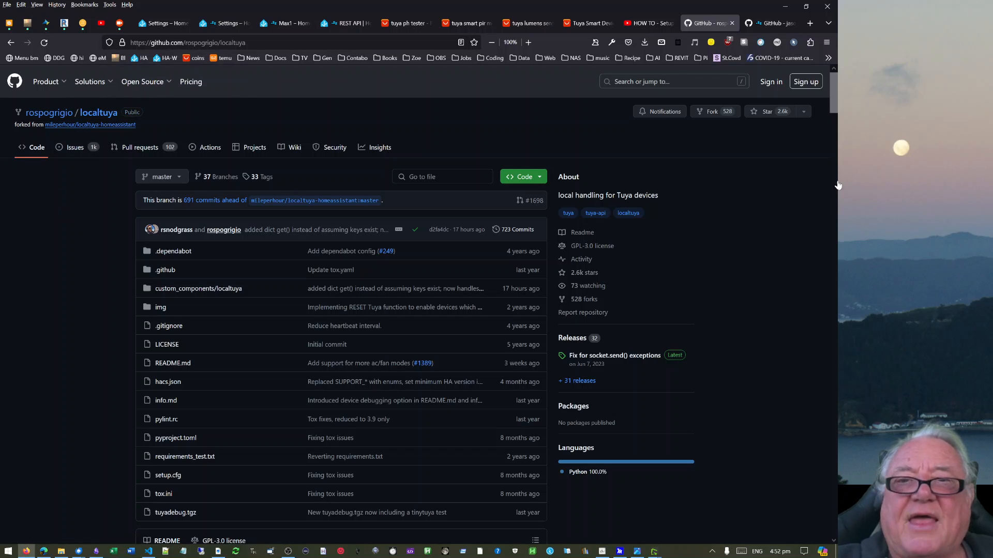
# Read the LocalTuya README's introduction and its list of supported Tuya device types
pyautogui.moveTo(836, 98); pyautogui.dragTo(835, 131)
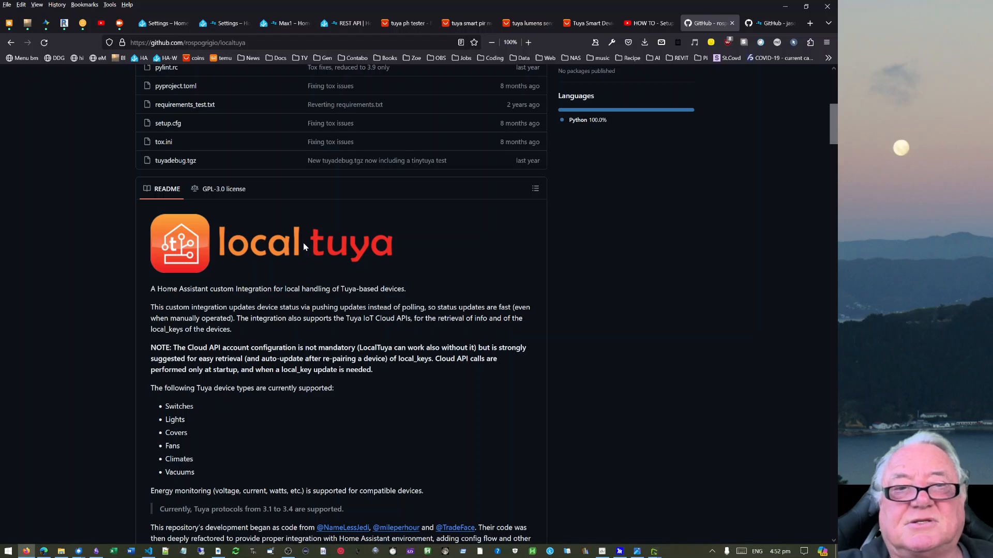
pyautogui.moveTo(197, 292); pyautogui.dragTo(398, 296)
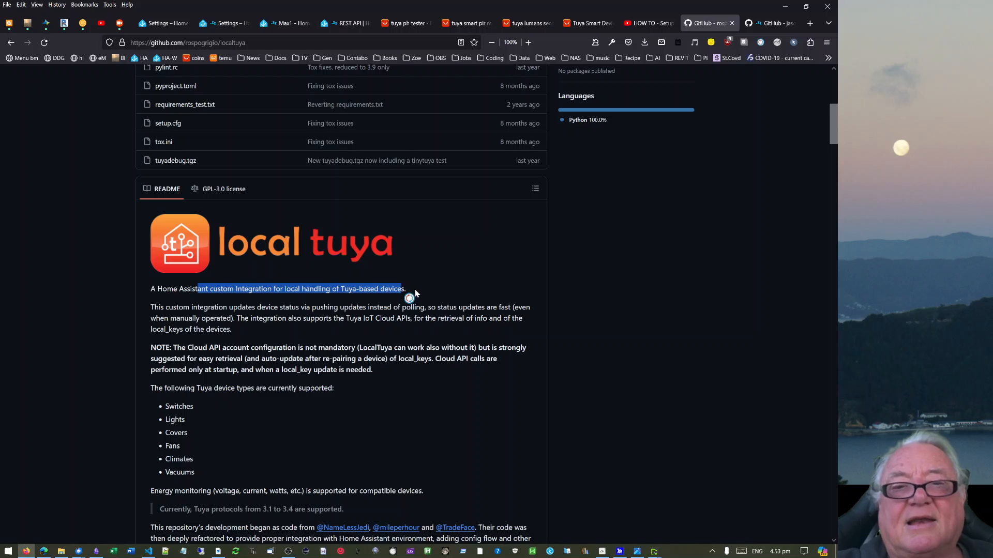
pyautogui.click(419, 293)
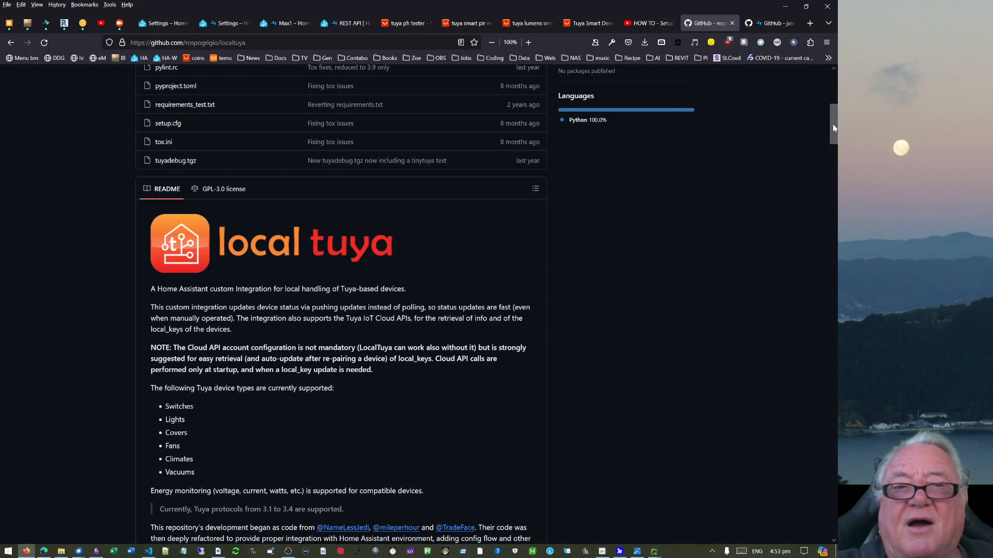
pyautogui.moveTo(832, 128); pyautogui.dragTo(830, 138)
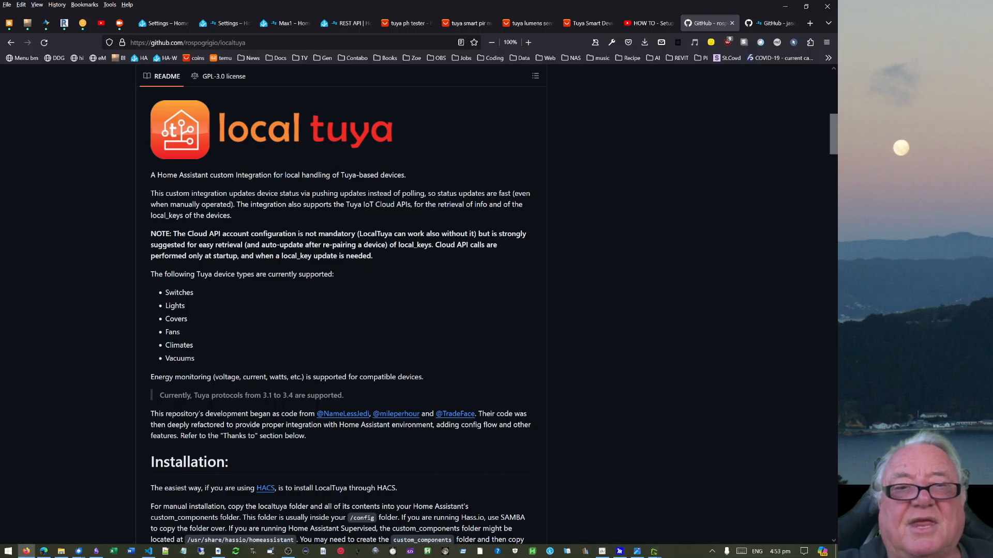
pyautogui.moveTo(200, 274); pyautogui.dragTo(224, 364)
pyautogui.click(190, 309)
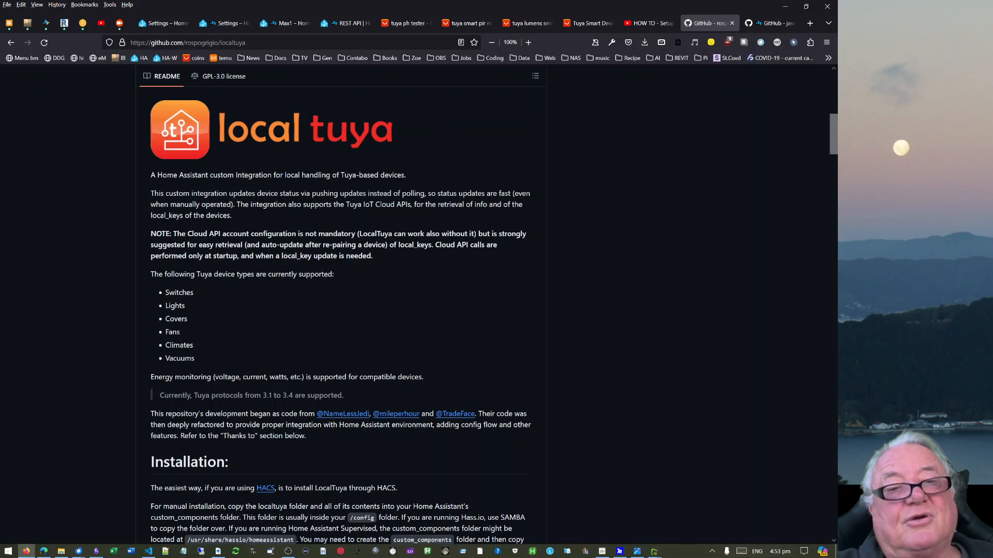
pyautogui.moveTo(164, 359); pyautogui.dragTo(228, 360)
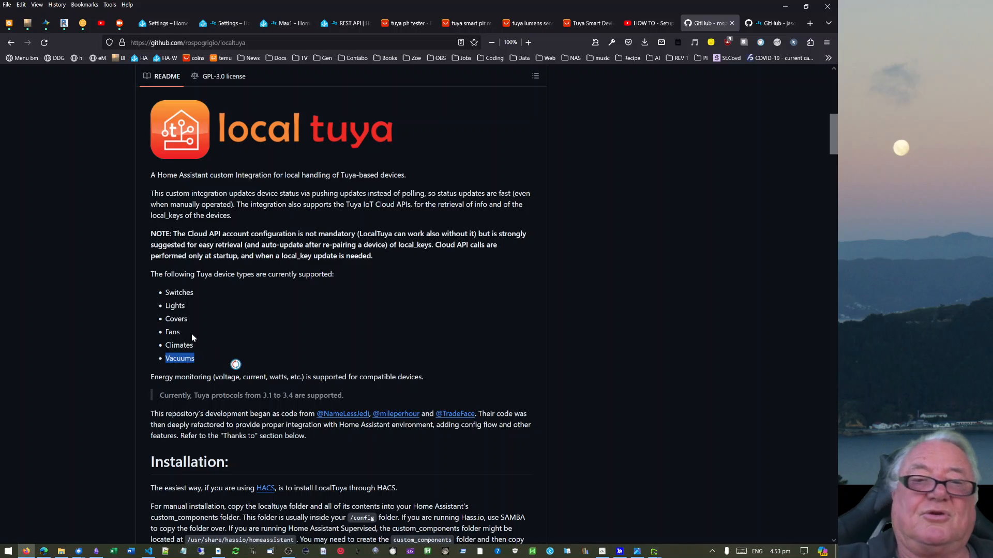
pyautogui.click(180, 370)
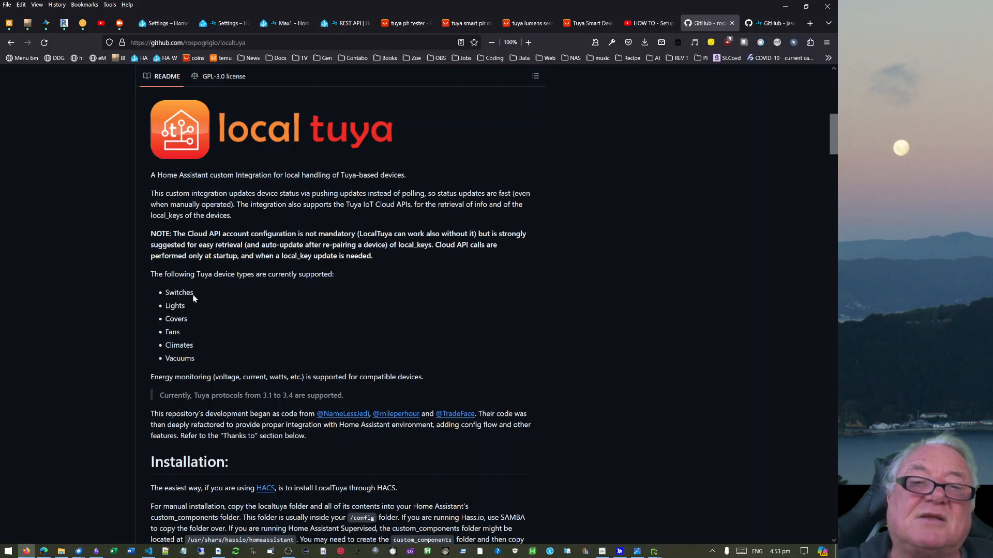
# Examine the LocalTuya README's supported device types, highlighting the Covers and Fans entries
pyautogui.doubleClick(159, 320)
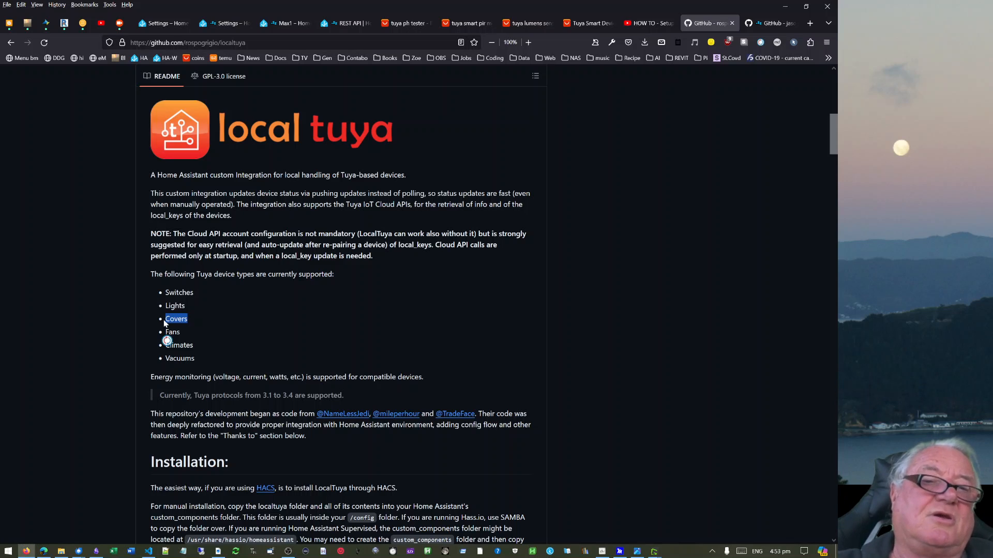
pyautogui.click(197, 332)
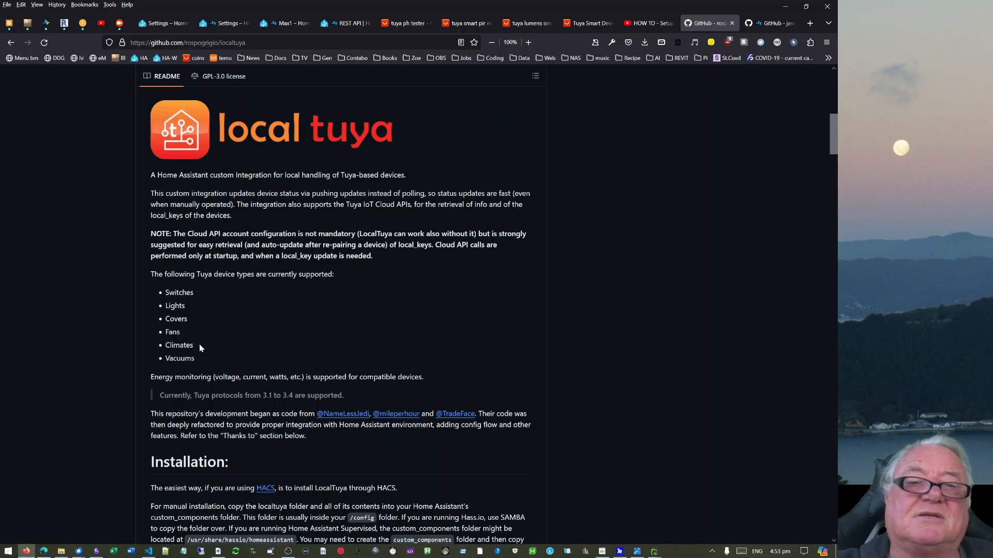
pyautogui.moveTo(197, 345); pyautogui.dragTo(168, 333)
pyautogui.click(209, 345)
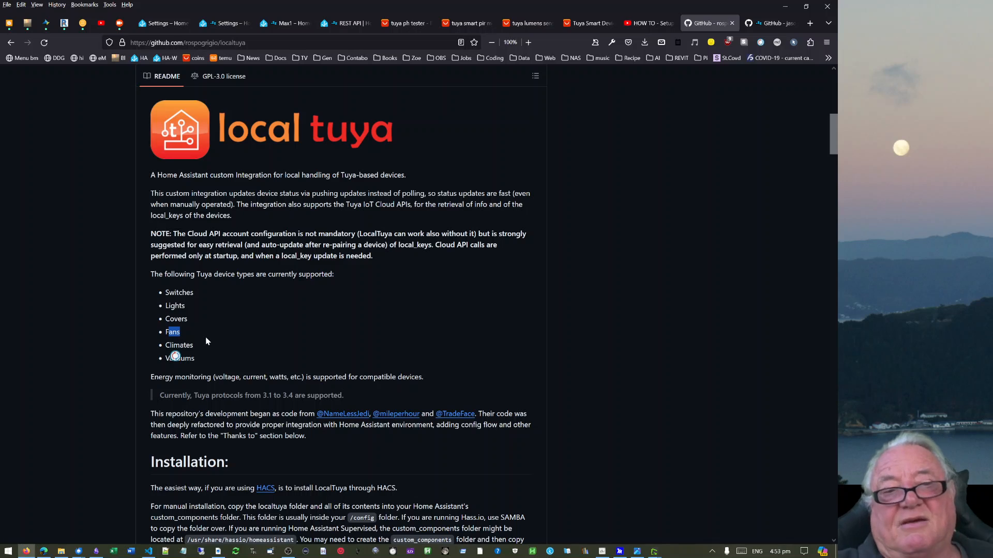
pyautogui.click(223, 367)
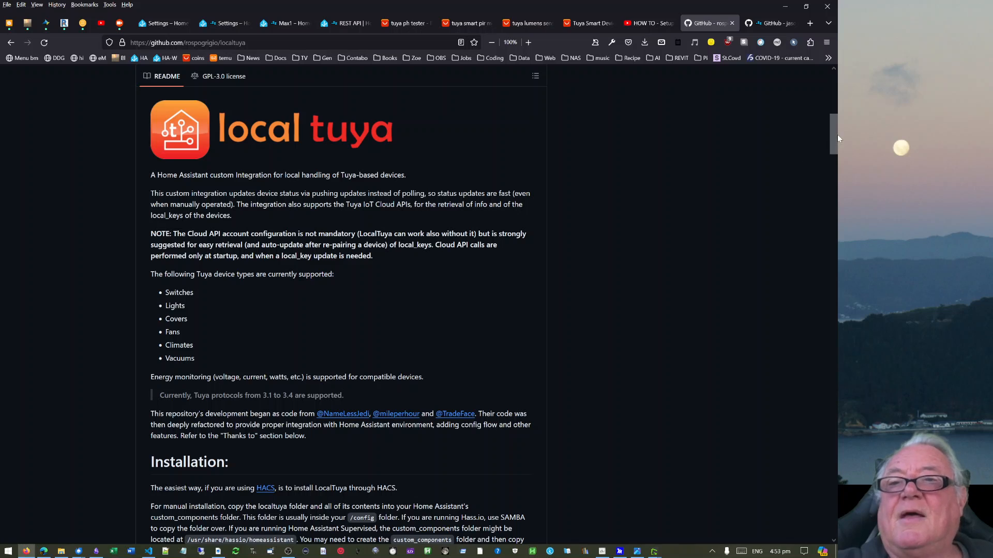
# Read the LocalTuya README's "Adding the Integration" section, covering the Cloud API account configuration and the Tuya IoT Platform project
pyautogui.moveTo(833, 139); pyautogui.dragTo(805, 194)
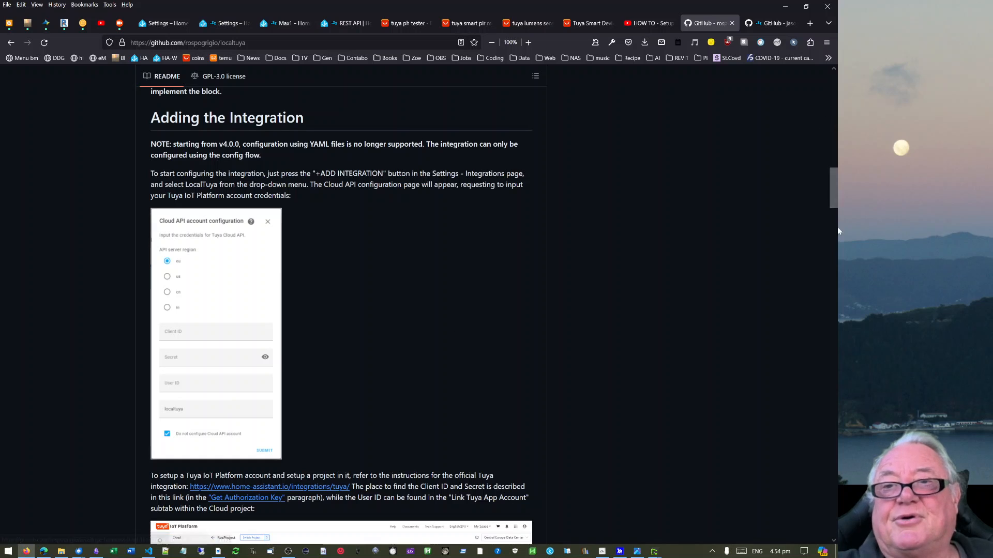
pyautogui.moveTo(836, 202); pyautogui.dragTo(831, 228)
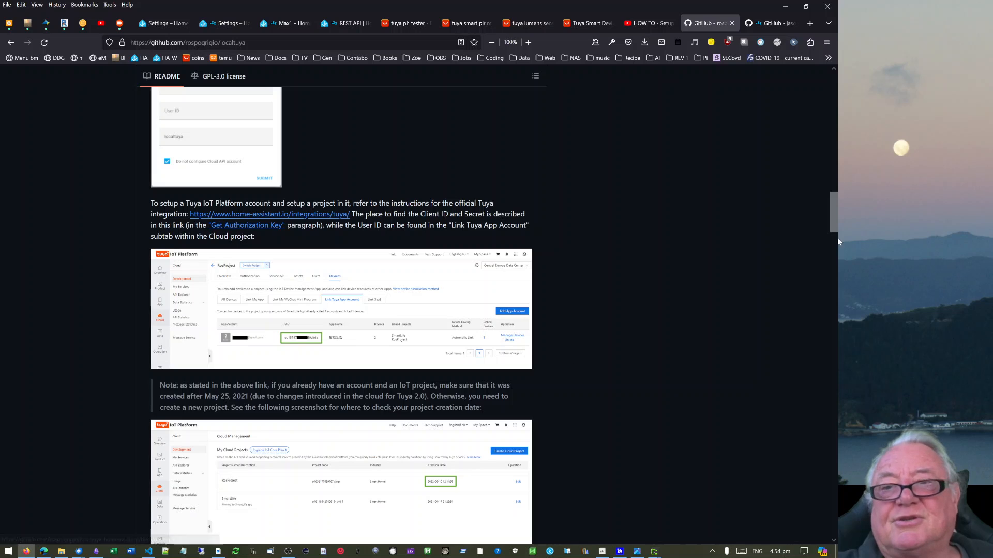
pyautogui.moveTo(834, 213); pyautogui.dragTo(833, 233)
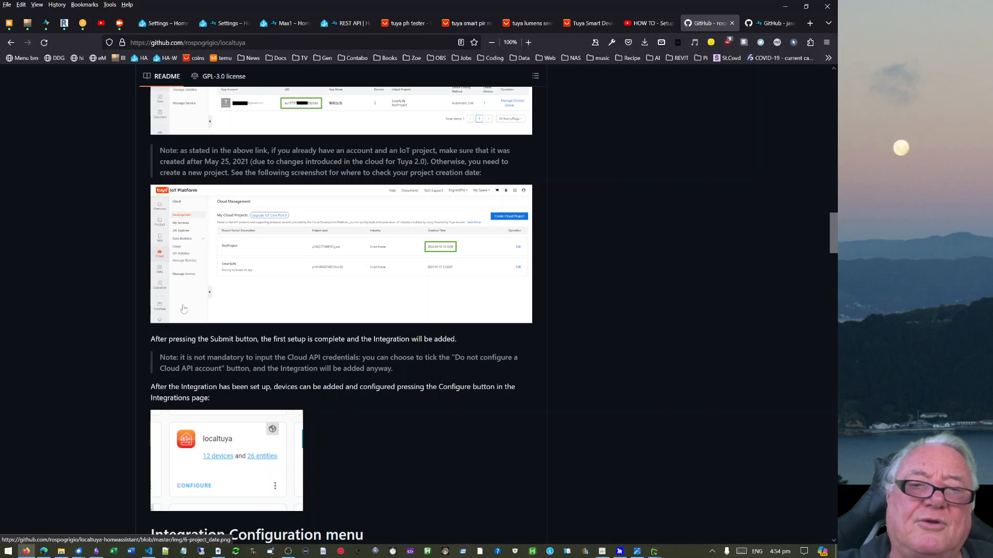
pyautogui.moveTo(833, 245); pyautogui.dragTo(833, 249)
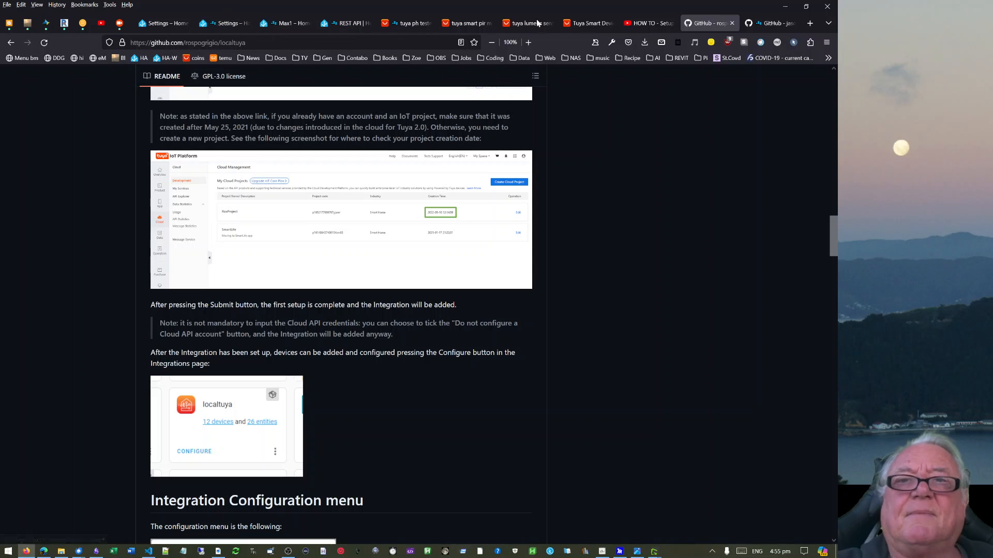
# View the "HOW TO - Setup Local Tuya in Home Assistant" video page, and read the LocalTuya README's device and entity configuration instructions
pyautogui.click(637, 23)
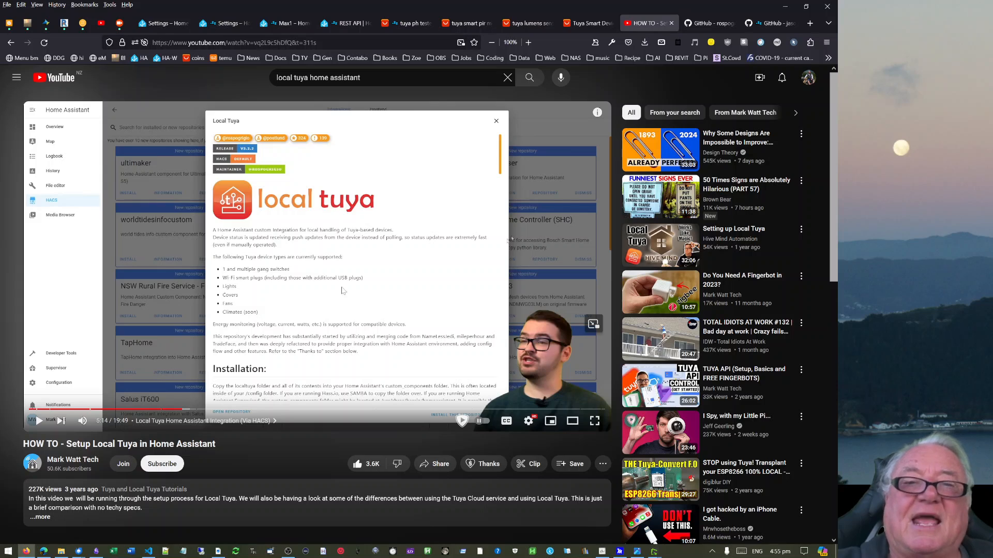
pyautogui.click(708, 23)
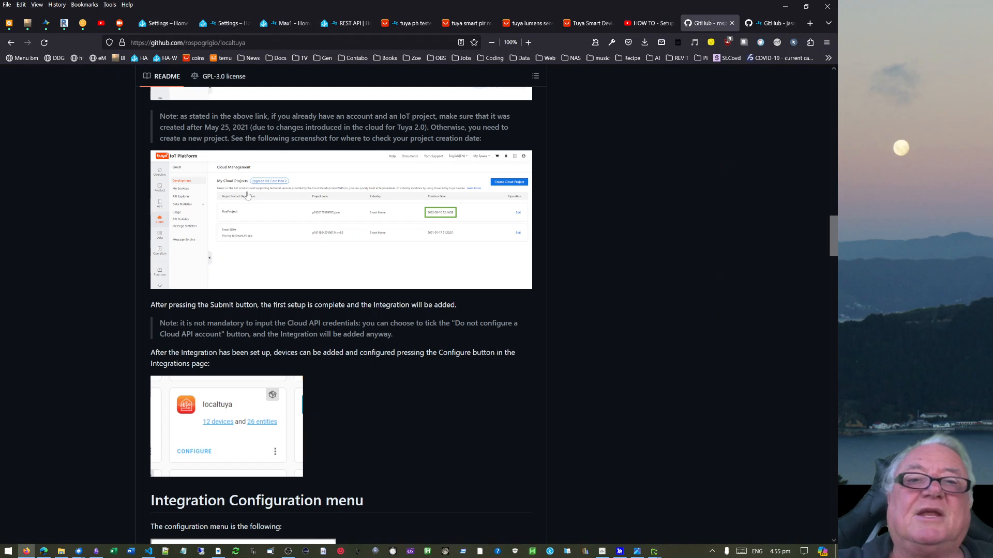
pyautogui.moveTo(836, 236); pyautogui.dragTo(823, 323)
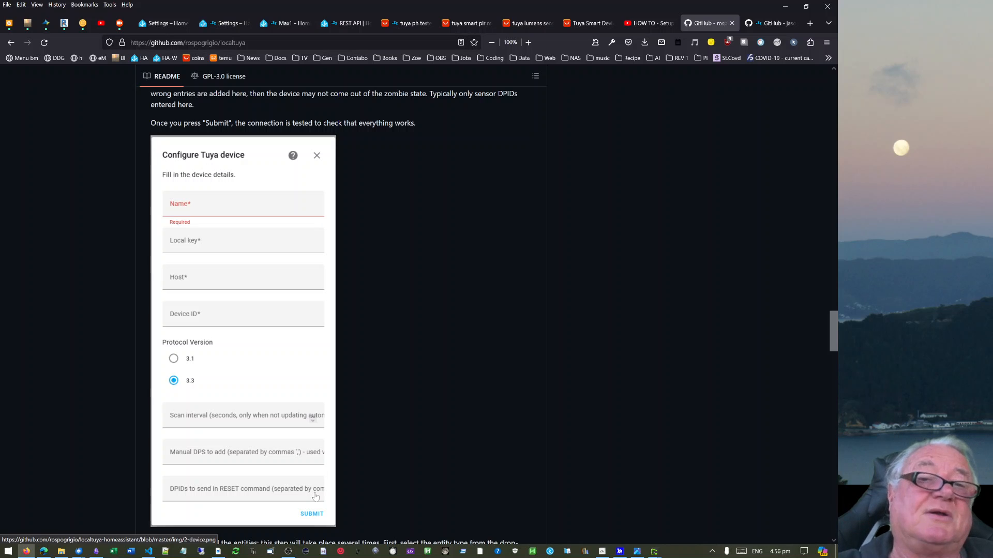
pyautogui.scroll(-5, 315, 496)
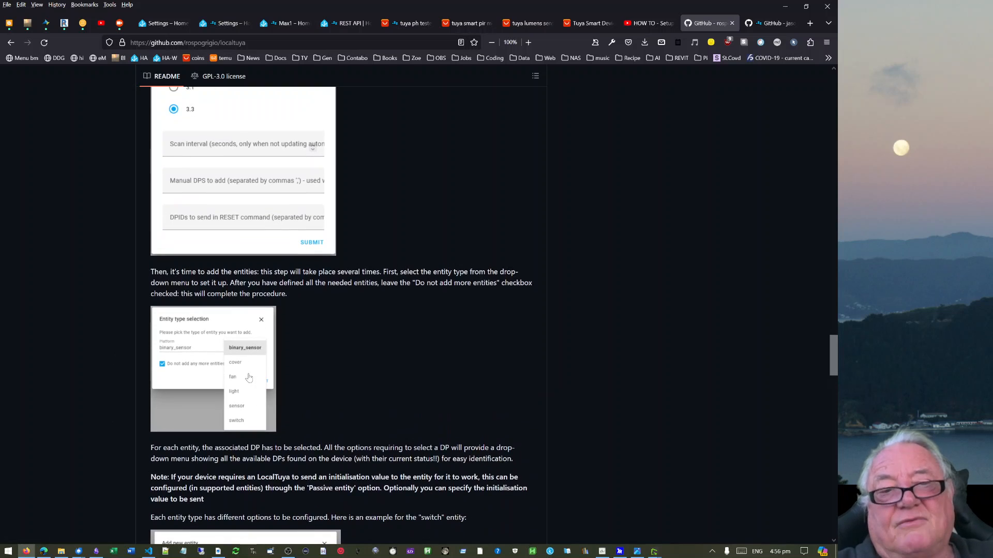
pyautogui.scroll(-4, 213, 368)
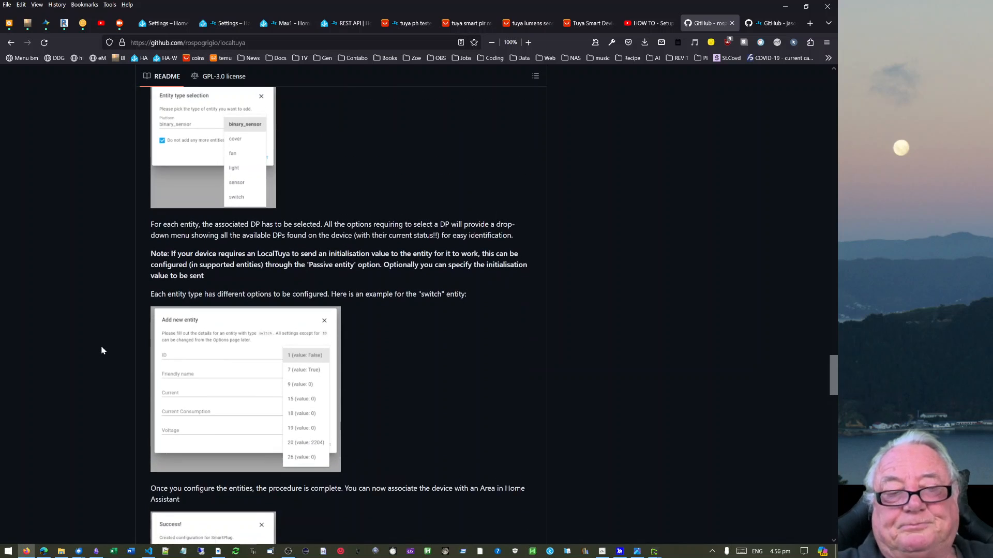
pyautogui.scroll(-4, 104, 312)
pyautogui.scroll(4, 122, 512)
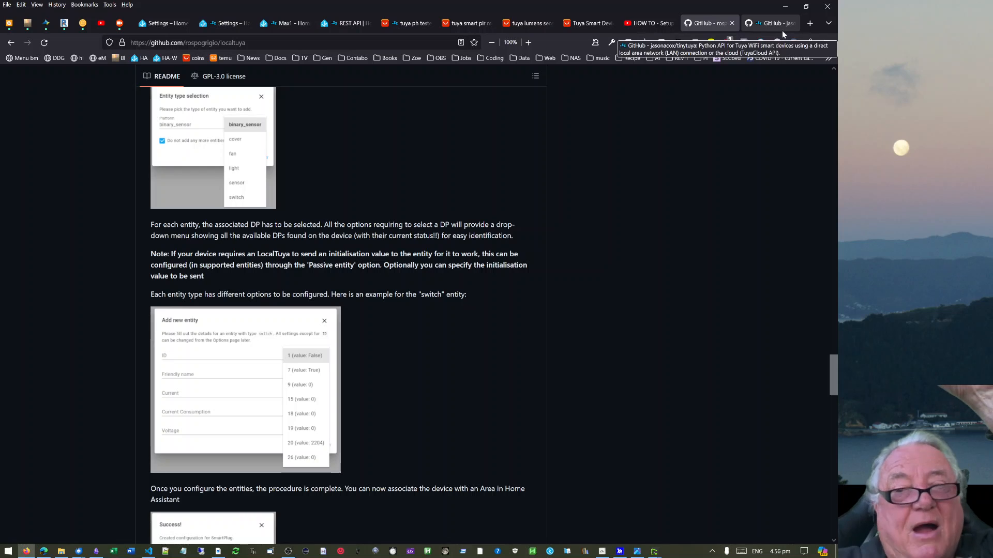
# Switch to the jasonacox/tinytuya GitHub page and read its description and installation instructions, highlighting the pip install command
pyautogui.click(770, 23)
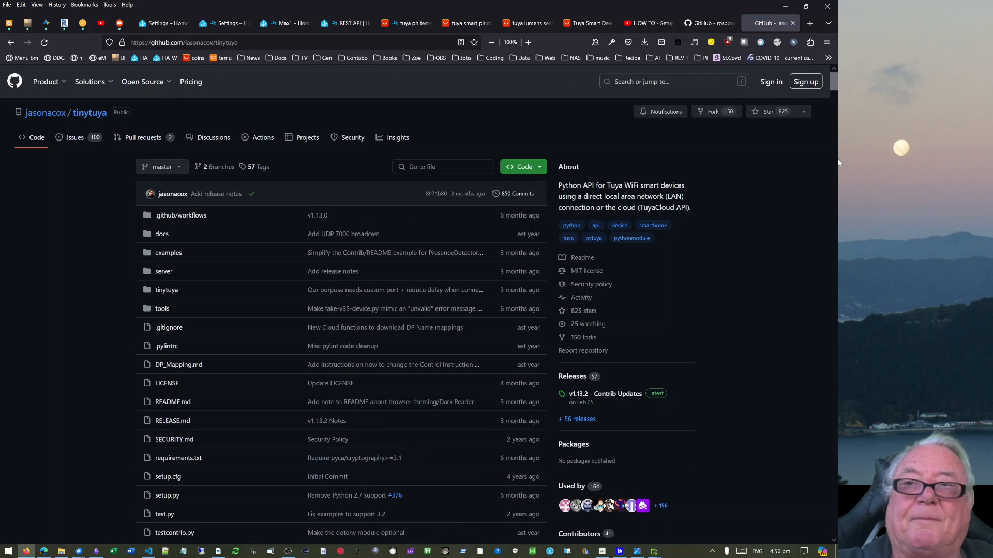
pyautogui.moveTo(831, 80)
pyautogui.mouseDown()
pyautogui.moveTo(829, 110)
pyautogui.moveTo(829, 100)
pyautogui.mouseUp()
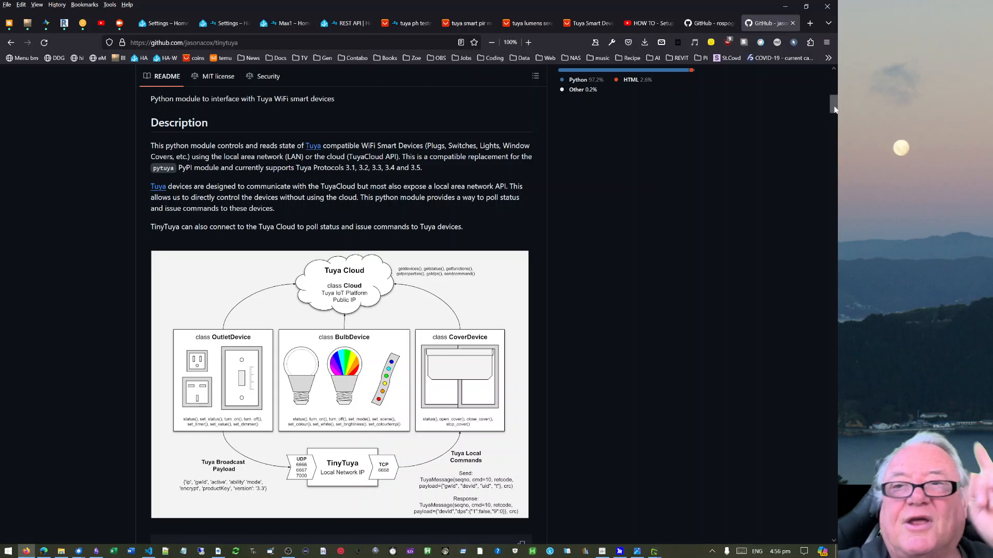
pyautogui.moveTo(833, 113); pyautogui.dragTo(833, 128)
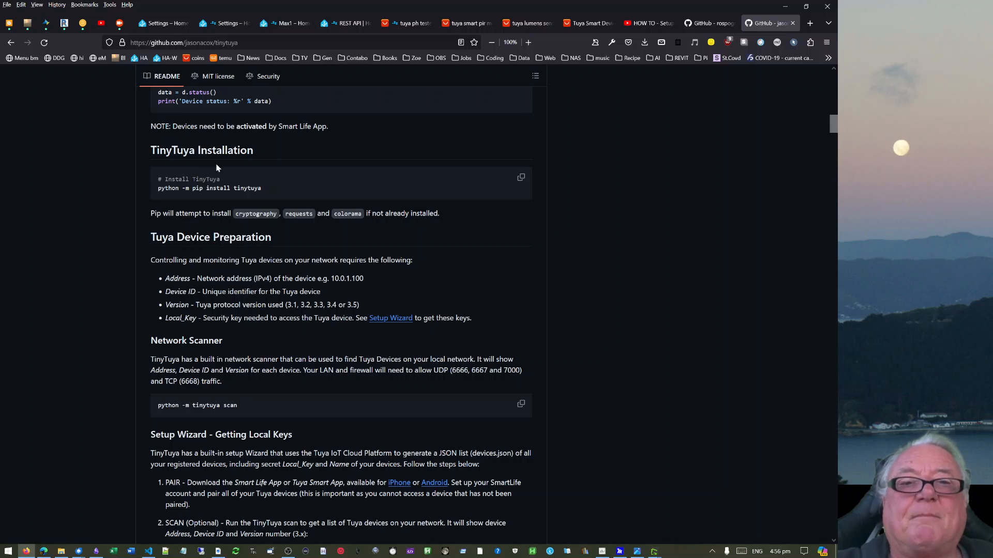
pyautogui.moveTo(276, 193); pyautogui.dragTo(166, 209)
pyautogui.click(227, 193)
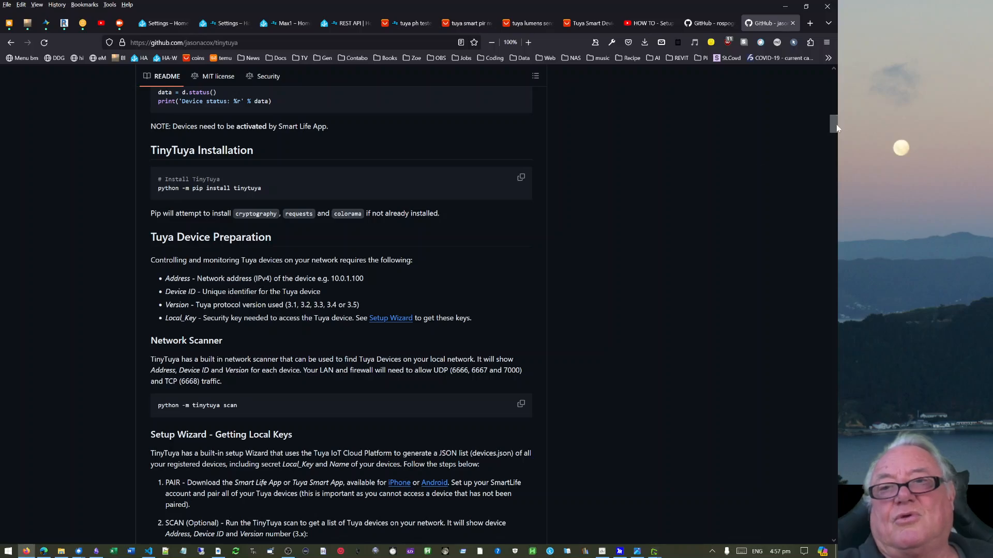
# Read the "Programming with TinyTuya" example, highlighting its connection parameters, and review the setup wizard notes above it
pyautogui.moveTo(835, 128); pyautogui.dragTo(805, 171)
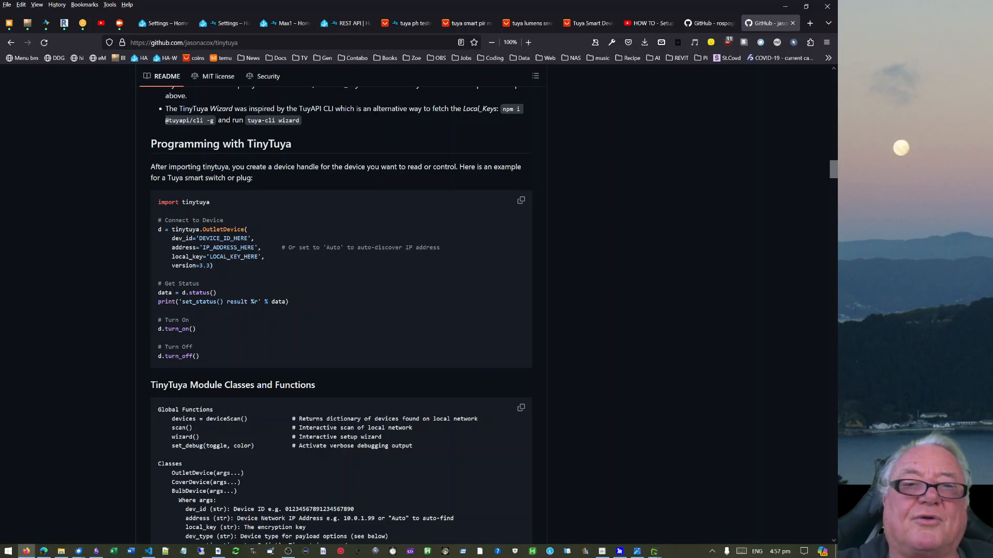
pyautogui.moveTo(248, 238); pyautogui.dragTo(220, 242)
pyautogui.click(206, 229)
pyautogui.moveTo(832, 170); pyautogui.dragTo(823, 159)
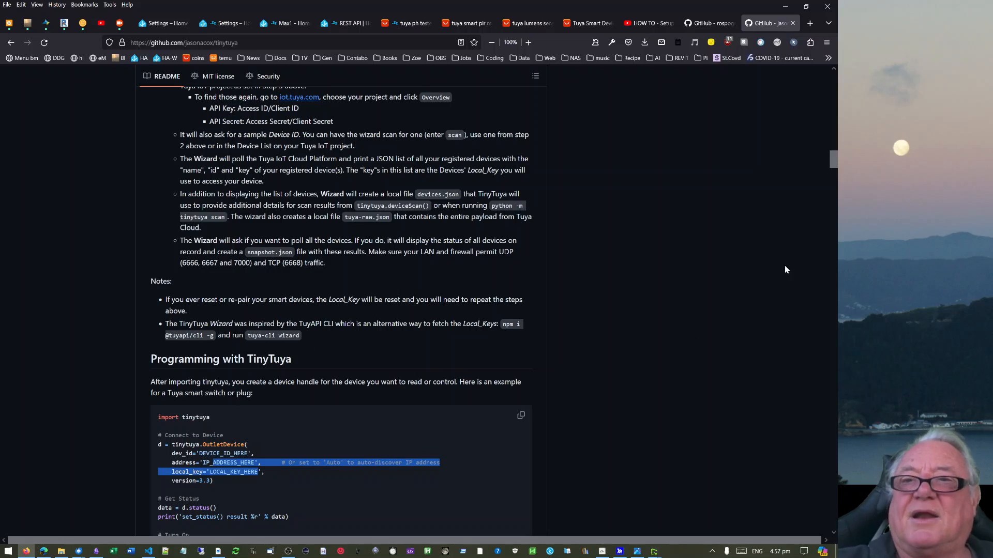
# Examine TinyTuya's scan and snapshot commands, and view tuya-raw.json with the scan output in Visual Studio Code before returning to the browser
pyautogui.moveTo(829, 163); pyautogui.dragTo(814, 307)
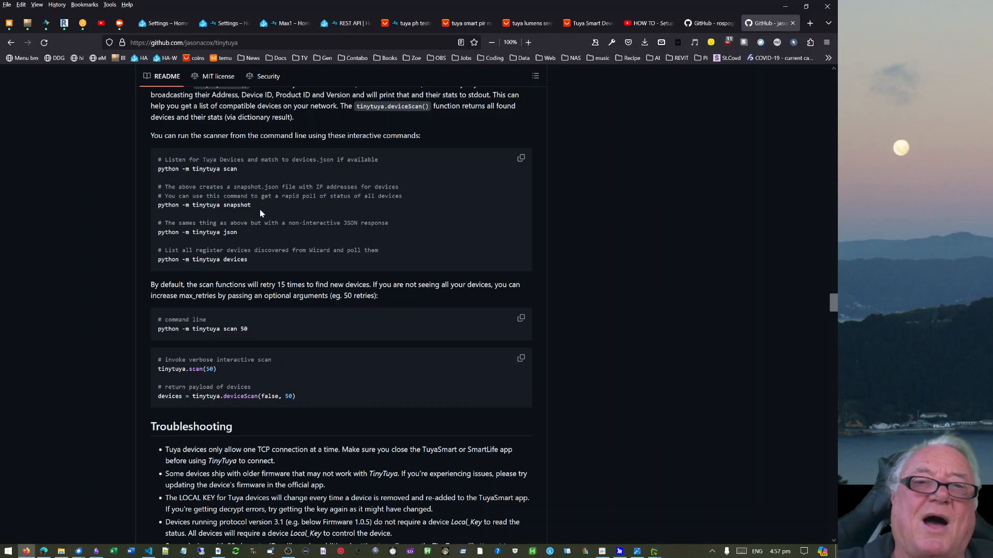
pyautogui.moveTo(251, 175); pyautogui.dragTo(172, 160)
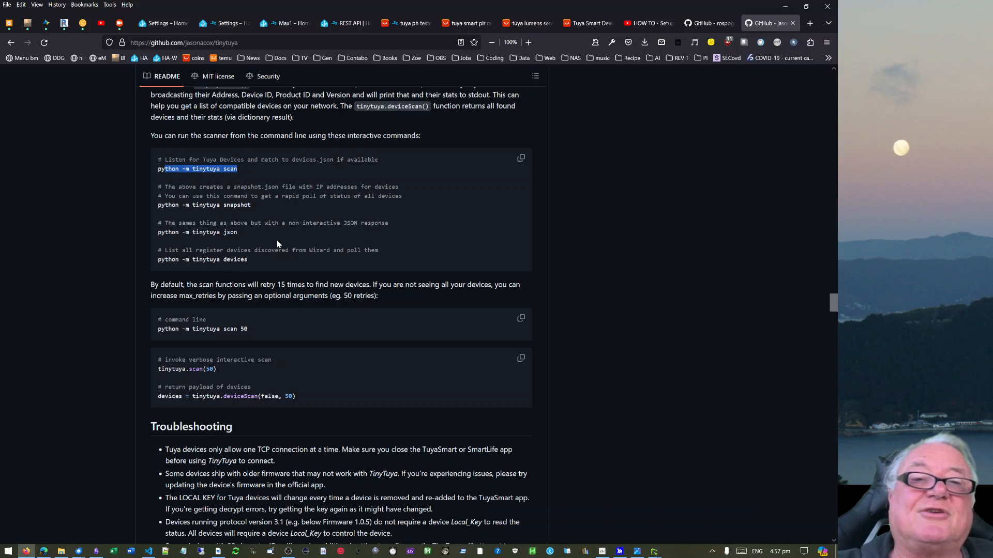
pyautogui.click(251, 206)
pyautogui.moveTo(251, 205); pyautogui.dragTo(223, 206)
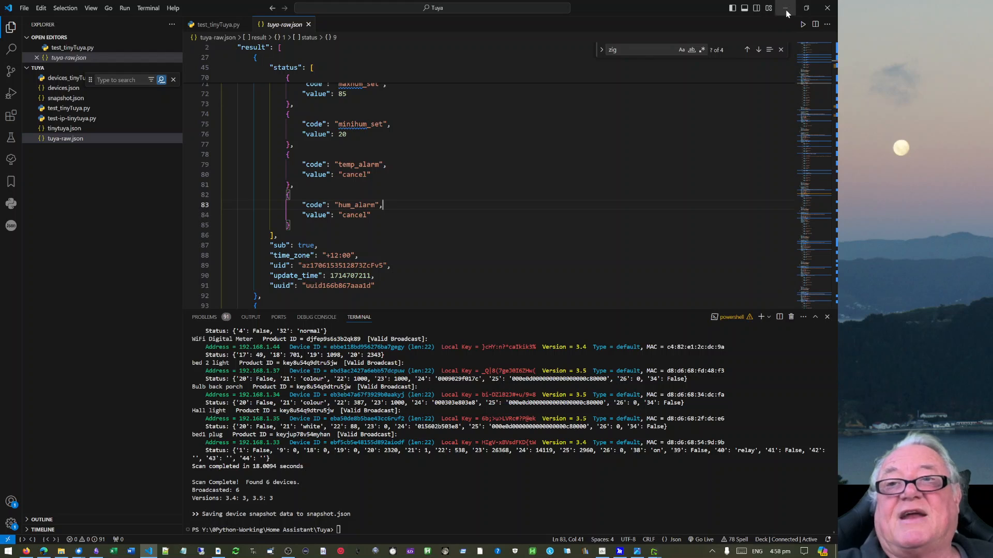
pyautogui.click(783, 9)
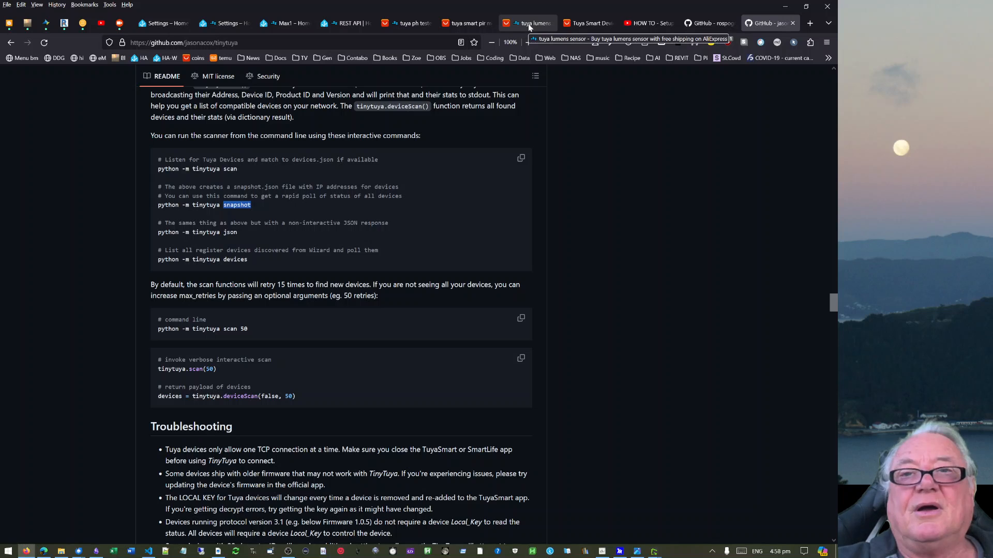
# Return to the LocalTuya README, review the "Configure Tuya device" form and the Climates DP table, and go back to the repository's beginning
pyautogui.click(708, 23)
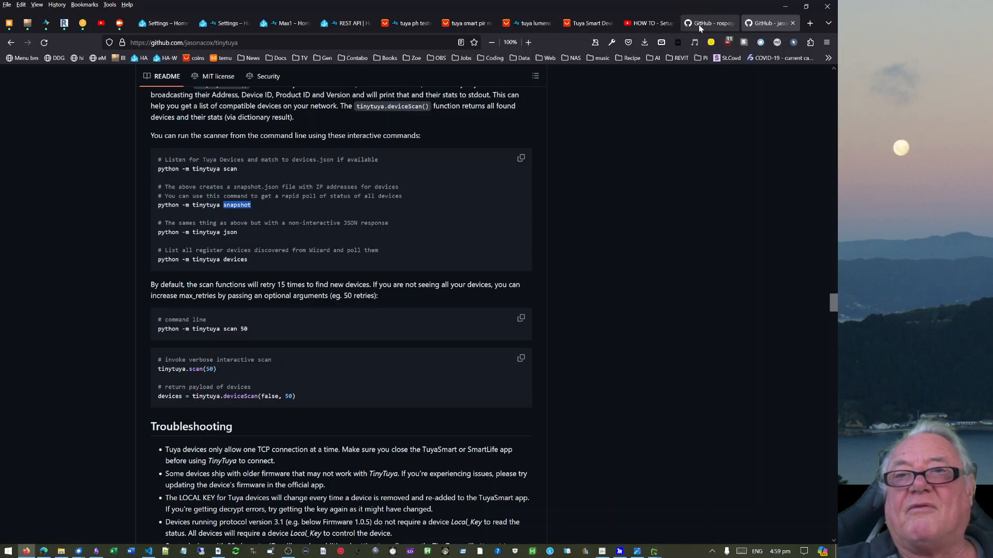
pyautogui.moveTo(835, 377); pyautogui.dragTo(832, 335)
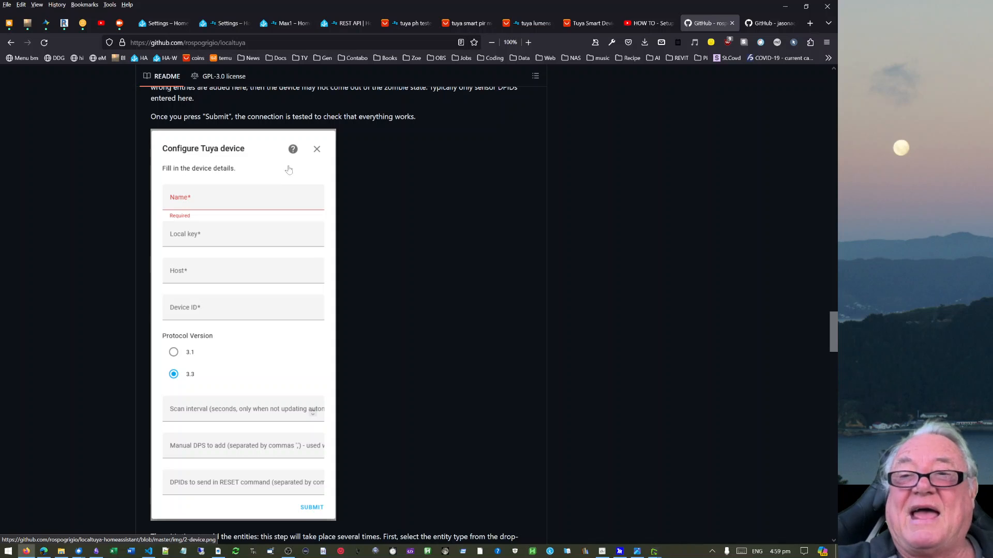
pyautogui.scroll(-1, 838, 331)
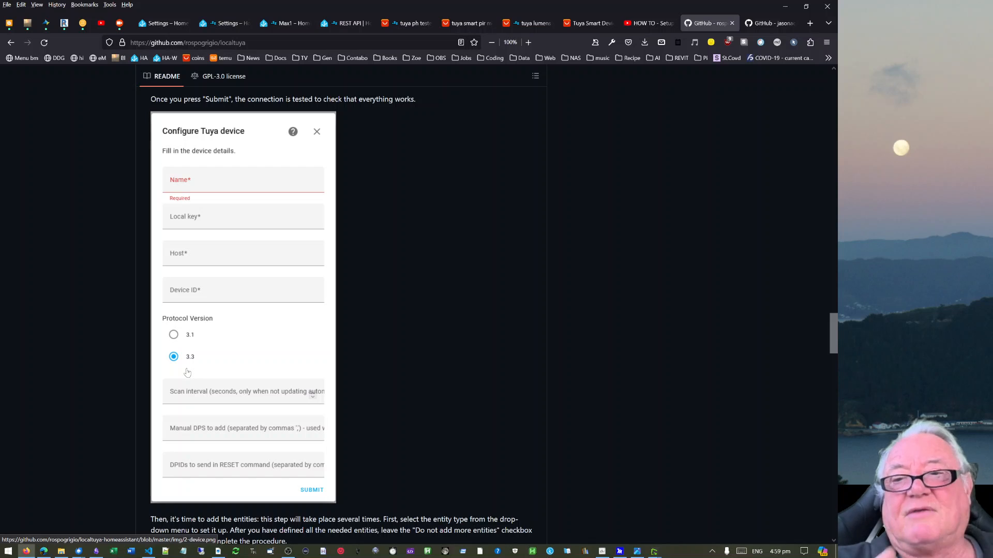
pyautogui.moveTo(838, 350); pyautogui.dragTo(831, 461)
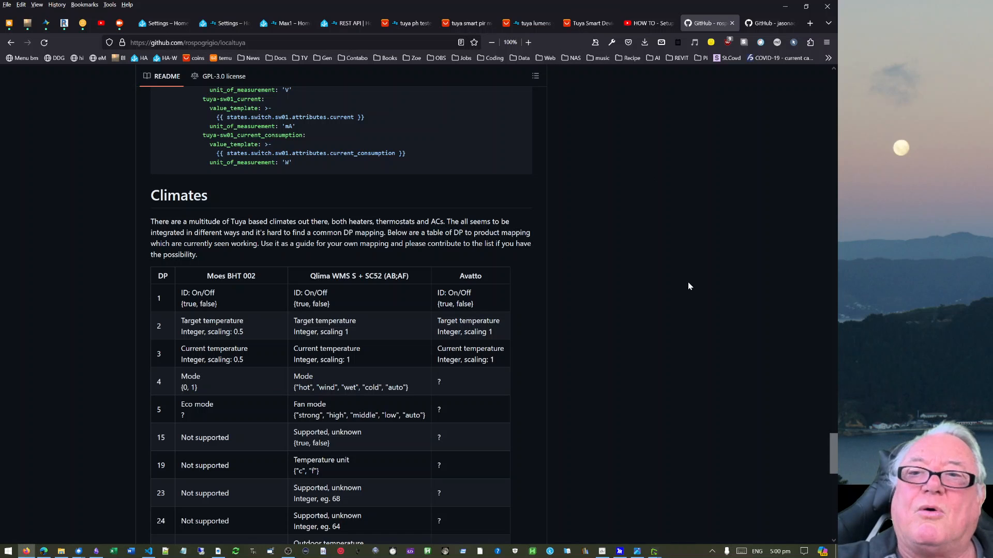
pyautogui.moveTo(833, 463); pyautogui.dragTo(830, 98)
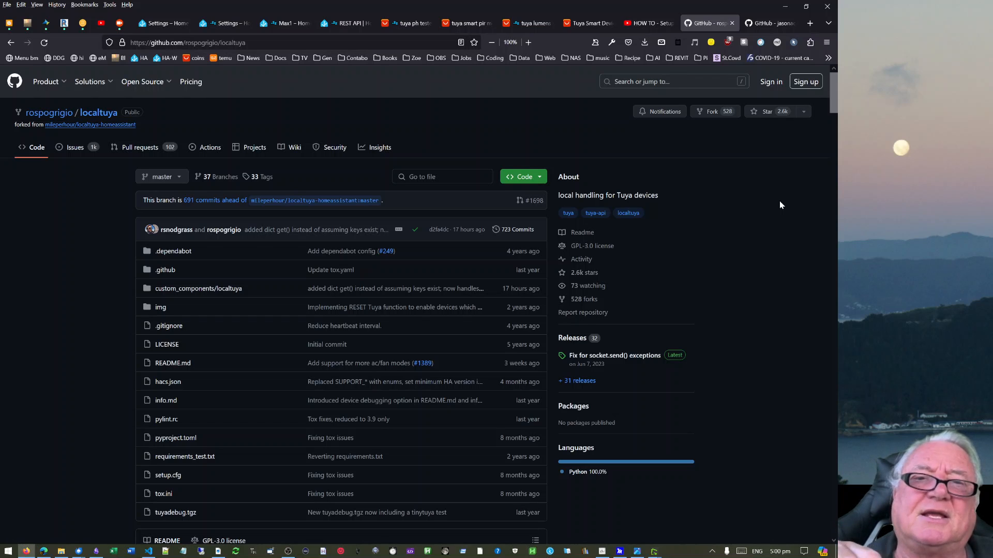
# Switch to Home Assistant's integrations, view the ESPHome integration's devices and return to the integrations overview
pyautogui.click(165, 24)
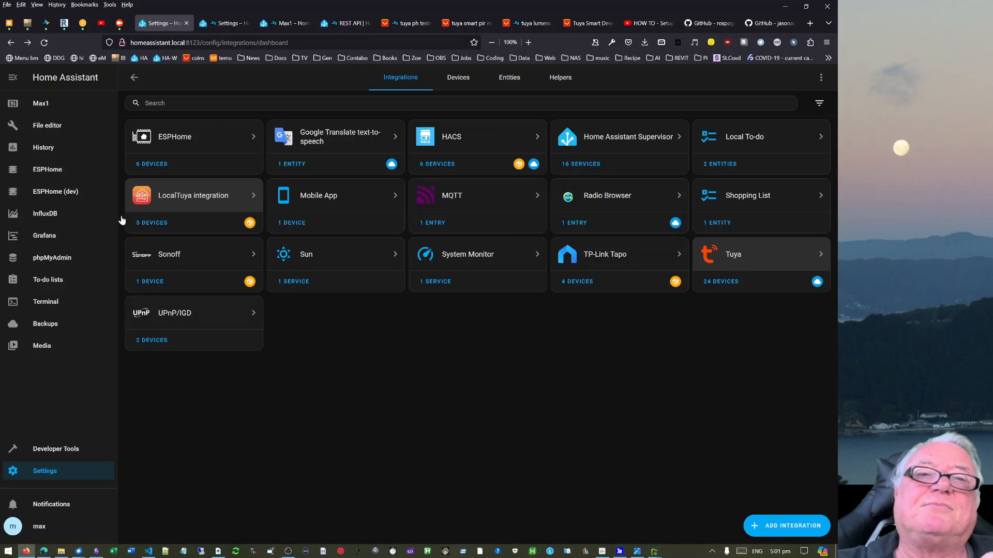
pyautogui.click(172, 145)
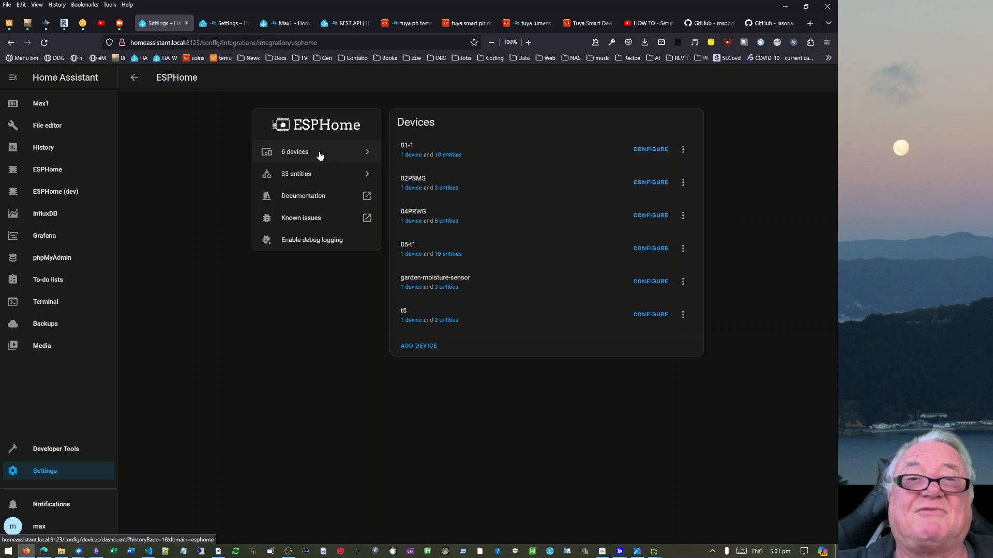
pyautogui.click(135, 78)
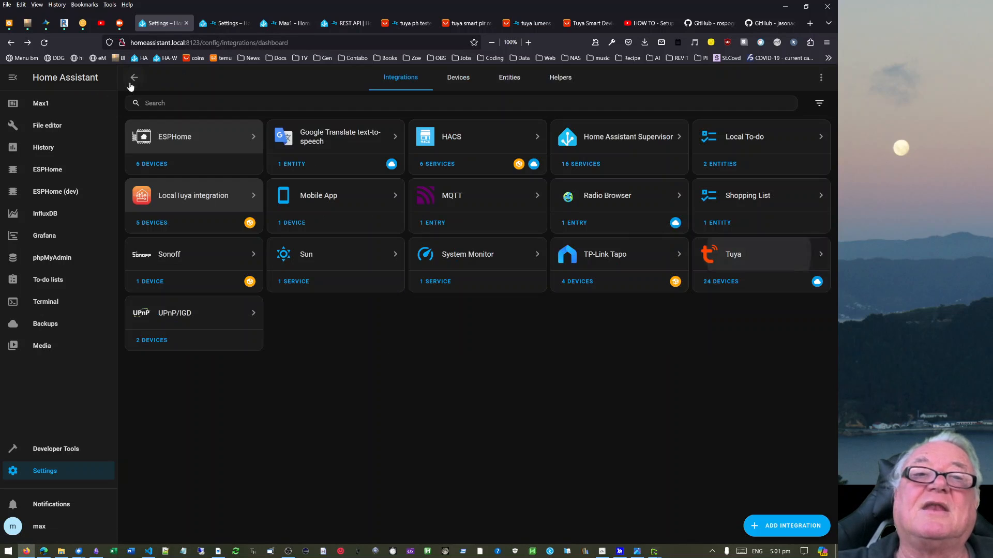
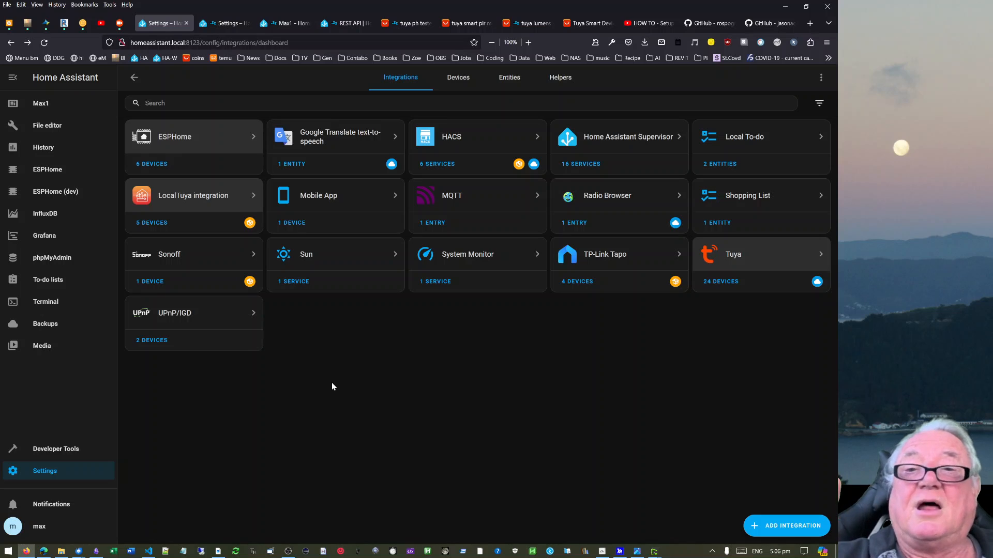
# Revisit the Local Tuya setup video page and the LocalTuya repository, ending on TinyTuya's scanner commands
pyautogui.click(647, 23)
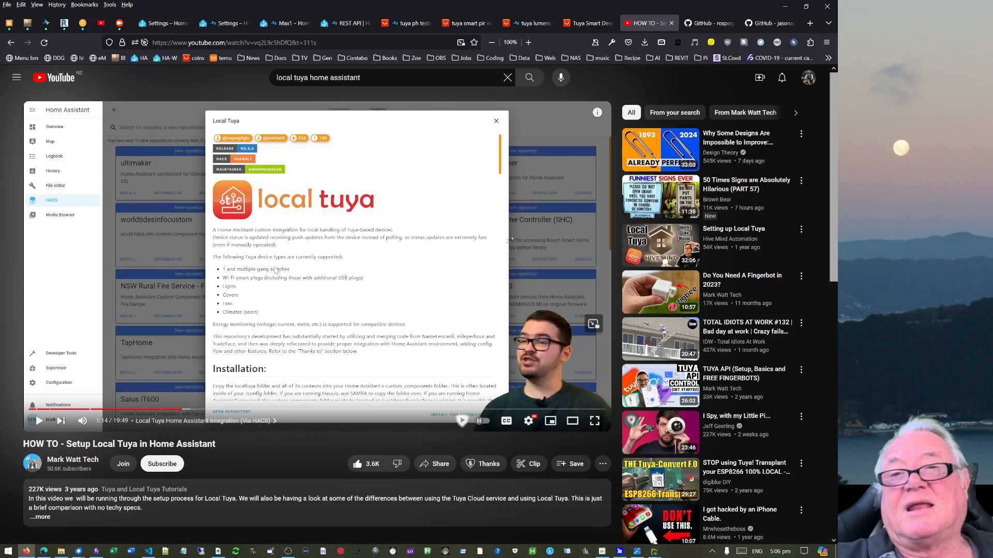
pyautogui.click(706, 26)
pyautogui.click(765, 23)
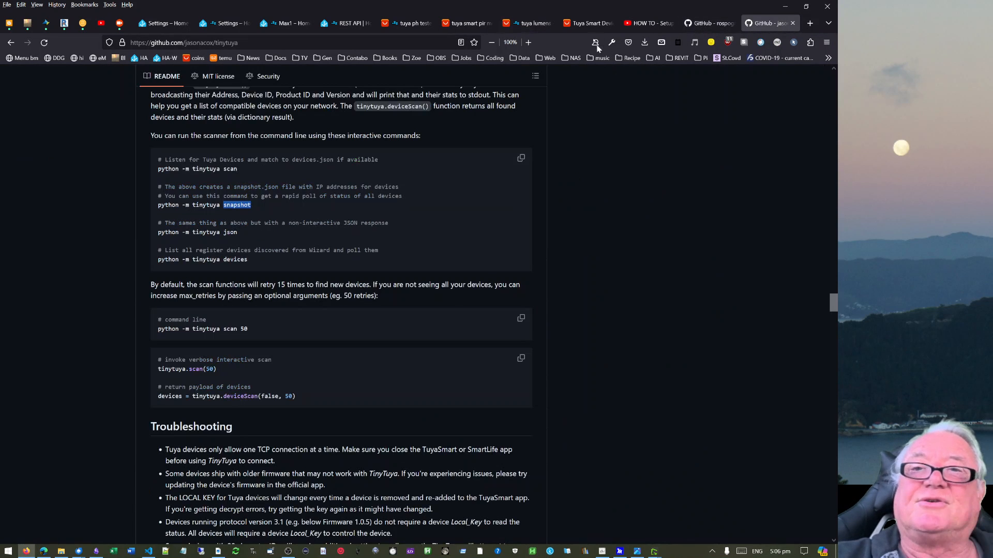
# Revisit the AliExpress results for Tuya smart devices, and open the Max1 dashboard in Home Assistant
pyautogui.click(587, 23)
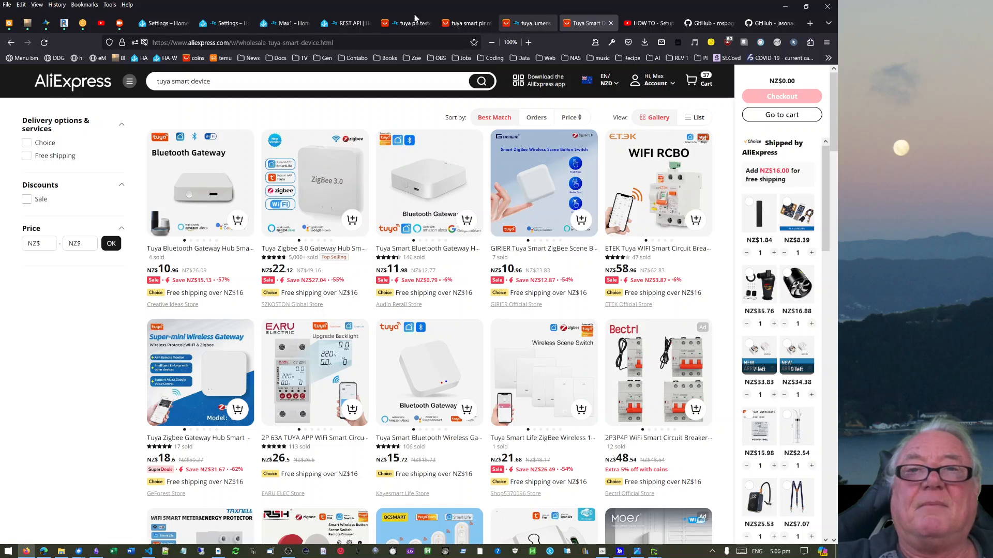
pyautogui.click(165, 23)
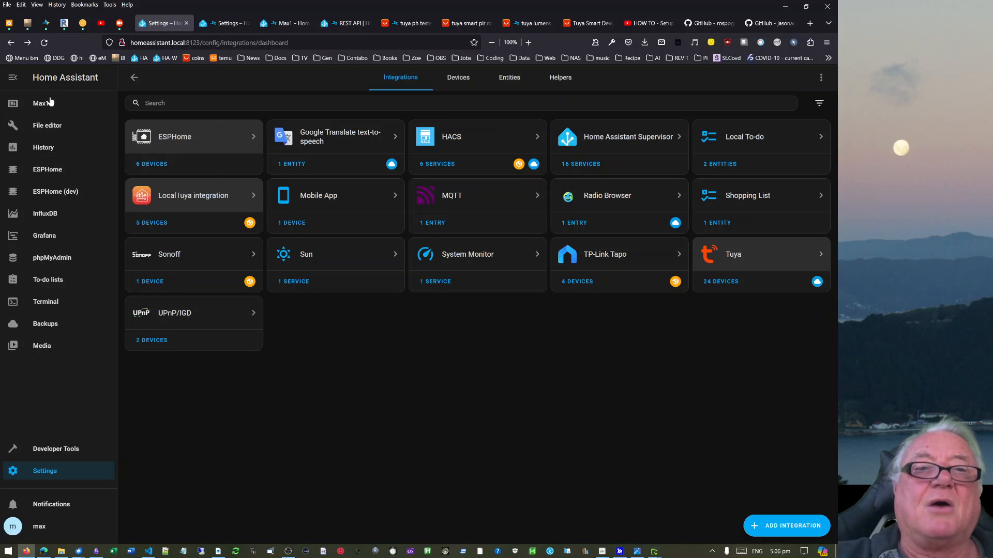
pyautogui.click(48, 103)
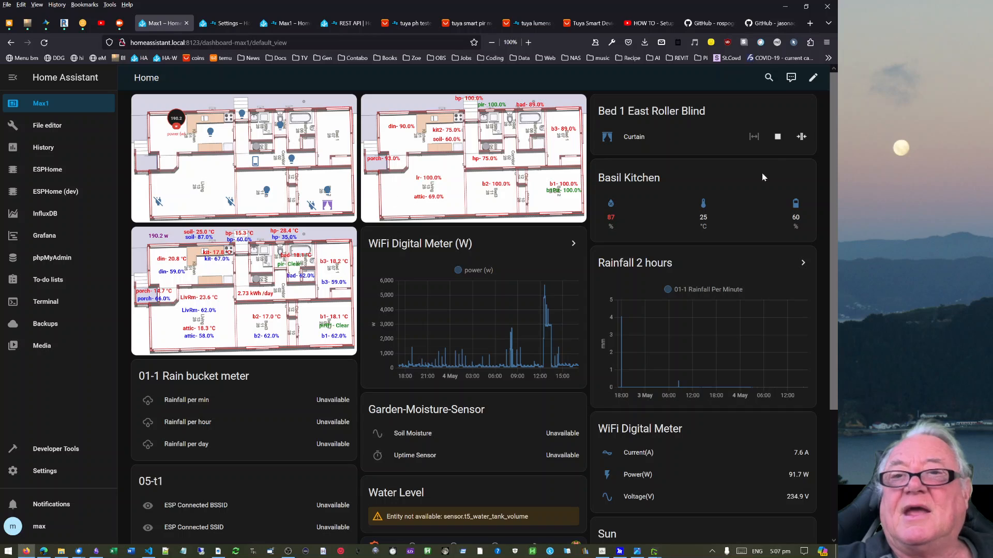
# Set the bed 1 East Blinds Curtain to 46% open from the floor plan, close it completely, and dismiss its controls
pyautogui.click(328, 206)
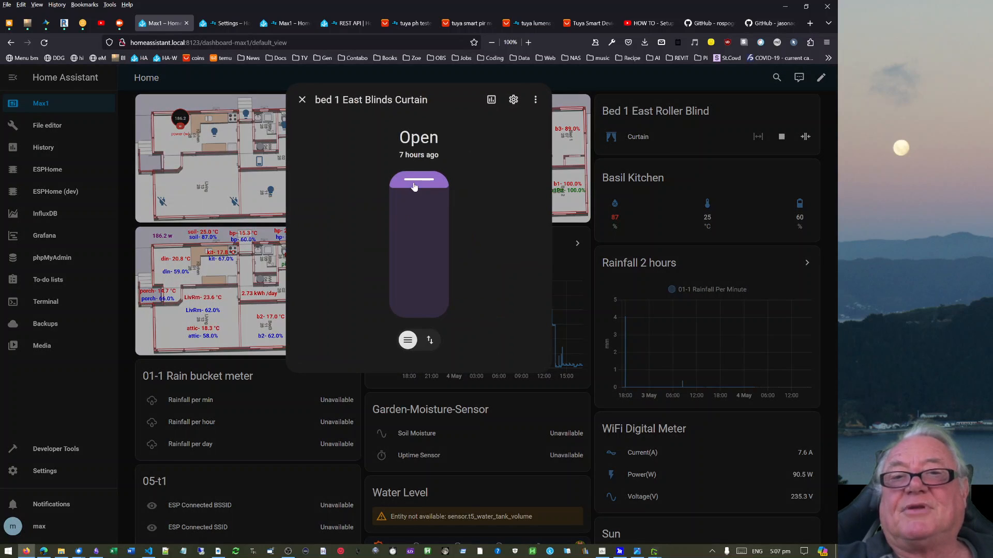
pyautogui.moveTo(412, 203); pyautogui.dragTo(411, 258)
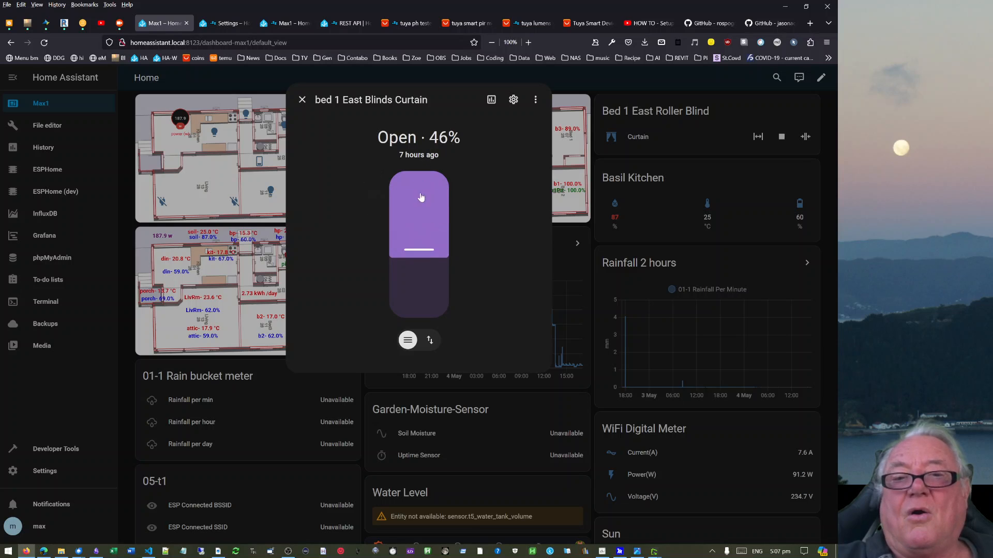
pyautogui.click(412, 314)
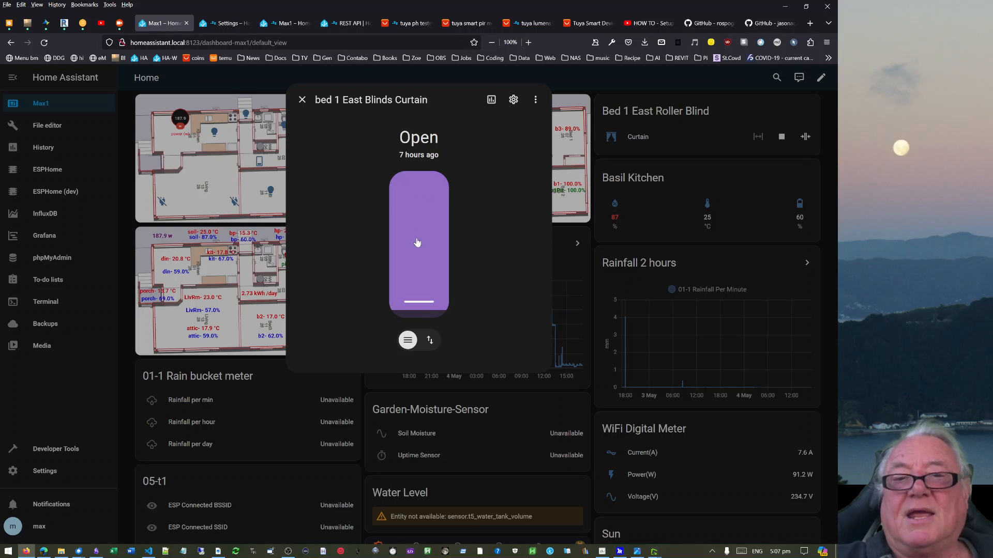
pyautogui.click(425, 316)
pyautogui.click(430, 341)
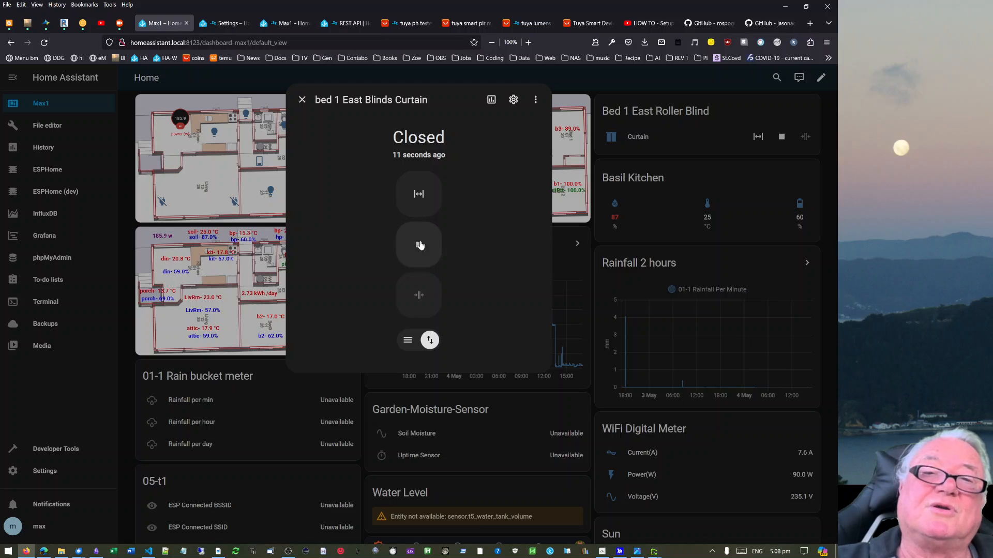
pyautogui.click(301, 98)
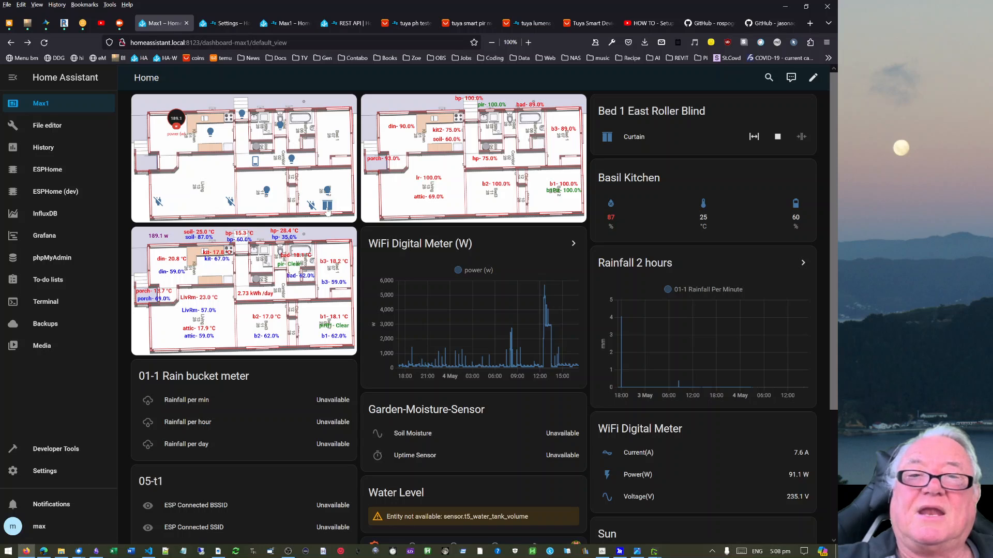
# Set the bed 1 East Blinds Curtain to 63% open from the floor plan and dismiss its controls
pyautogui.click(327, 206)
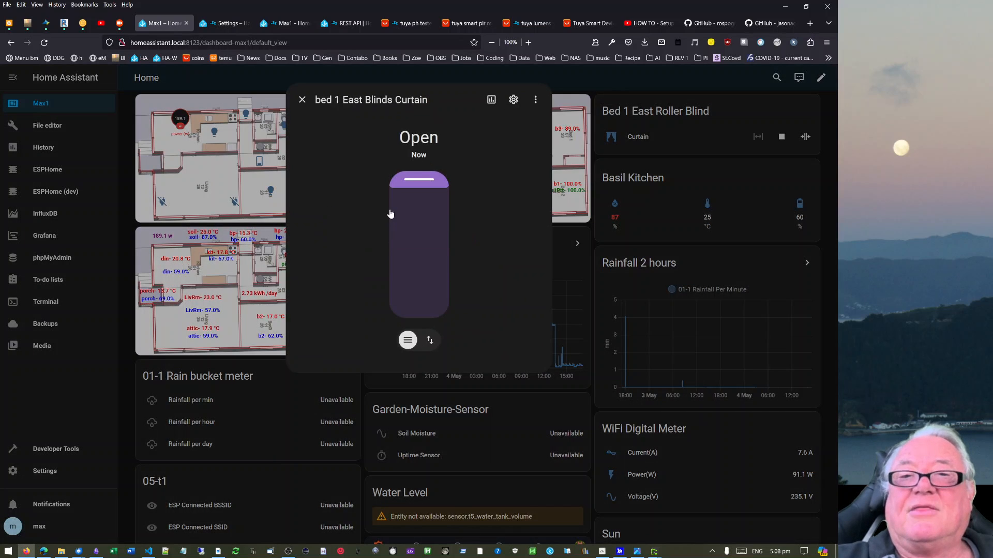
pyautogui.moveTo(409, 182); pyautogui.dragTo(414, 240)
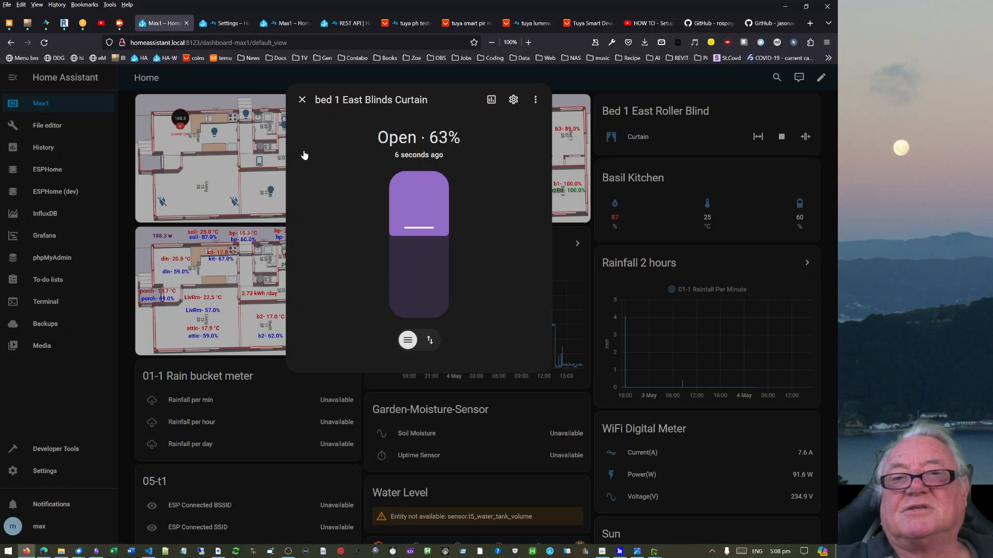
pyautogui.click(300, 99)
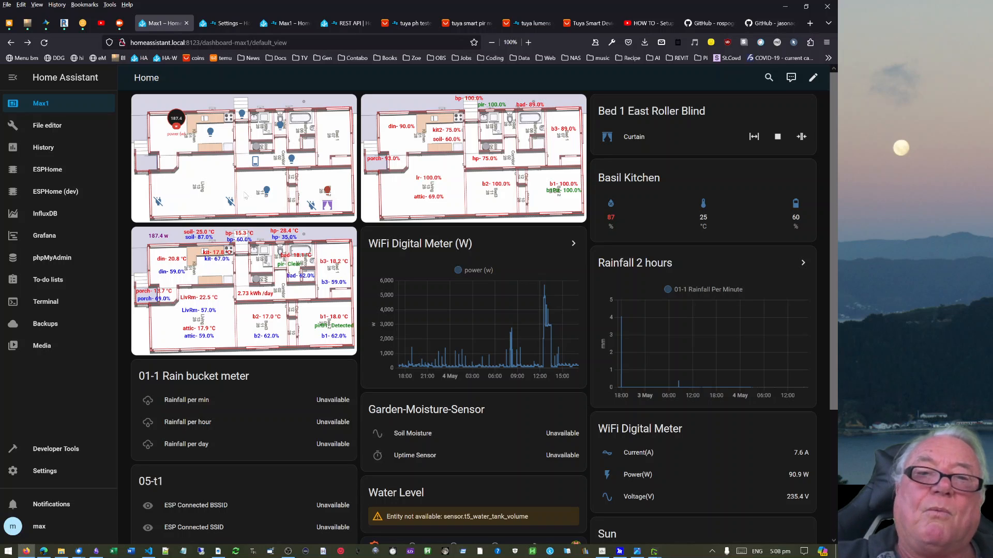
# Browse the card types that can be added to the Home dashboard and open the Button card's configuration
pyautogui.click(813, 78)
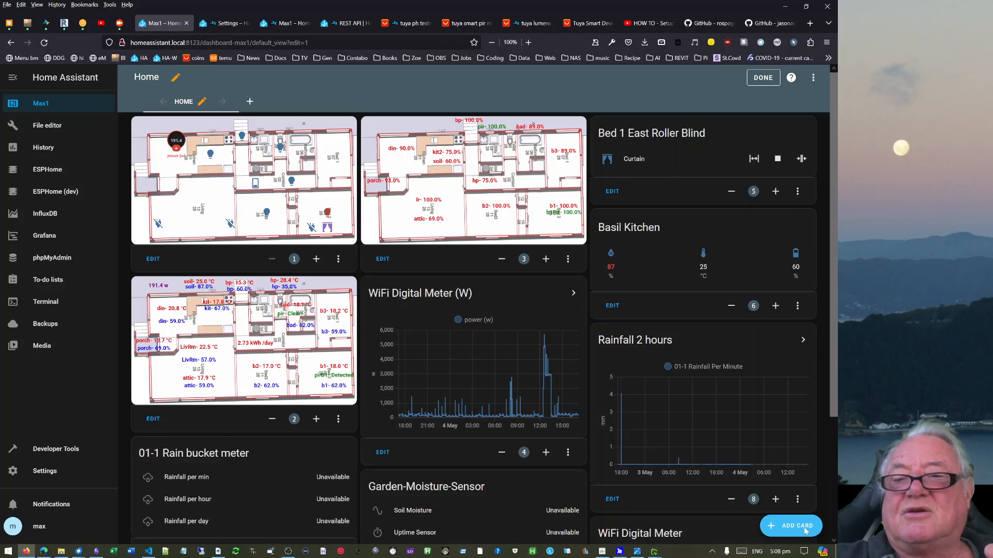
pyautogui.click(811, 524)
pyautogui.moveTo(652, 182); pyautogui.dragTo(656, 249)
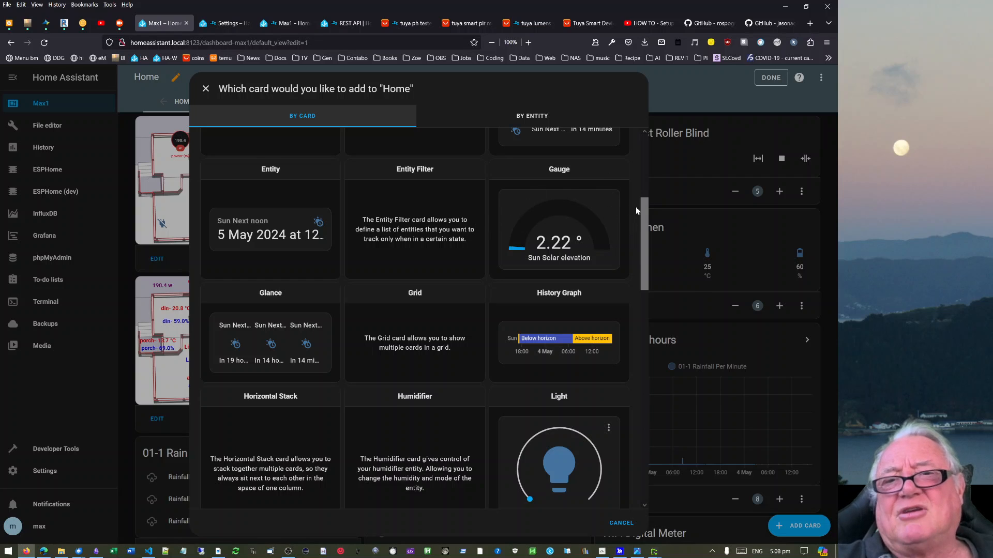
pyautogui.scroll(3, 644, 225)
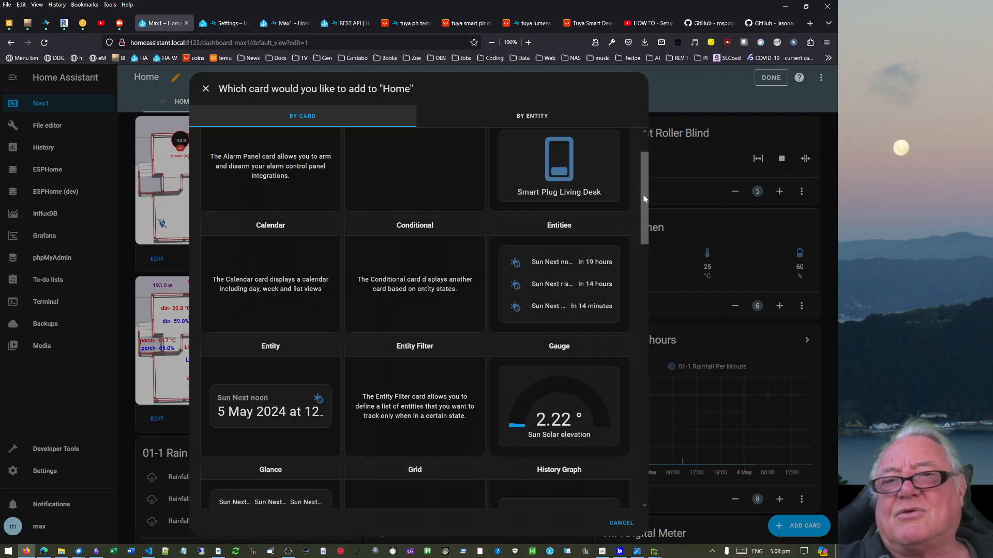
pyautogui.moveTo(643, 221); pyautogui.dragTo(643, 178)
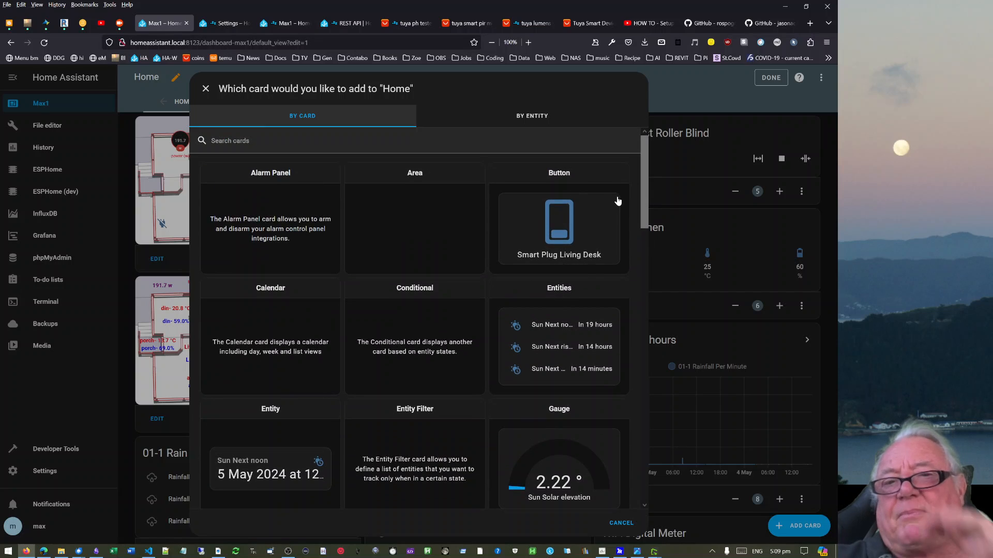
pyautogui.click(558, 231)
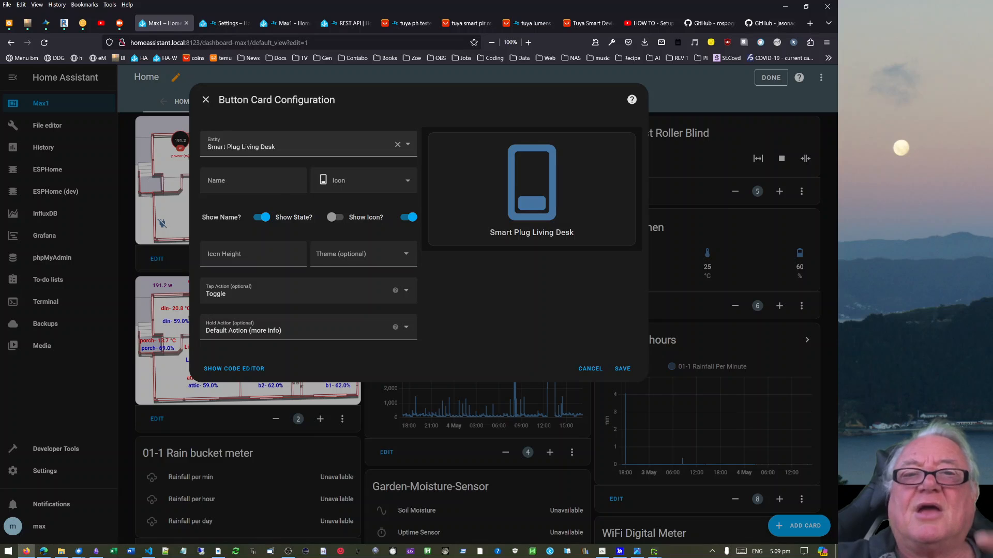
# Examine the Button card's entity choices and YAML code, and discard the new card
pyautogui.click(300, 146)
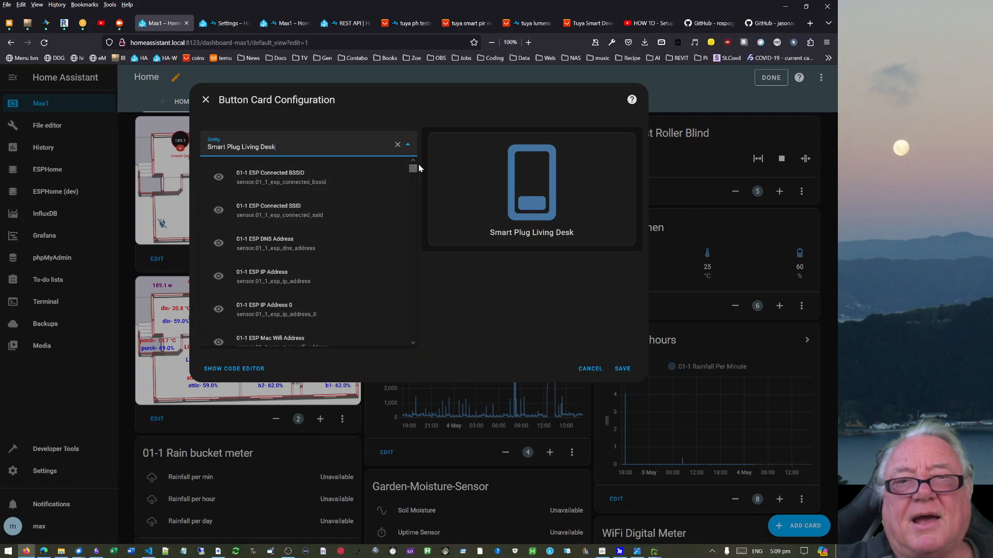
pyautogui.moveTo(414, 168); pyautogui.dragTo(412, 214)
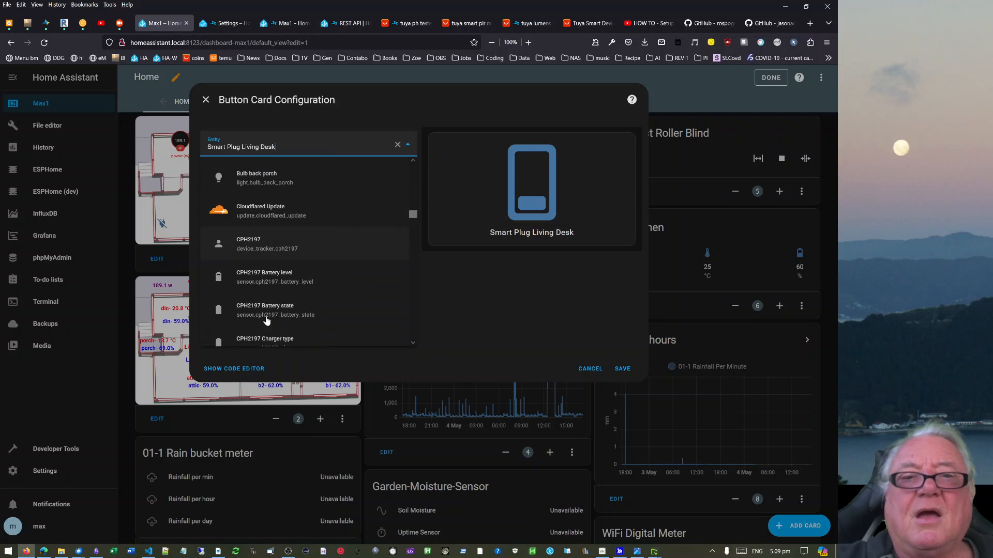
pyautogui.click(222, 369)
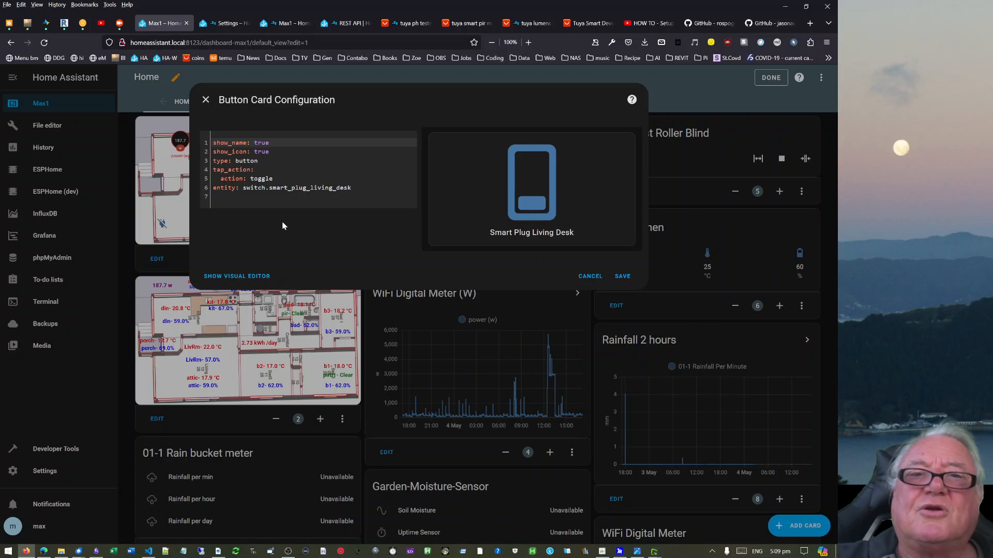
pyautogui.moveTo(352, 189); pyautogui.dragTo(212, 143)
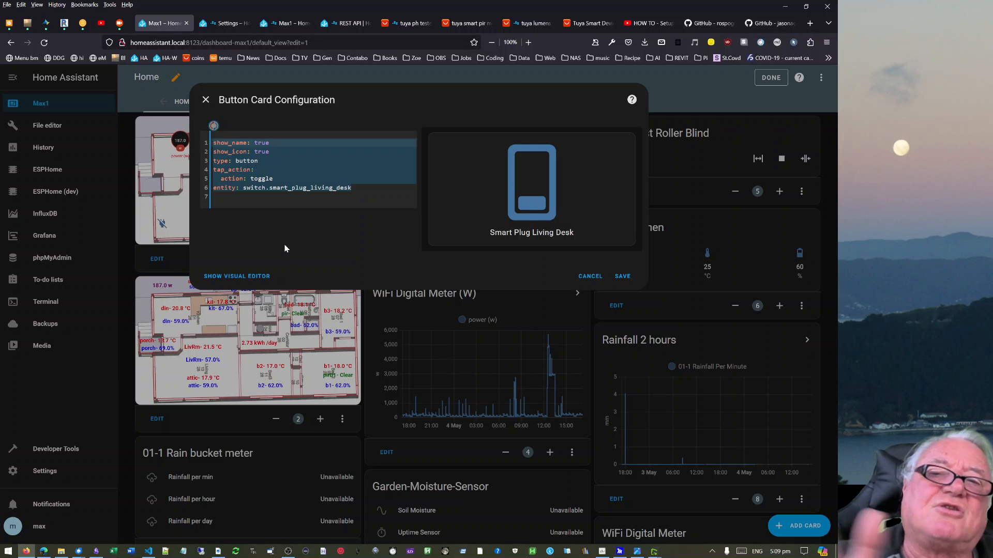
pyautogui.click(590, 276)
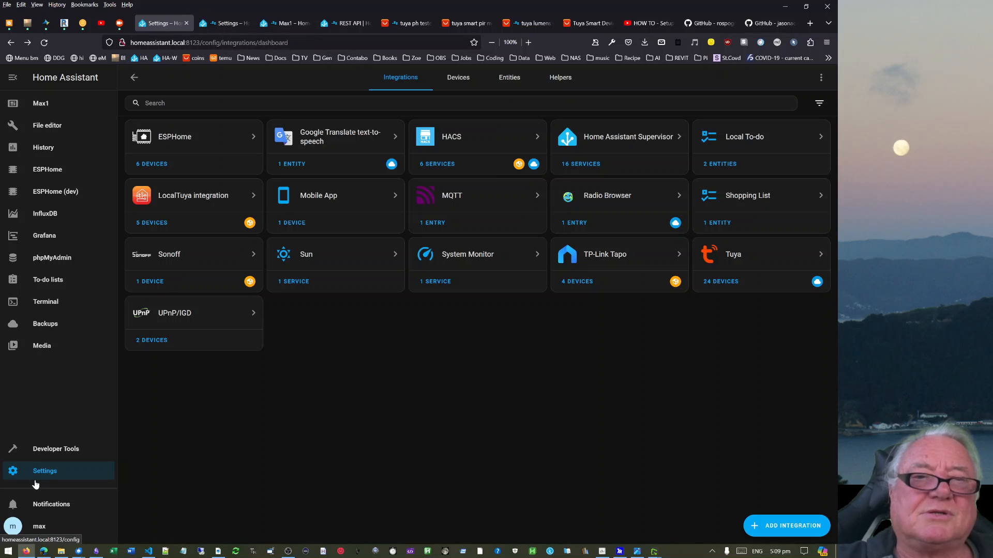
# Put the Max1 dashboard back into edit mode, look through the card types as far as Picture Elements, and close the list
pyautogui.click(41, 104)
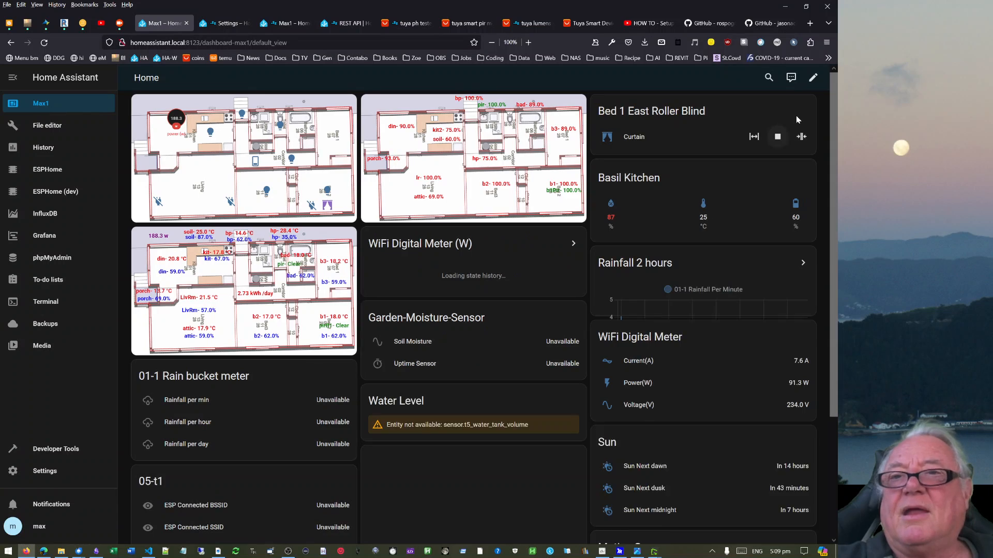
pyautogui.click(813, 78)
pyautogui.click(813, 78)
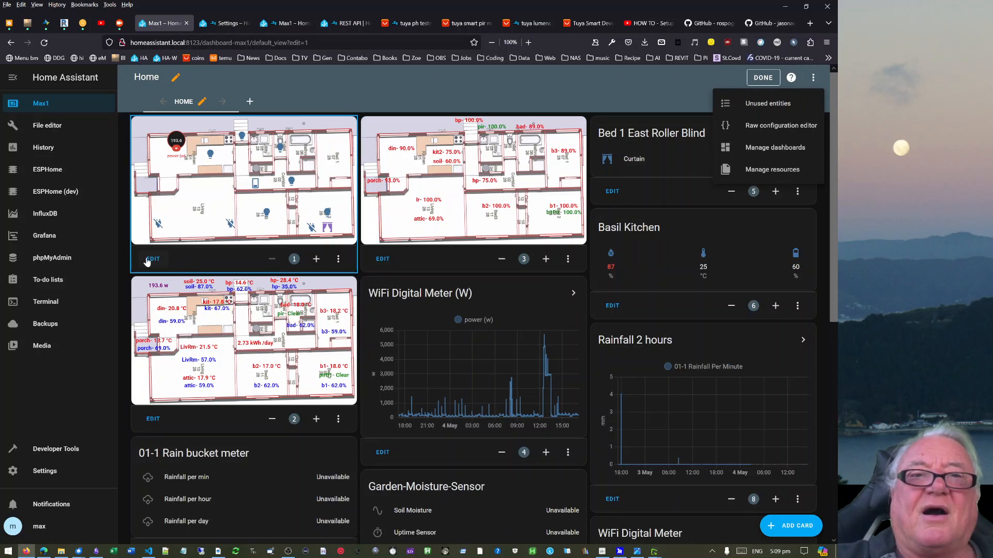
pyautogui.click(790, 527)
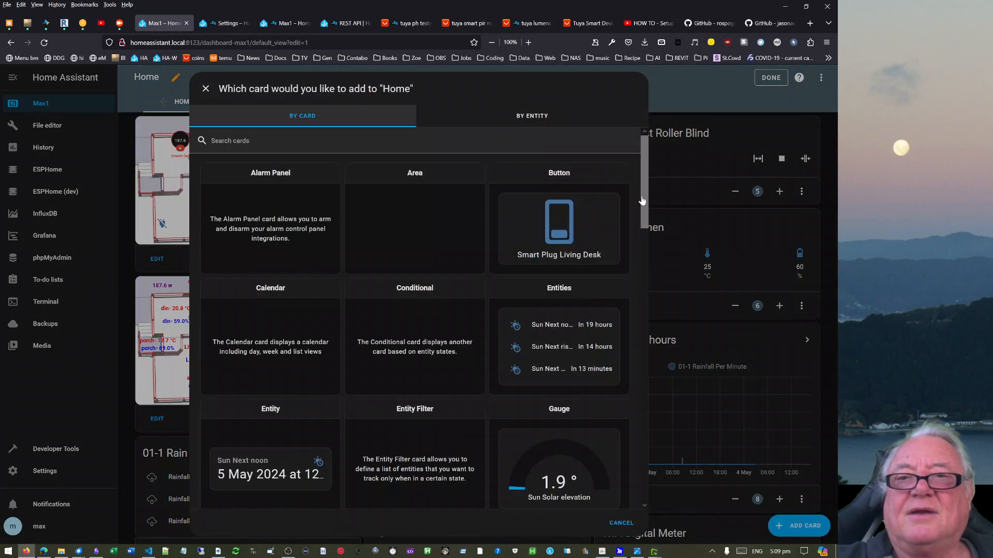
pyautogui.moveTo(647, 206); pyautogui.dragTo(639, 389)
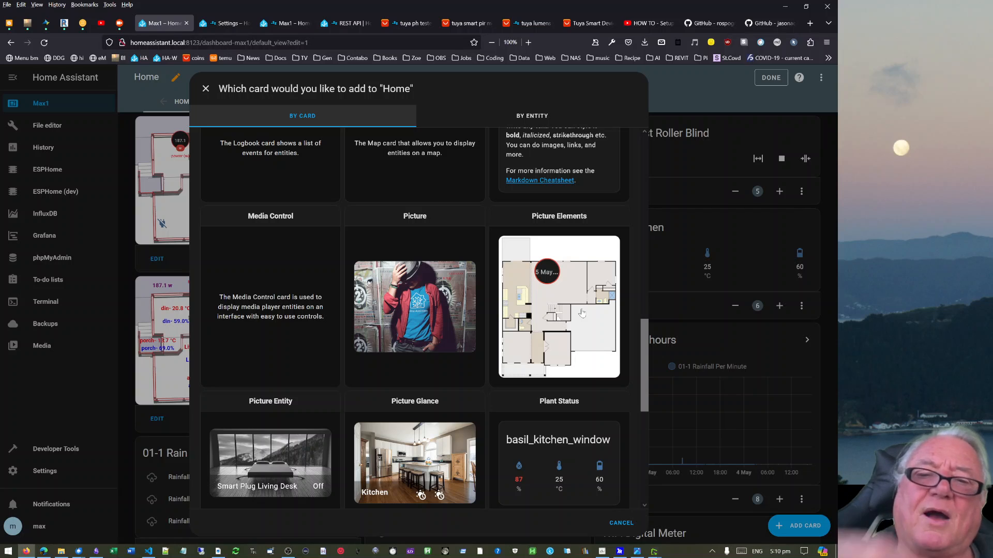
pyautogui.click(204, 89)
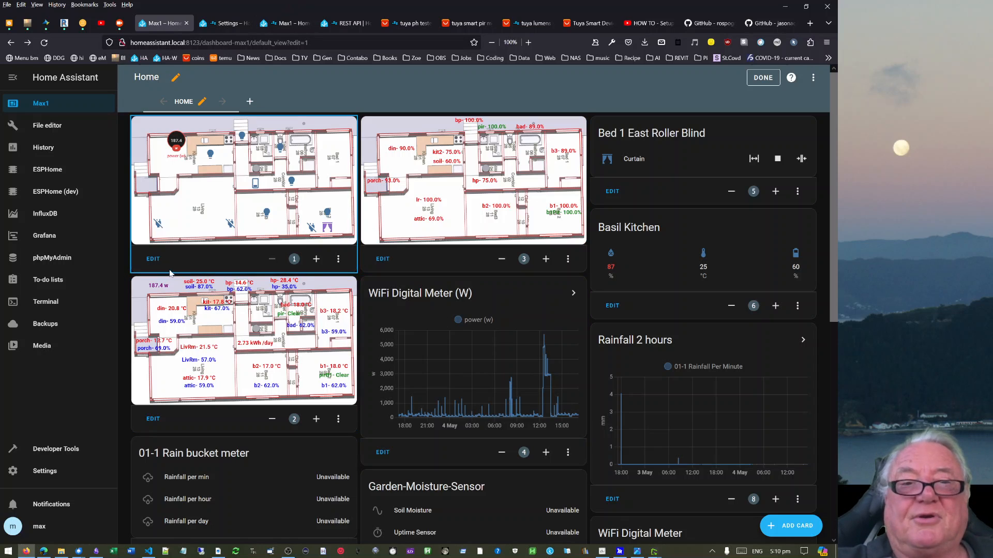
# Examine the first floor-plan card's YAML, including the state-badge for sensor.power_w_2 and the state-icon for light.kitchen
pyautogui.click(156, 266)
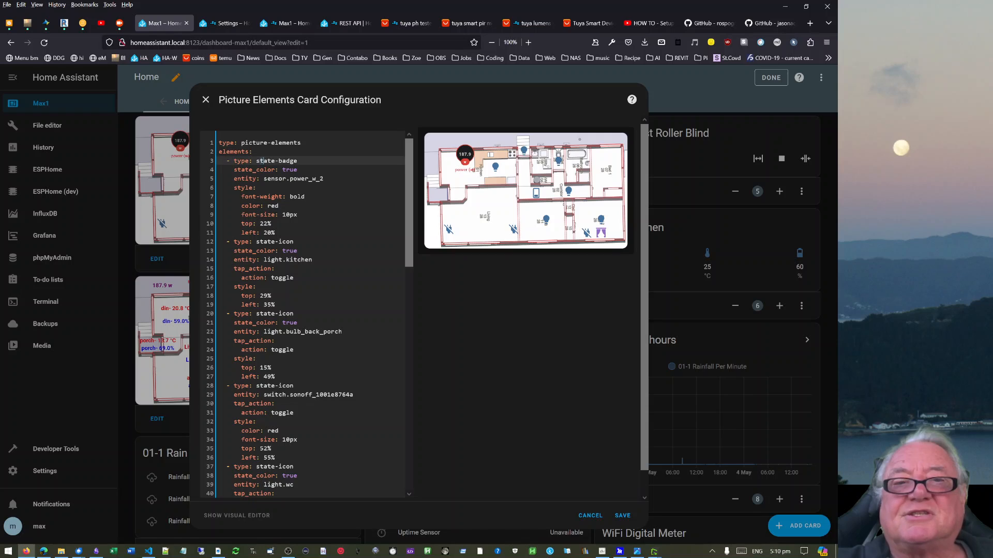
pyautogui.doubleClick(290, 162)
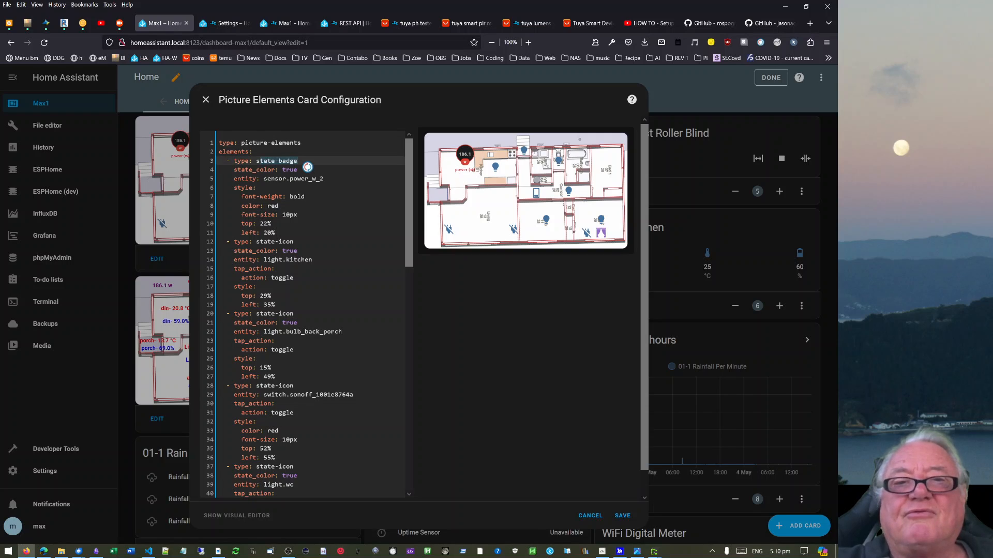
pyautogui.moveTo(264, 179); pyautogui.dragTo(326, 180)
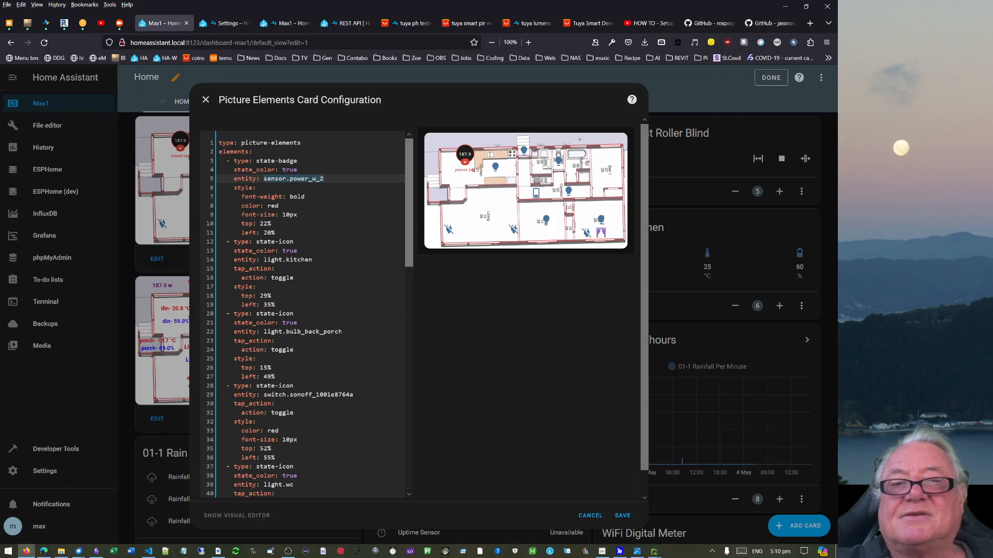
pyautogui.click(260, 242)
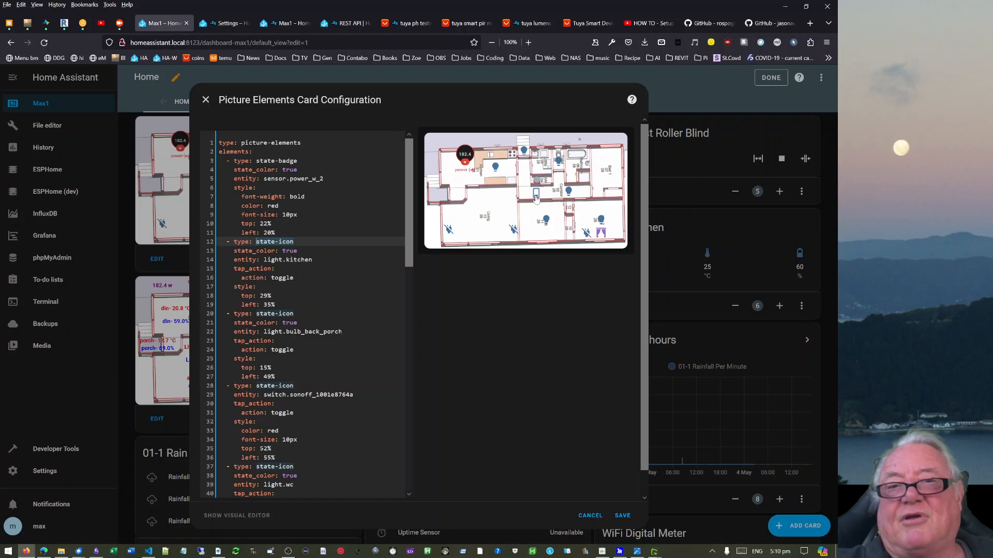
# Review the remaining floor-plan elements, including the position values of switch.bed1_plug_socket_1, and save the Picture Elements card
pyautogui.moveTo(409, 252); pyautogui.dragTo(406, 337)
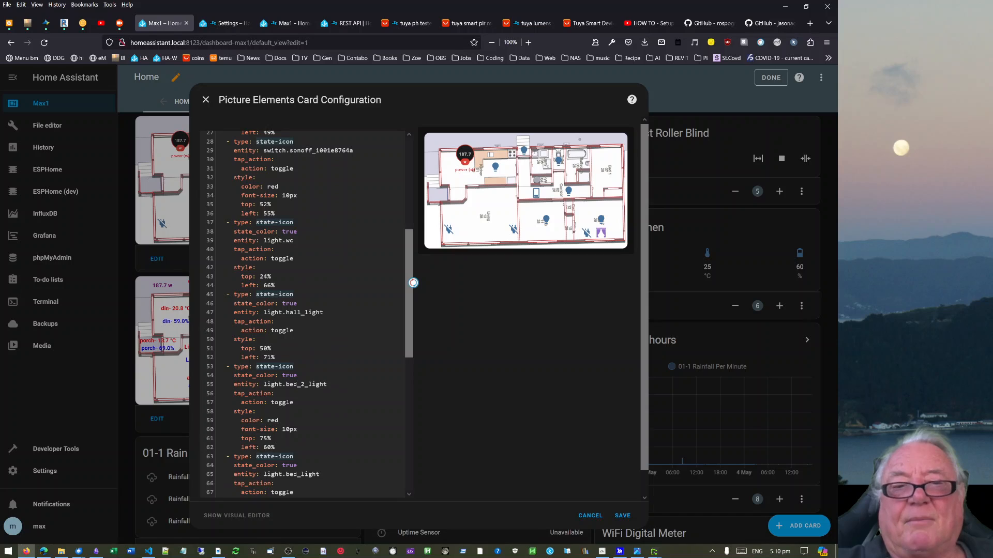
pyautogui.scroll(-5, 414, 283)
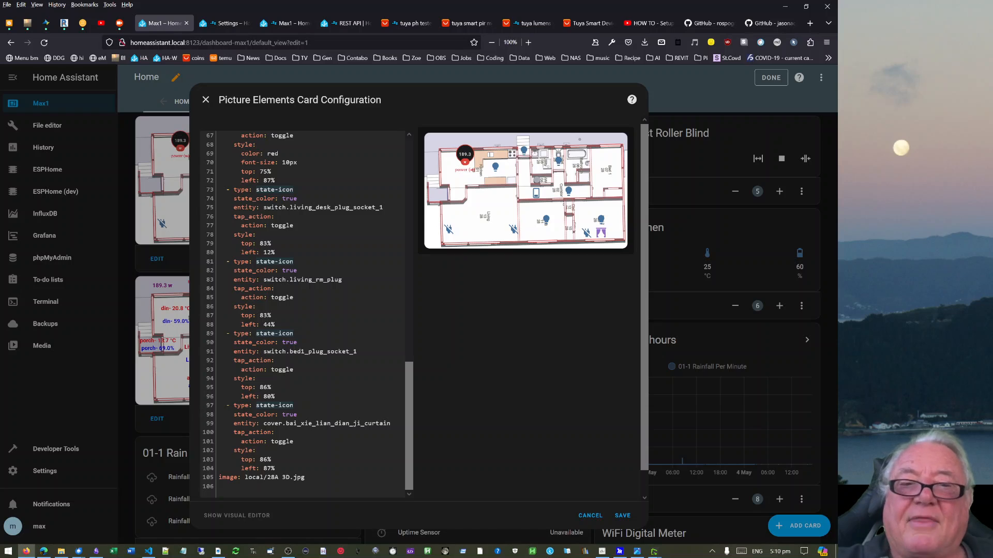
pyautogui.moveTo(241, 388); pyautogui.dragTo(276, 397)
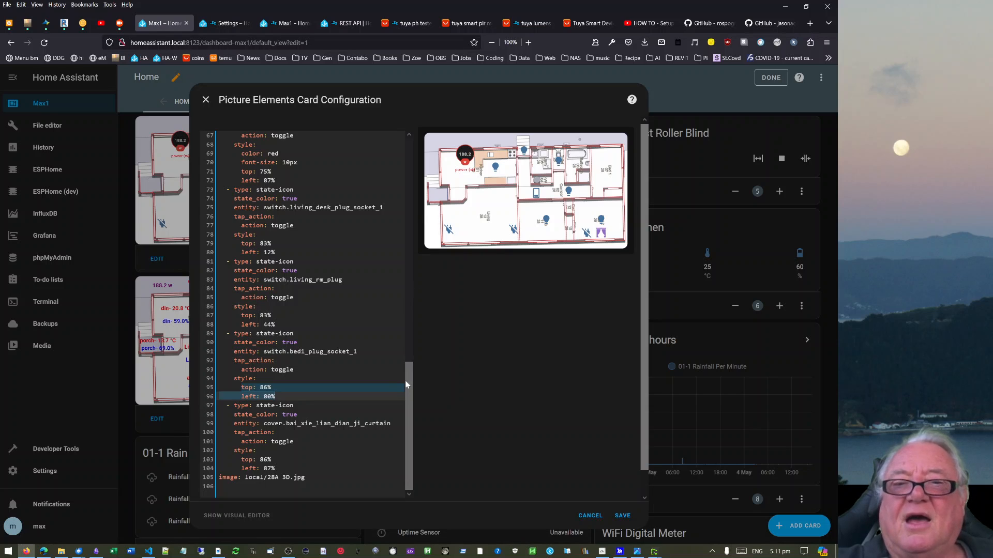
pyautogui.moveTo(411, 382); pyautogui.dragTo(427, 157)
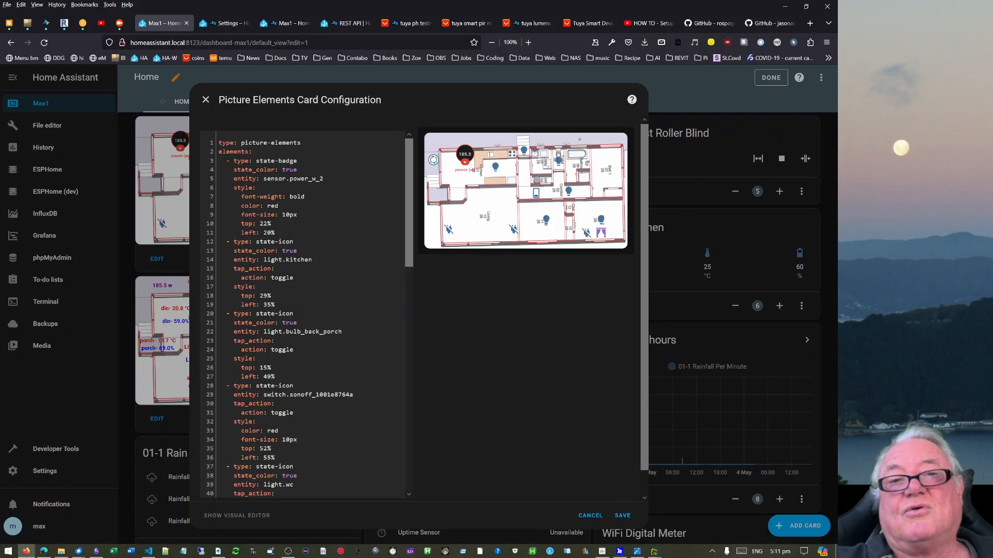
pyautogui.click(622, 516)
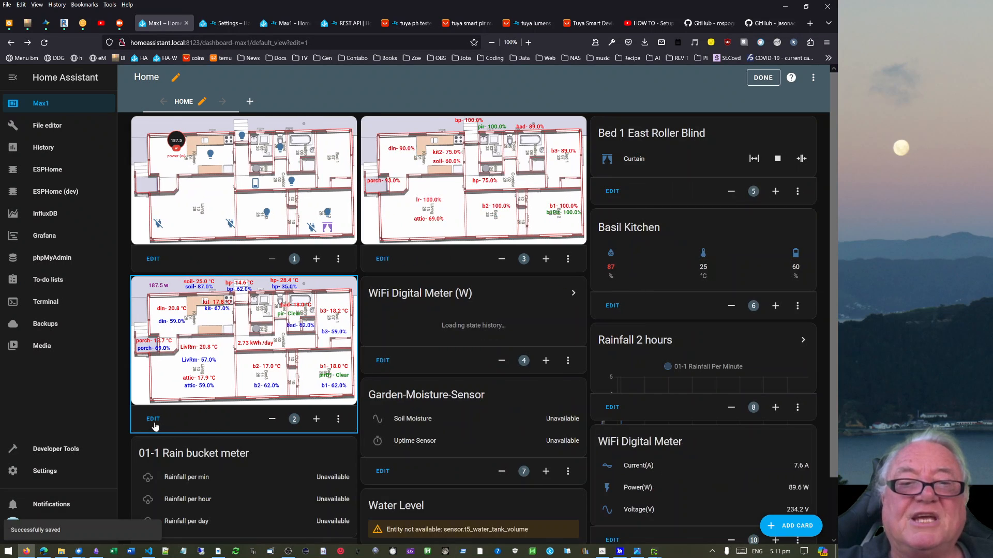
# Try sensor.power_w as the entity of the first state-label in the second floor-plan card's YAML
pyautogui.click(153, 420)
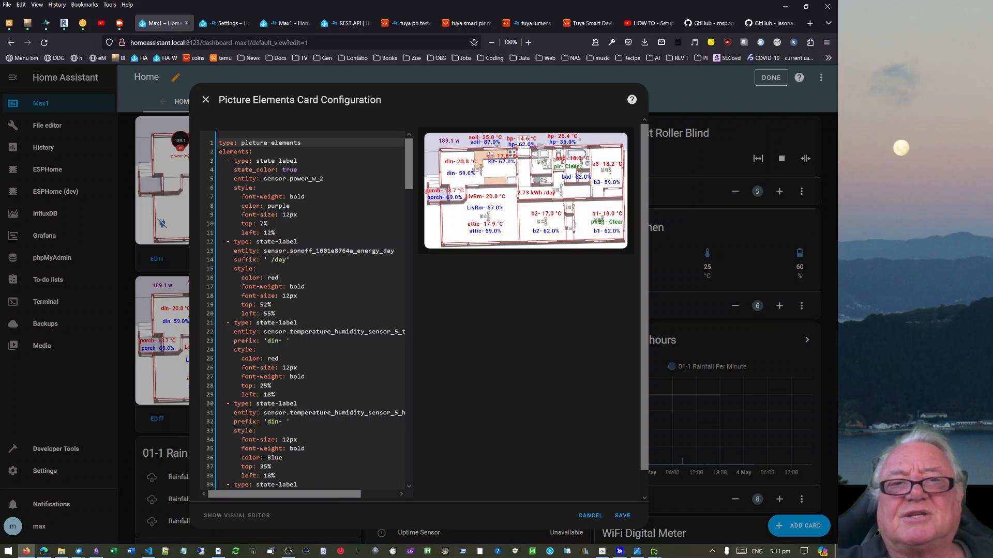
pyautogui.click(290, 178)
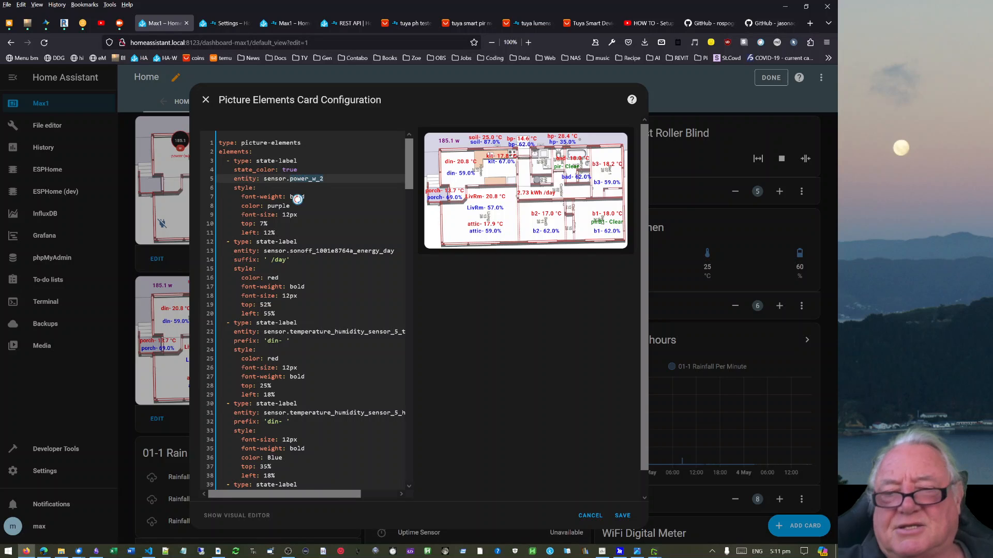
pyautogui.press('BackSpace')
pyautogui.write('po')
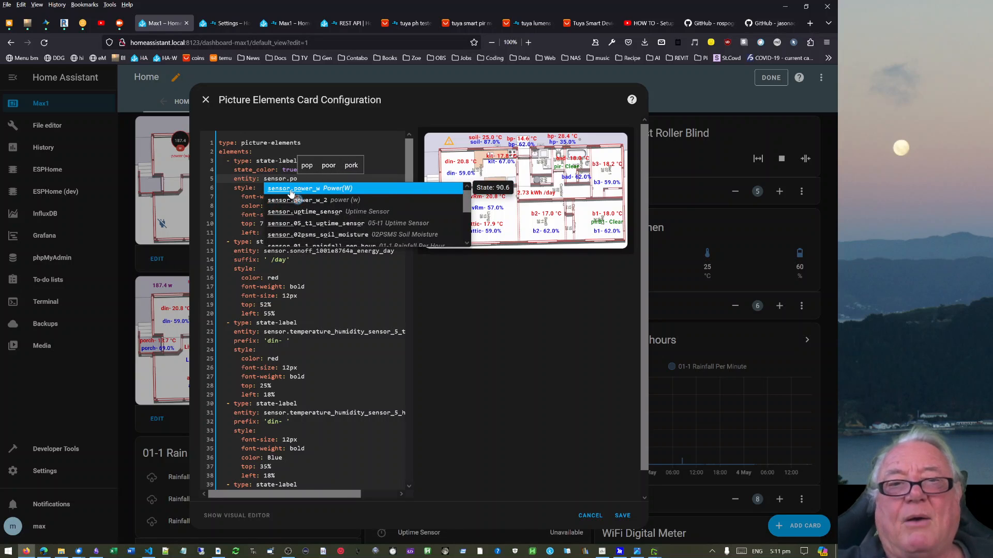
pyautogui.click(291, 190)
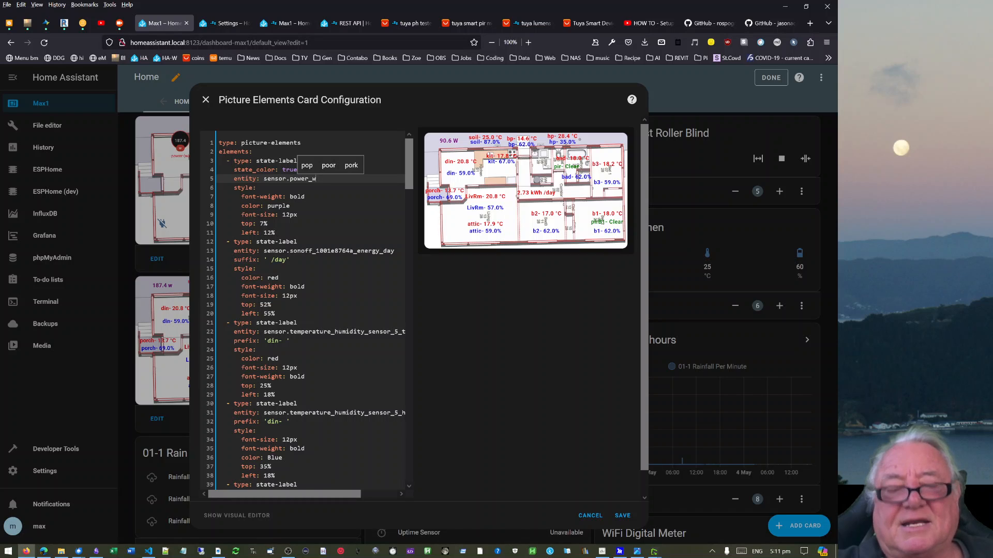
# Set the first state-label's entity back to sensor.power_w_2 and save the Picture Elements card
pyautogui.press('BackSpace')
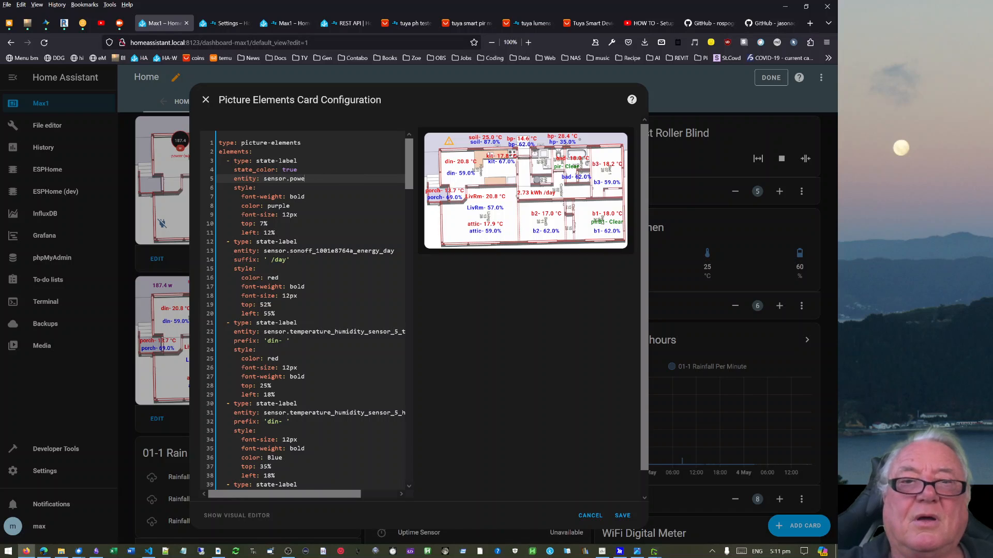
pyautogui.press('Down')
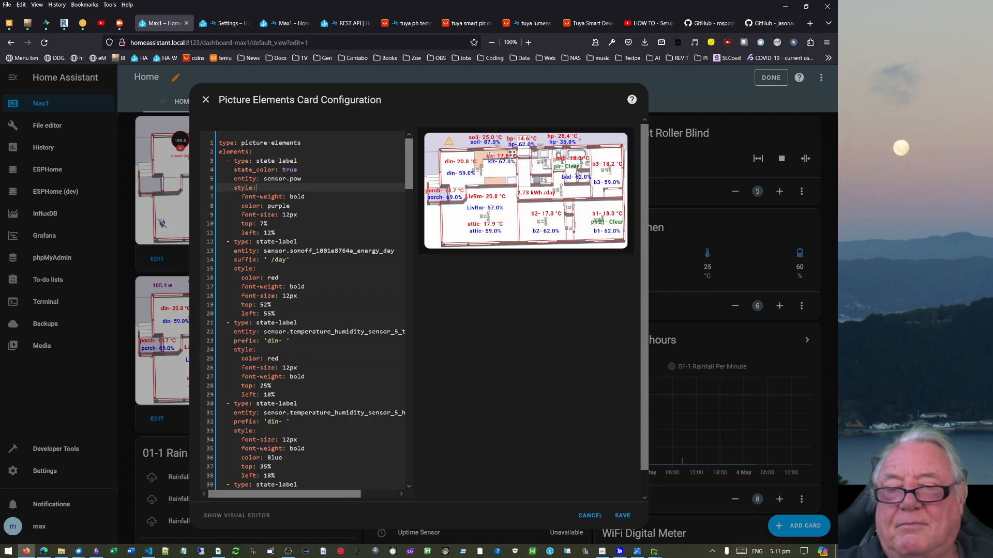
pyautogui.press('BackSpace')
pyautogui.press('BackSpace')
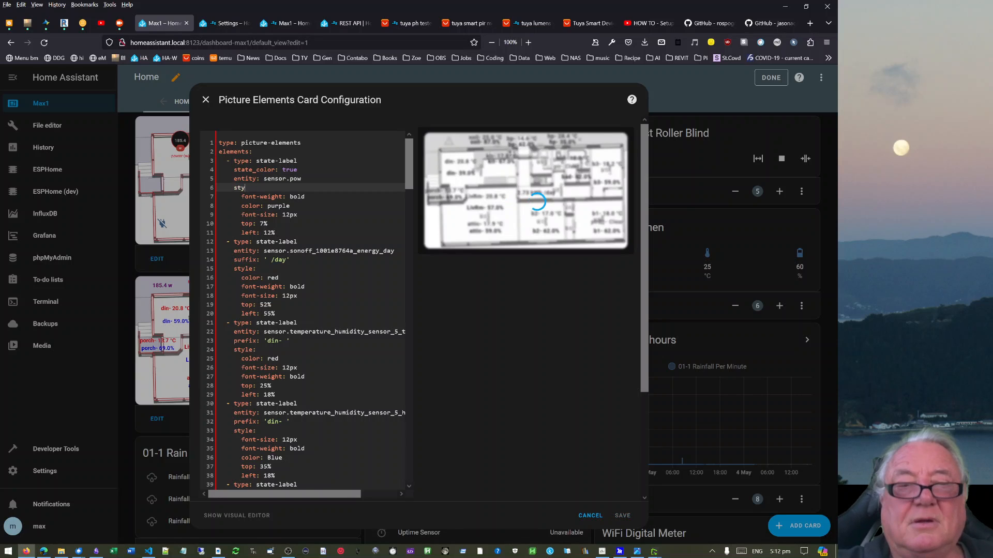
pyautogui.write('le:')
pyautogui.click(305, 179)
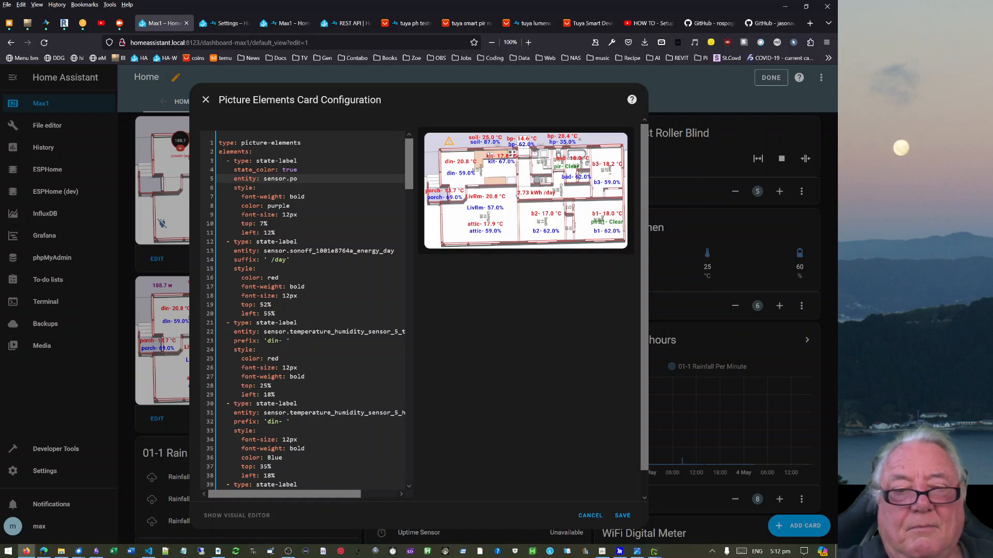
pyautogui.write('w')
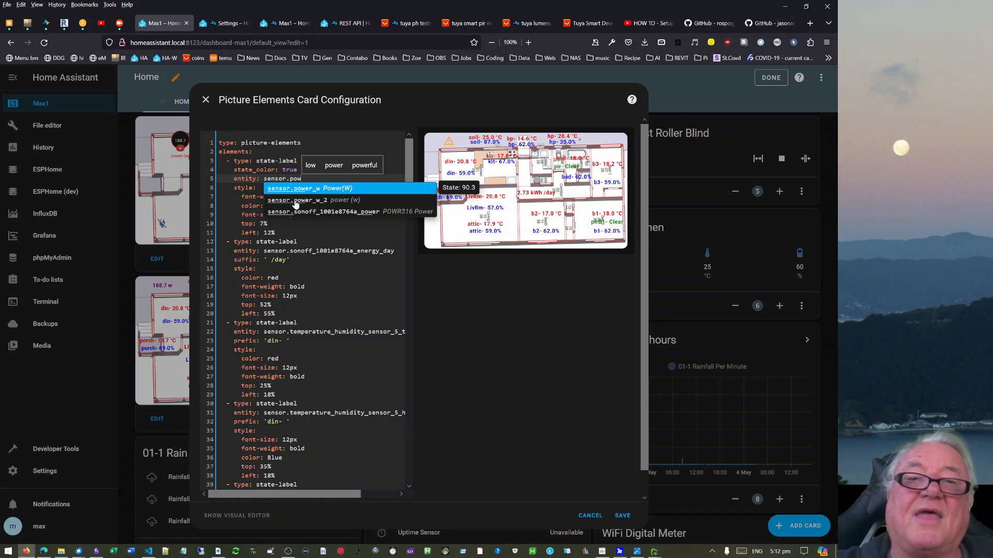
pyautogui.click(296, 201)
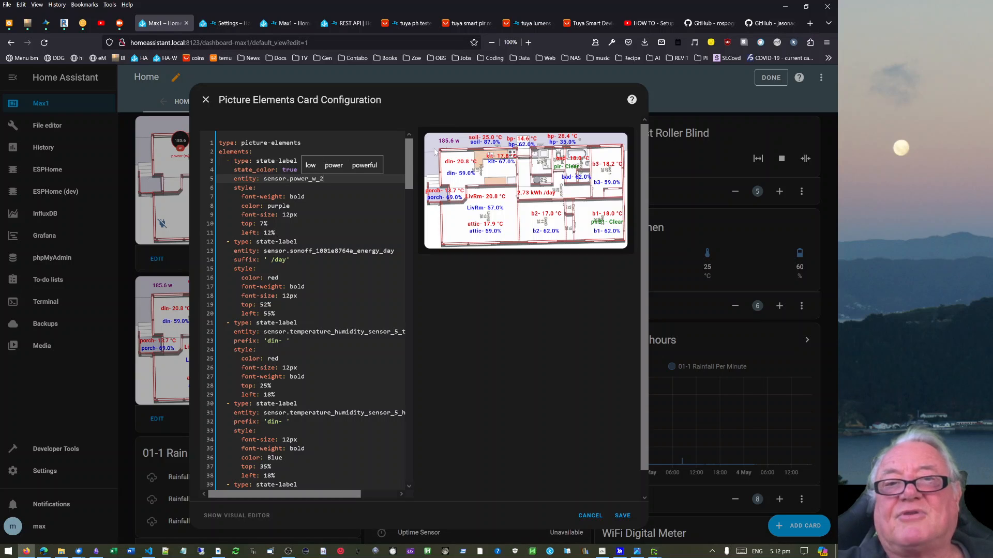
pyautogui.click(462, 282)
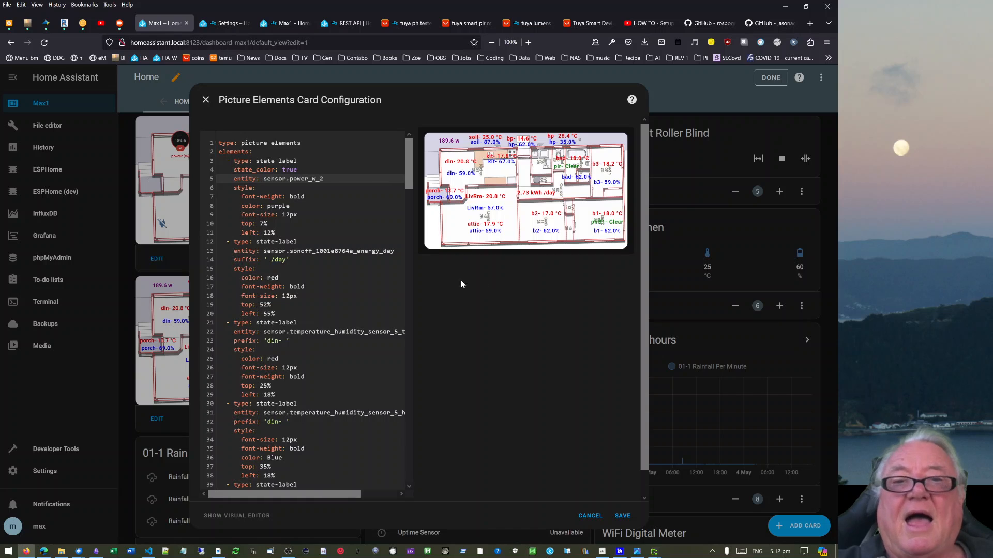
pyautogui.click(621, 516)
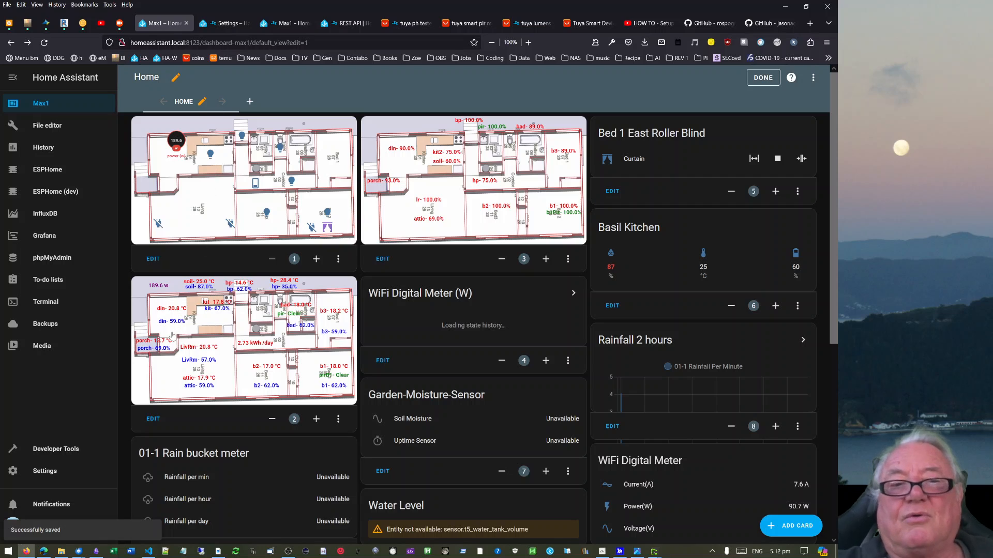
# Examine the power (w) history for this week from the second floor plan, and return to the dashboard
pyautogui.click(158, 287)
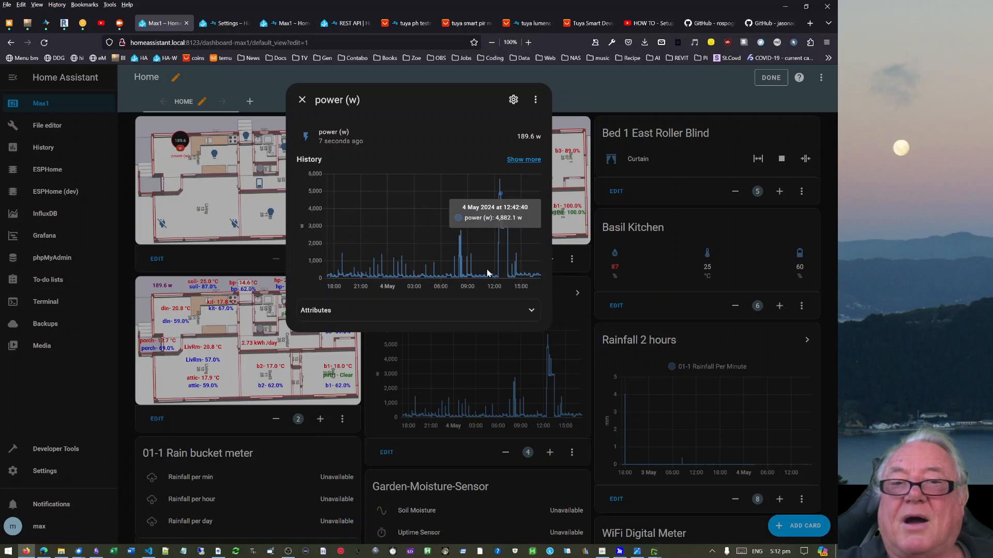
pyautogui.click(530, 165)
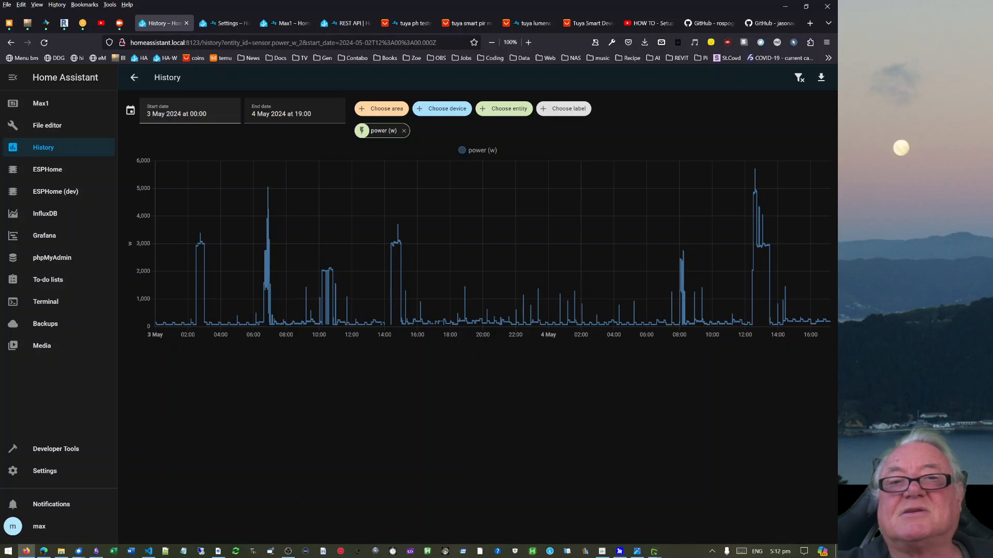
pyautogui.click(129, 116)
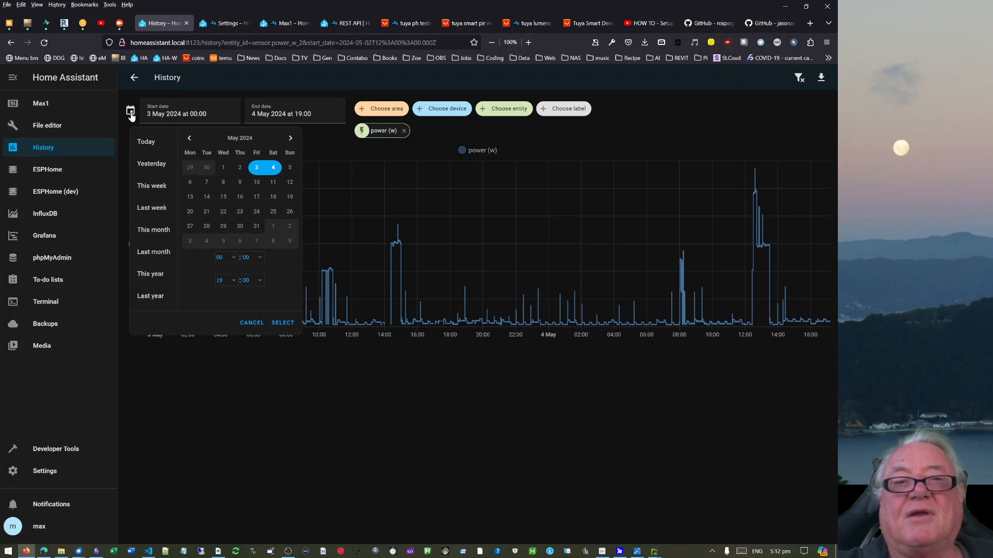
pyautogui.click(148, 188)
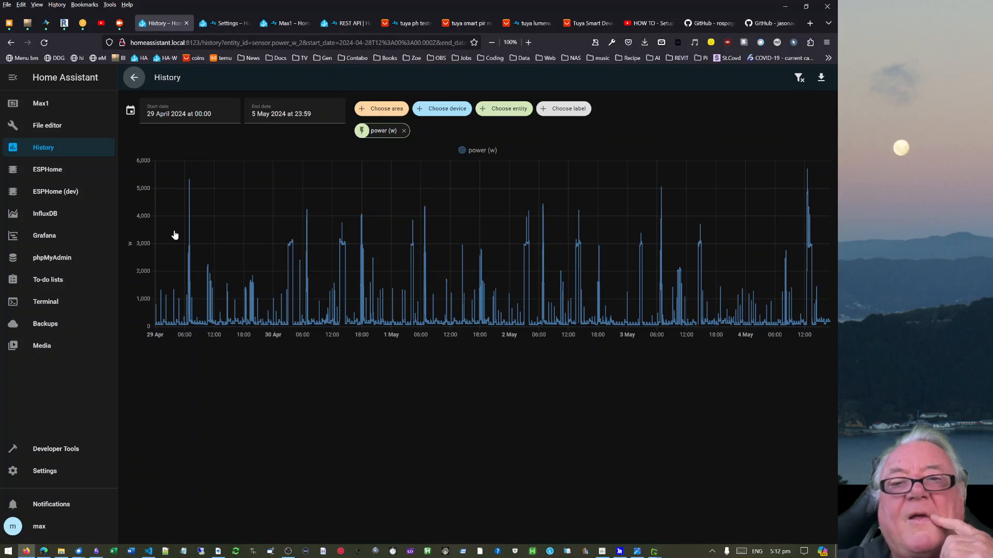
pyautogui.click(135, 78)
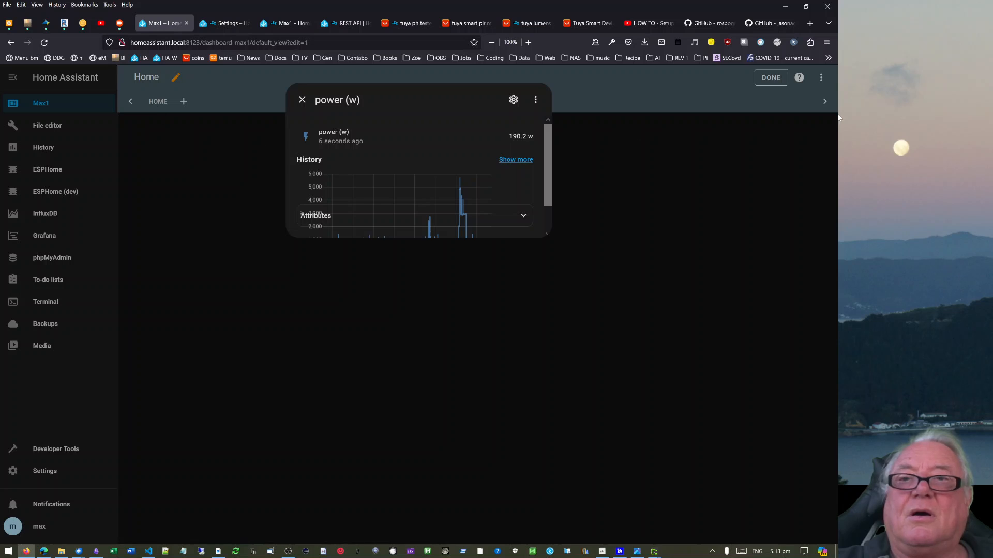
pyautogui.click(302, 99)
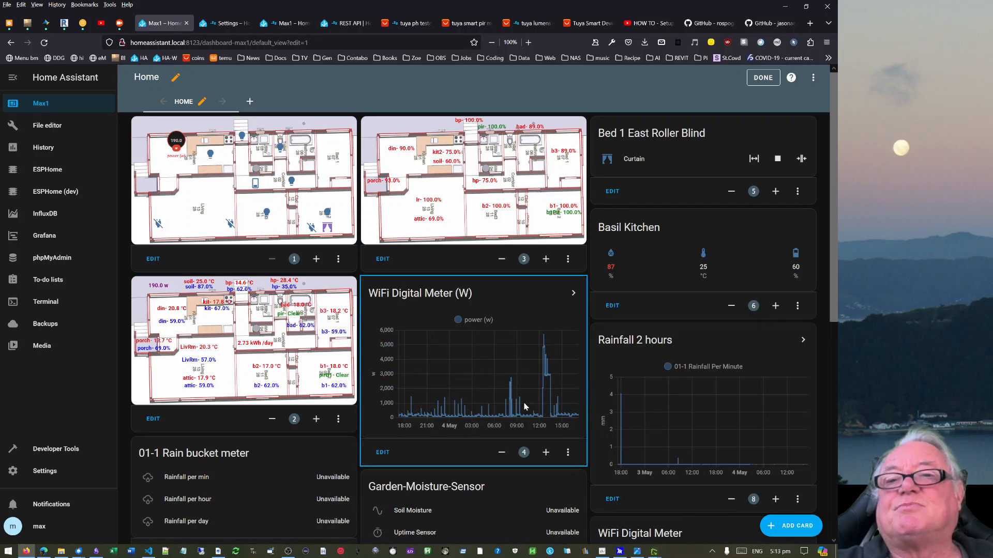
# Examine the Motion Sensor card's YAML, including its binary_sensor.motion_sensor_motion entity, and close it without changes
pyautogui.moveTo(834, 248); pyautogui.dragTo(833, 470)
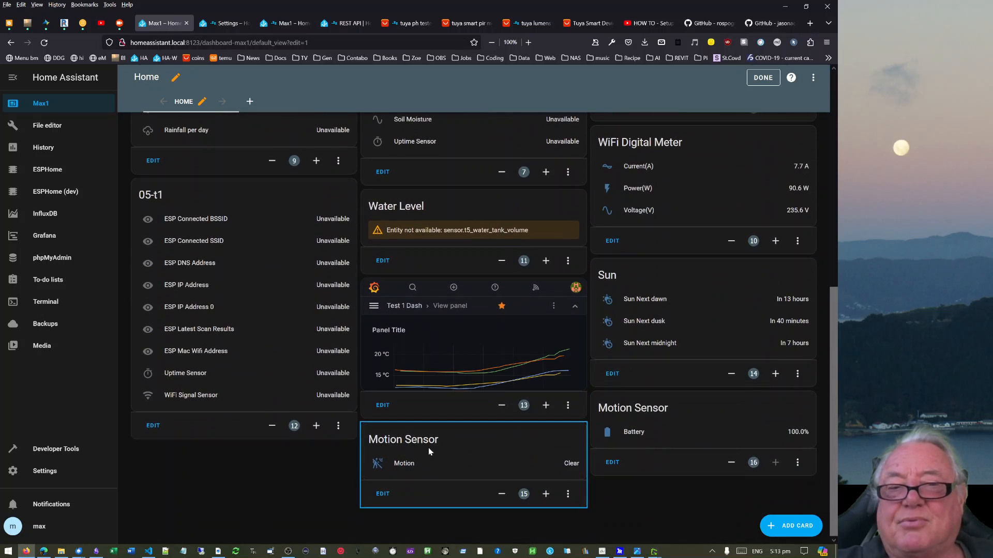
pyautogui.click(382, 495)
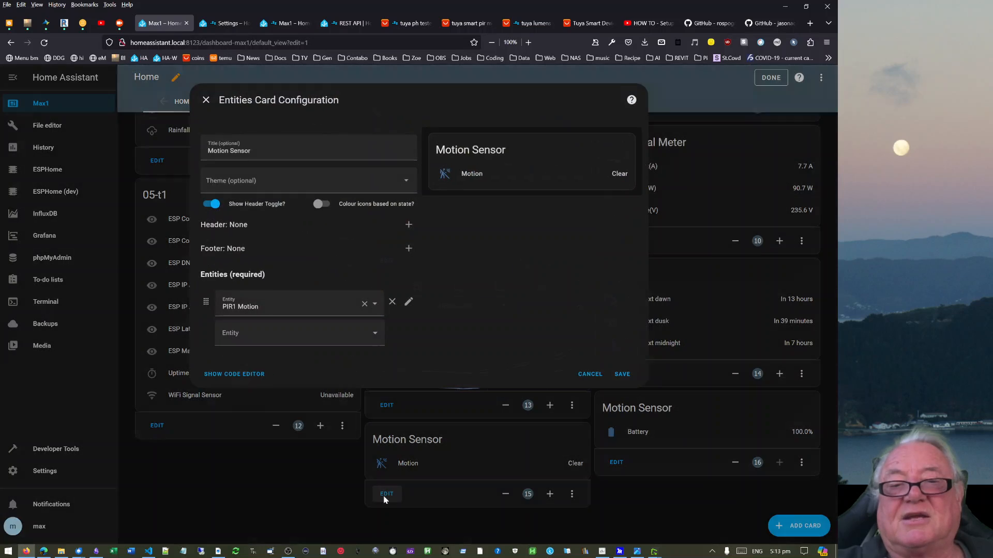
pyautogui.click(223, 374)
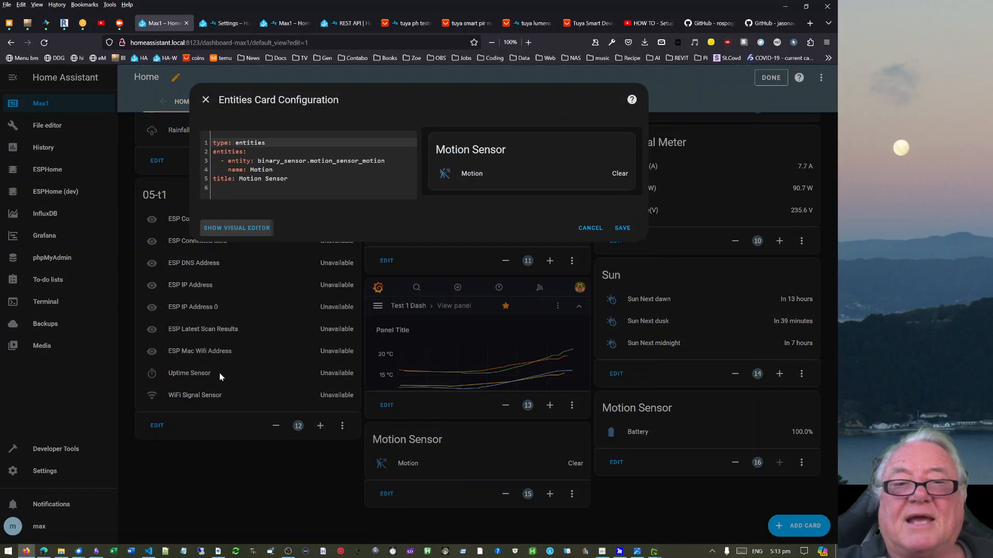
pyautogui.moveTo(385, 161); pyautogui.dragTo(258, 162)
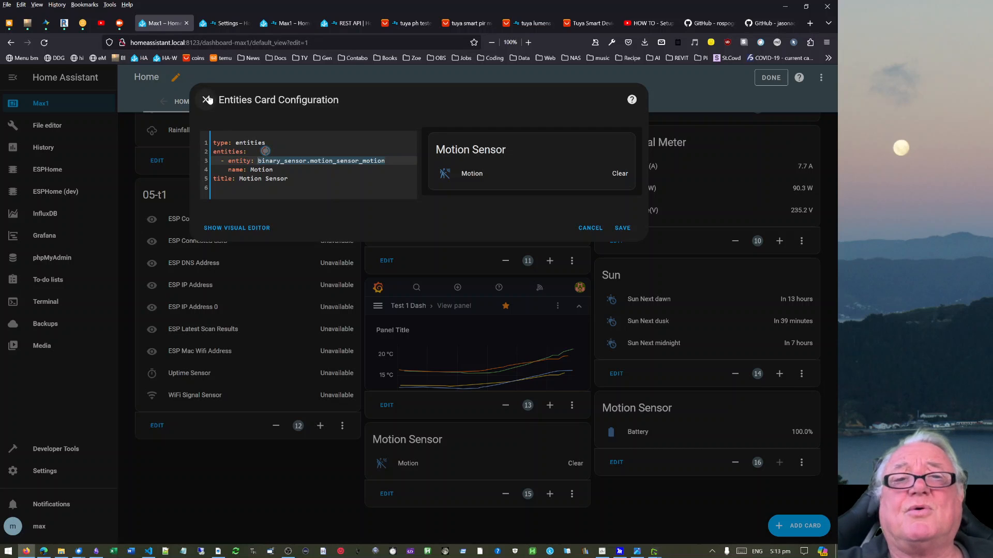
pyautogui.click(206, 99)
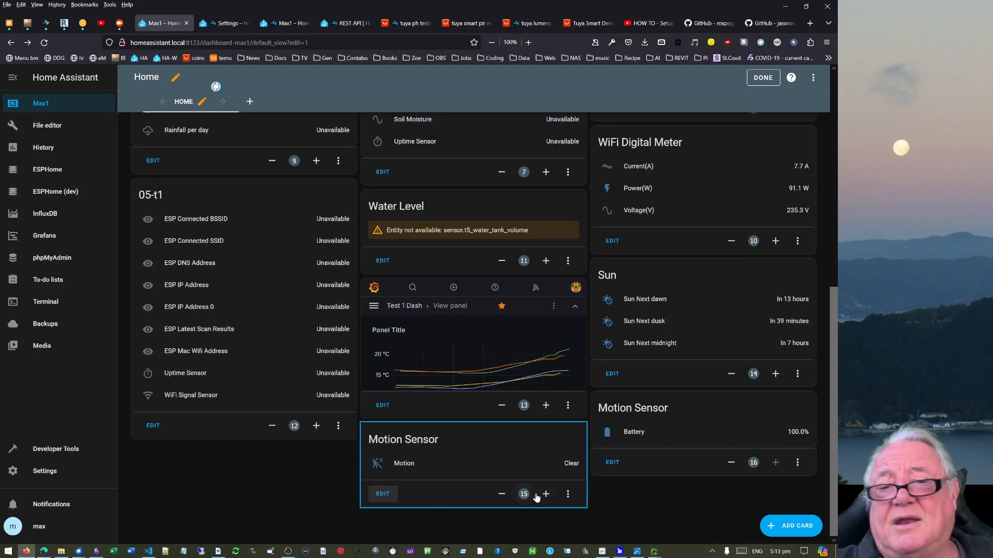
# Delete the Motion Sensor card that shows the Motion entity
pyautogui.click(569, 495)
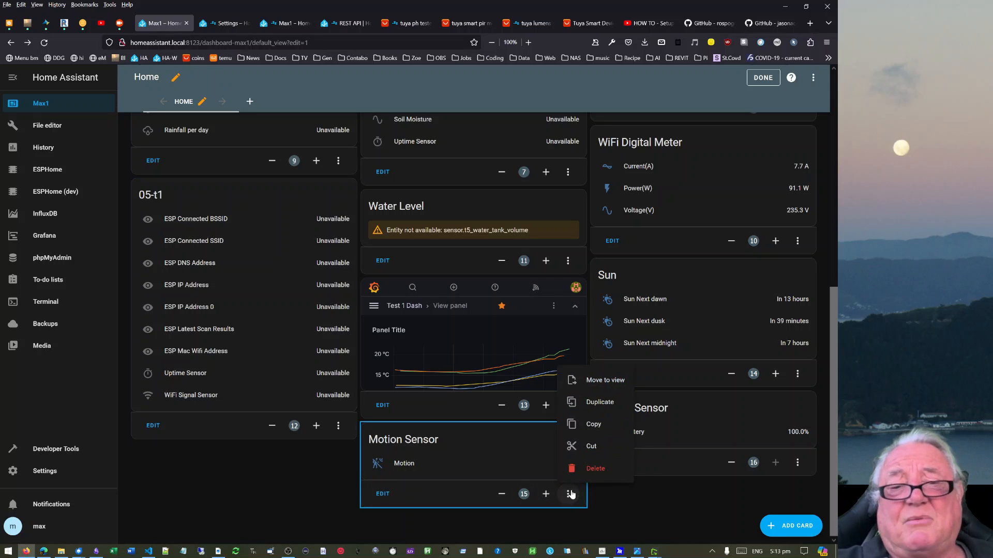
pyautogui.click(594, 469)
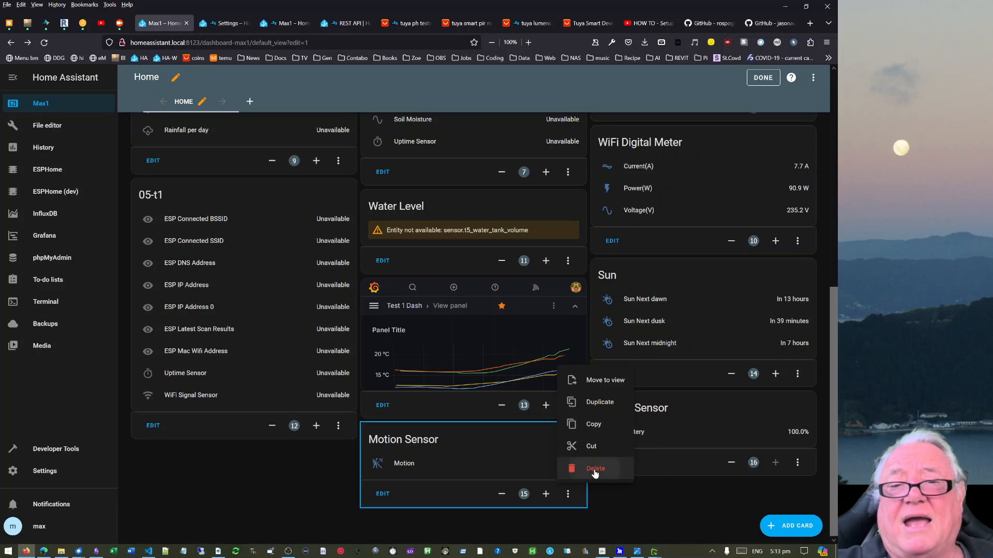
pyautogui.click(488, 359)
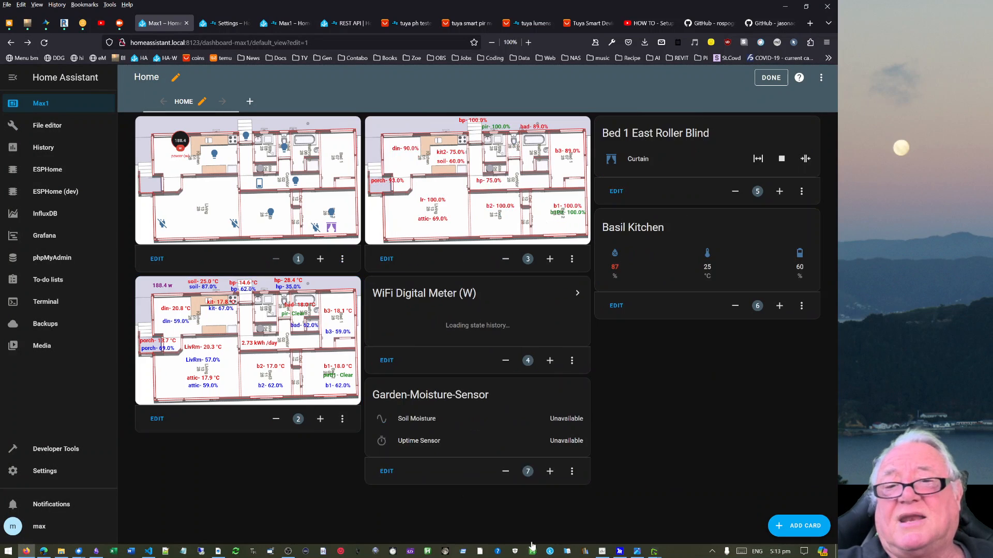
# Delete the Motion Sensor card that shows the Battery entity
pyautogui.moveTo(835, 315); pyautogui.dragTo(837, 488)
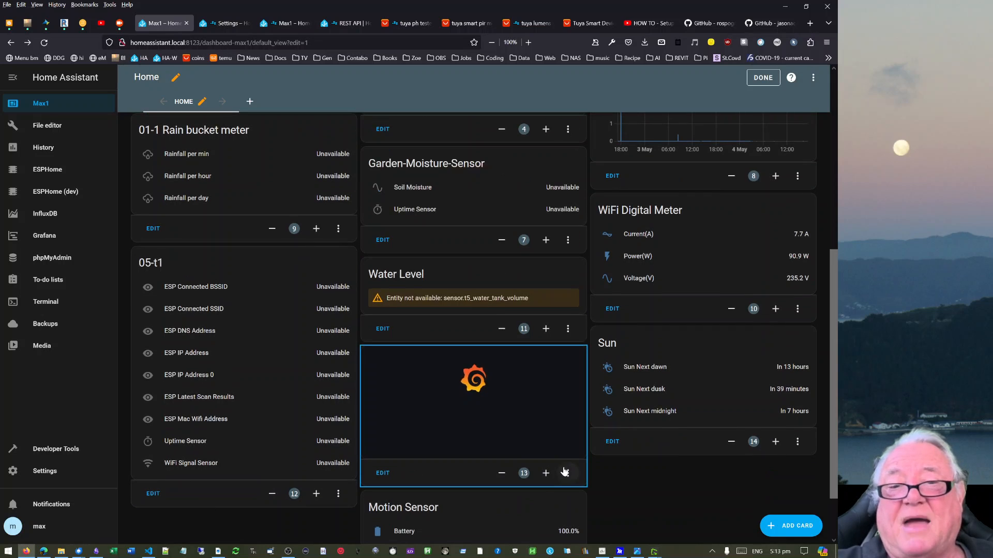
pyautogui.click(568, 493)
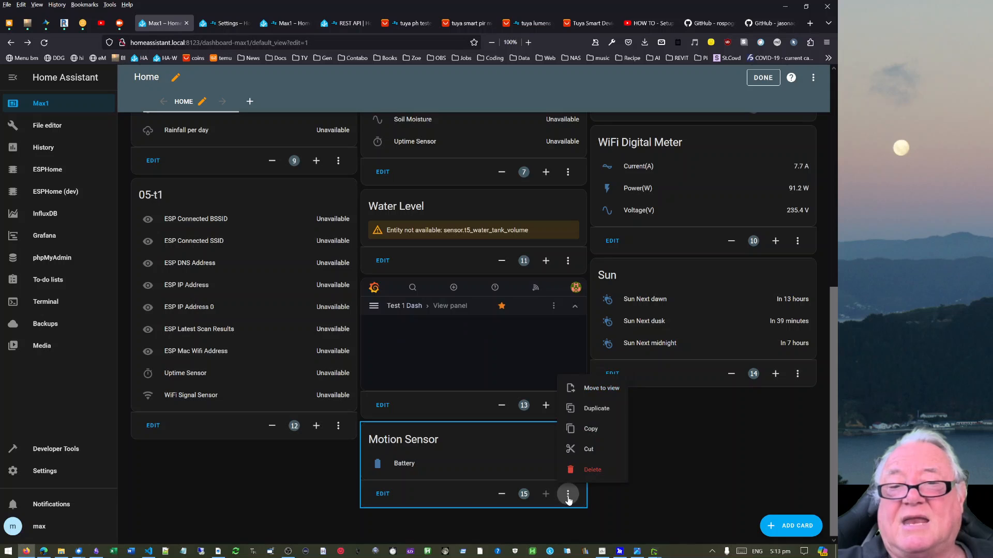
pyautogui.click(595, 469)
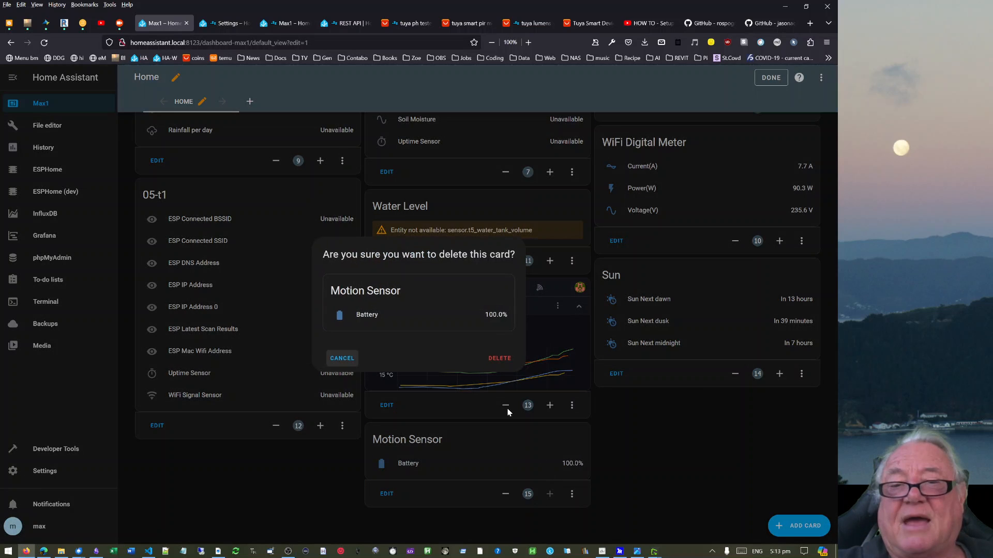
pyautogui.click(504, 359)
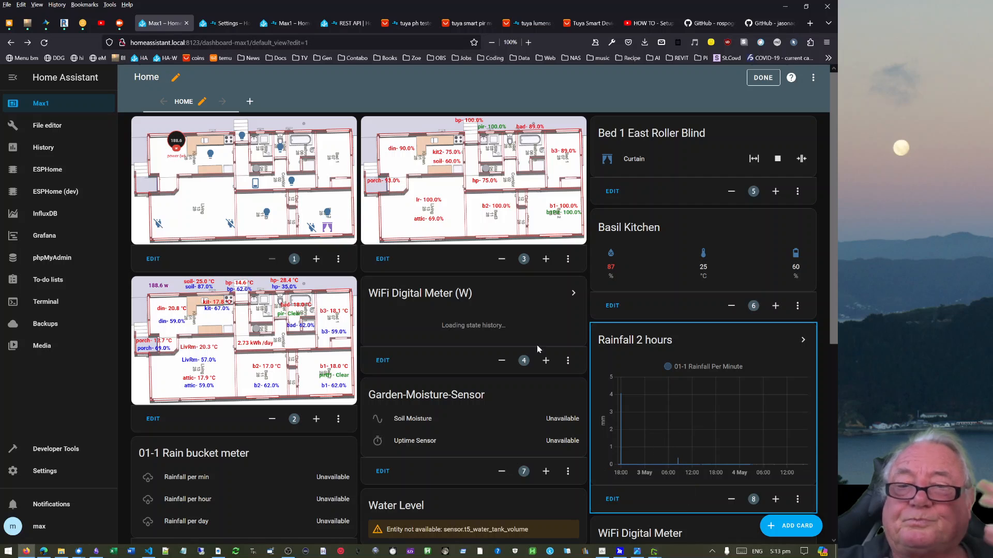
# Finish editing the Max1 dashboard and open the Kitchen Bulb controls from the first floor plan
pyautogui.scroll(-4, 310, 284)
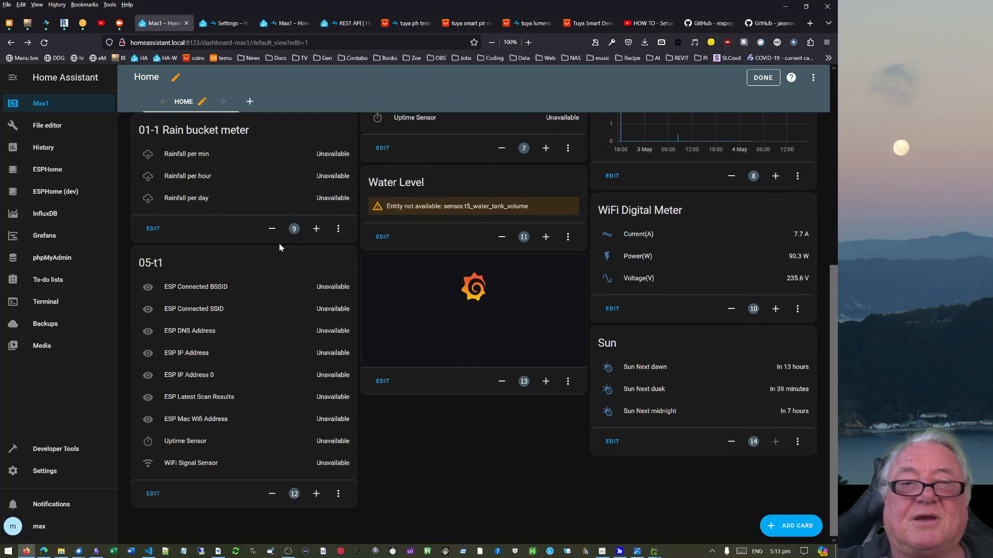
pyautogui.moveTo(834, 322); pyautogui.dragTo(836, 232)
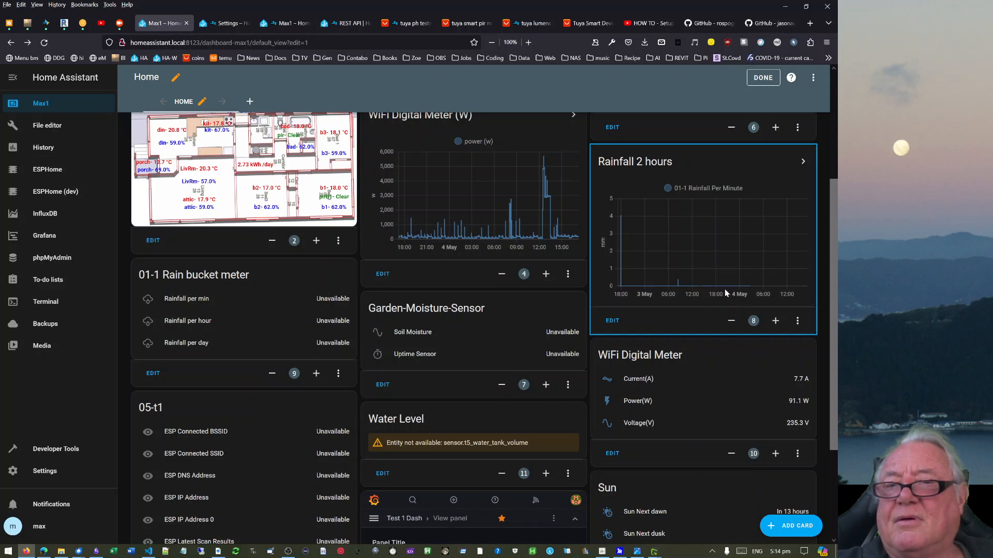
pyautogui.moveTo(750, 290)
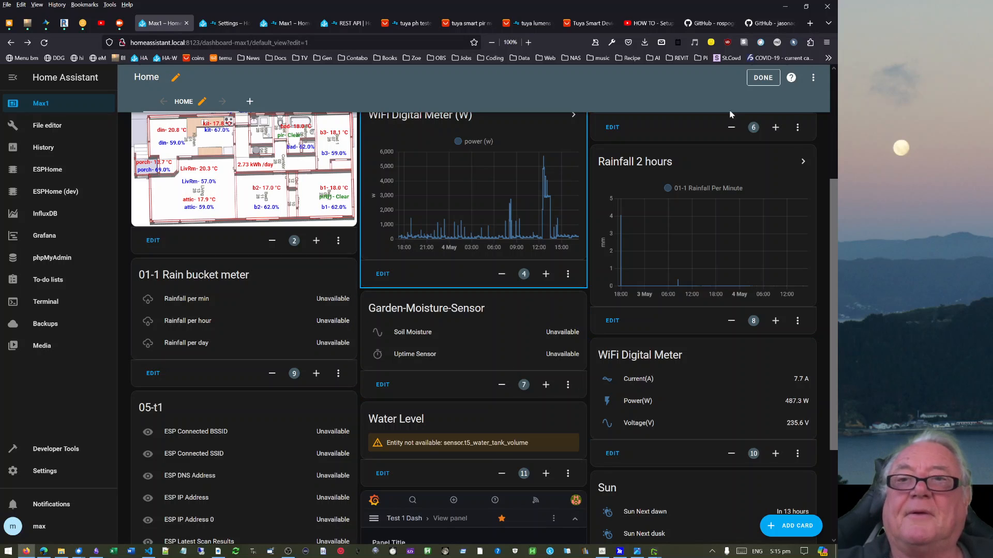
pyautogui.click(756, 76)
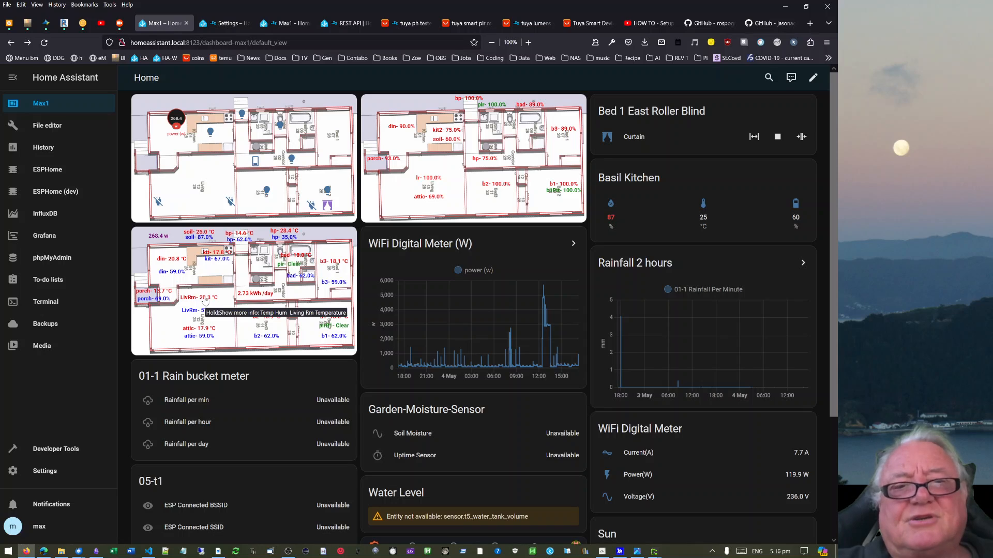
pyautogui.click(211, 133)
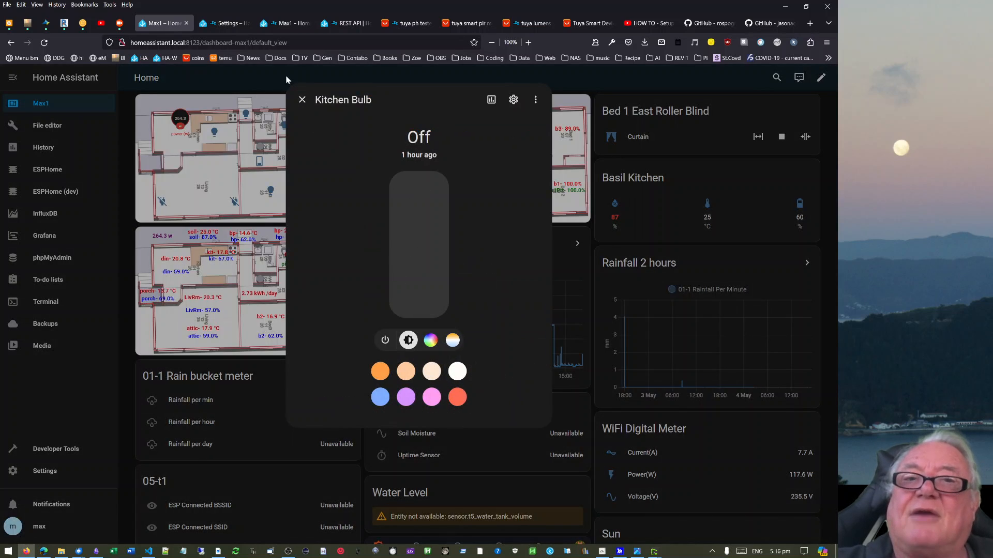
# Close the Kitchen Bulb controls, examine the dining temperature sensor's full history and its date range options, and return to the dashboard
pyautogui.click(302, 100)
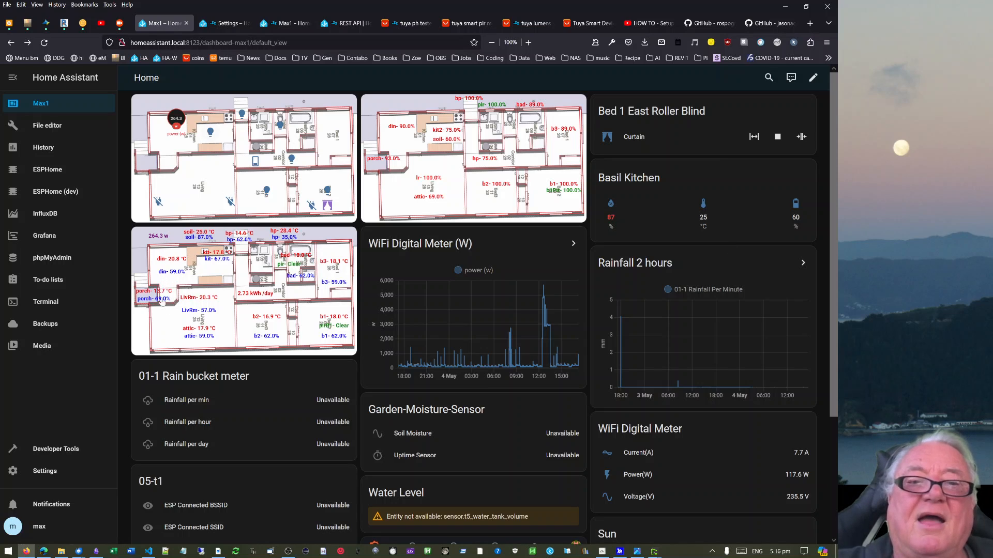
pyautogui.click(170, 261)
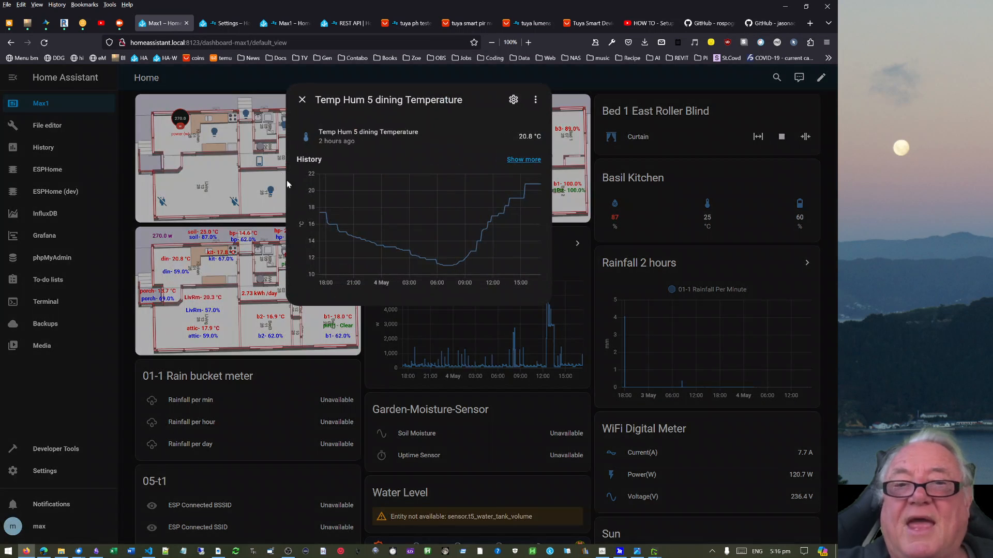
pyautogui.click(523, 160)
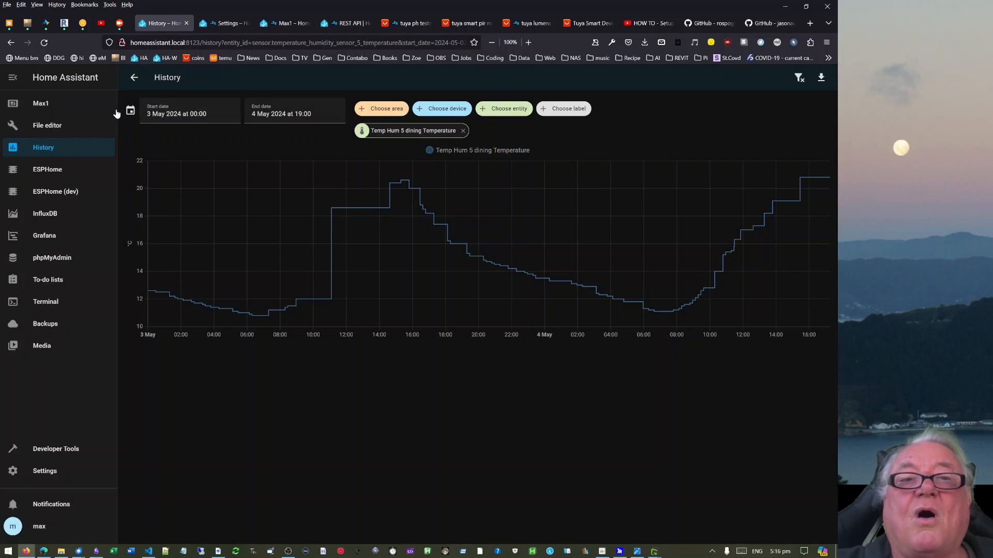
pyautogui.click(130, 111)
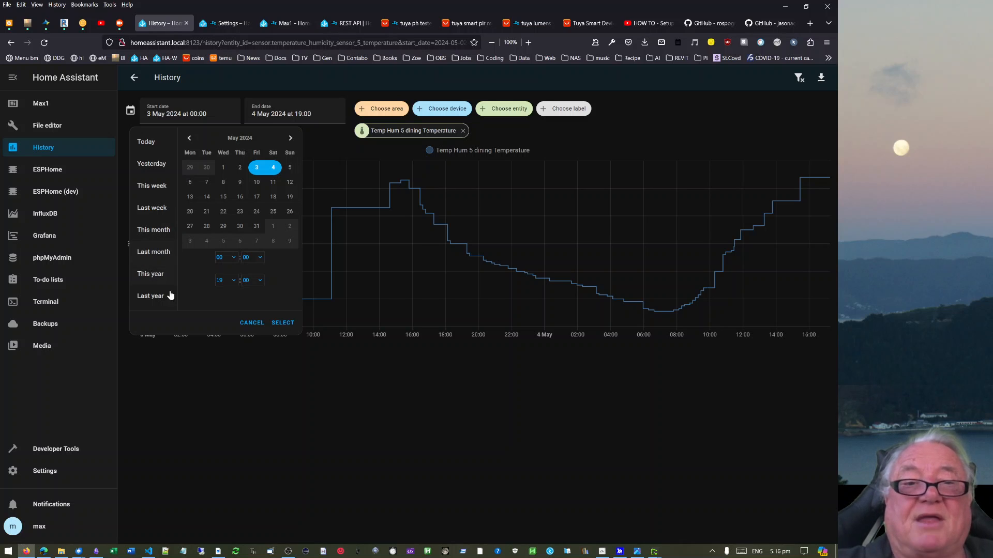
pyautogui.click(253, 323)
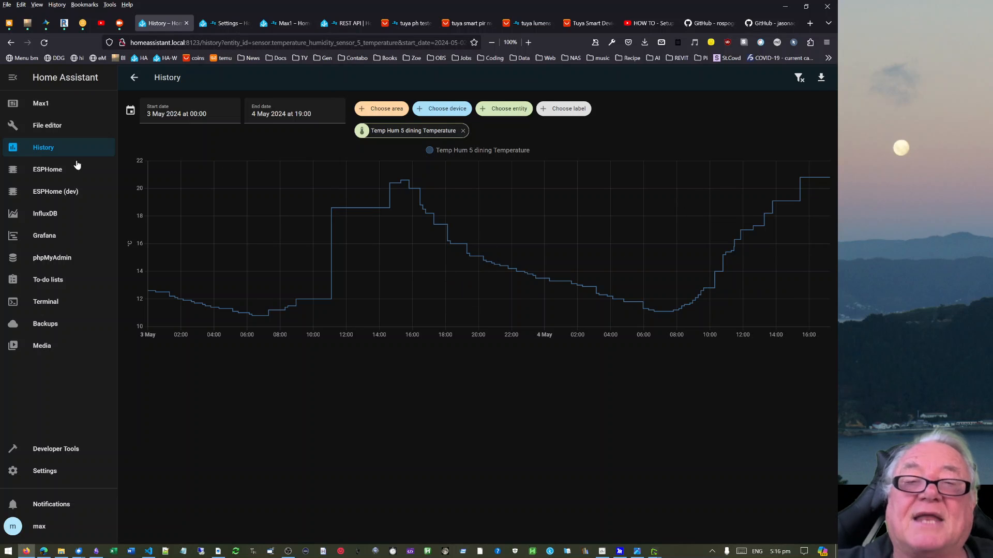
pyautogui.click(130, 75)
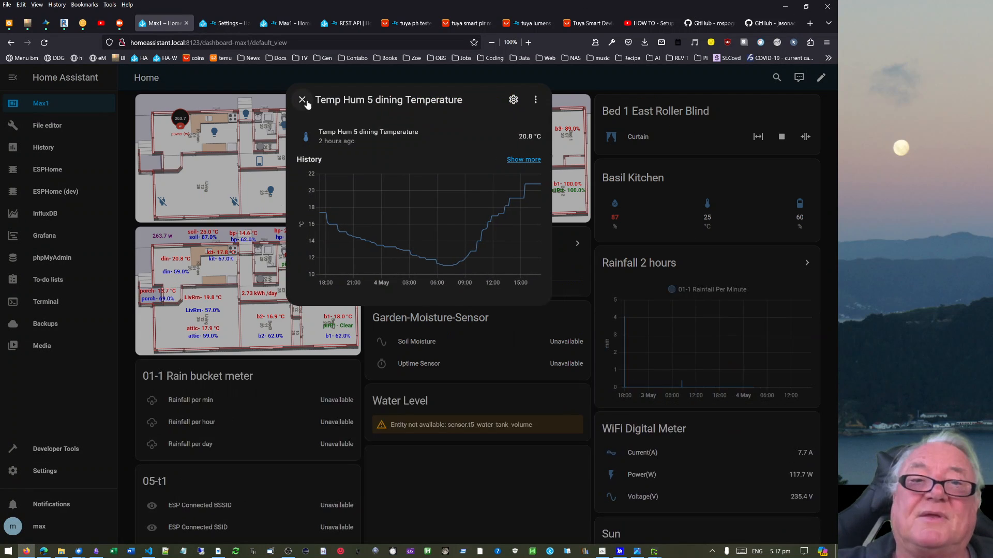
pyautogui.click(240, 230)
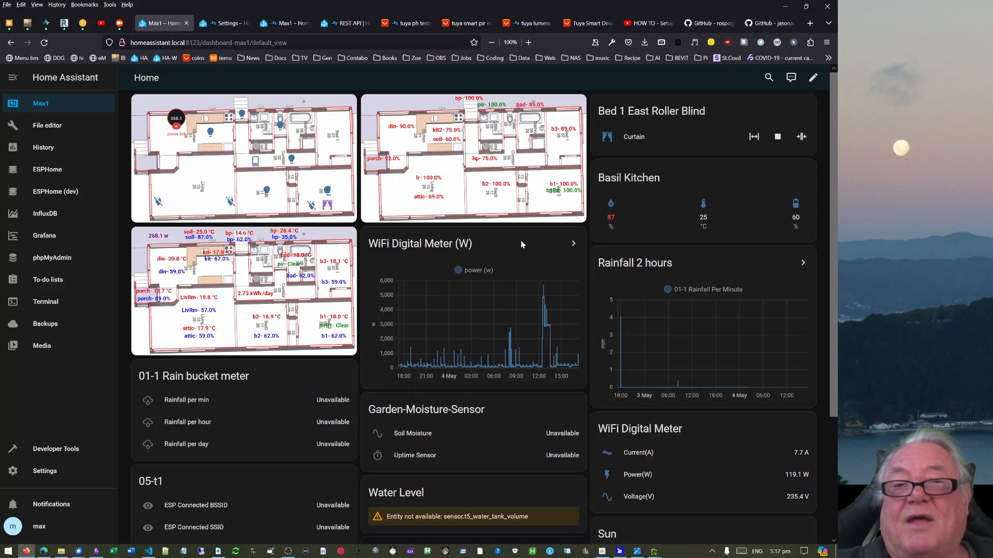
# Look through the Max1 dashboard's lower cards, including the 05-t1 card and the embedded Grafana panel
pyautogui.scroll(-3, 175, 414)
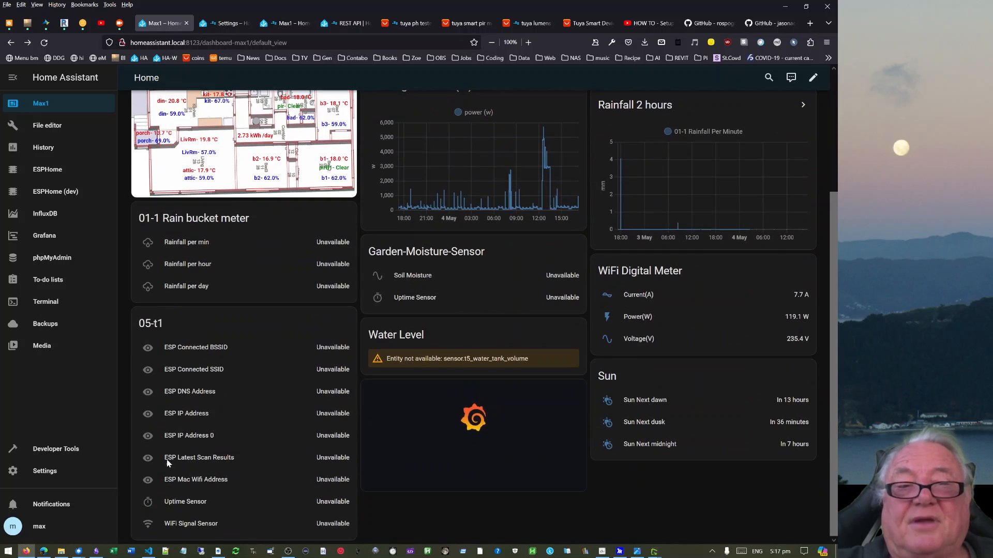
pyautogui.scroll(3, 179, 434)
pyautogui.scroll(1, 180, 434)
pyautogui.scroll(-3, 189, 409)
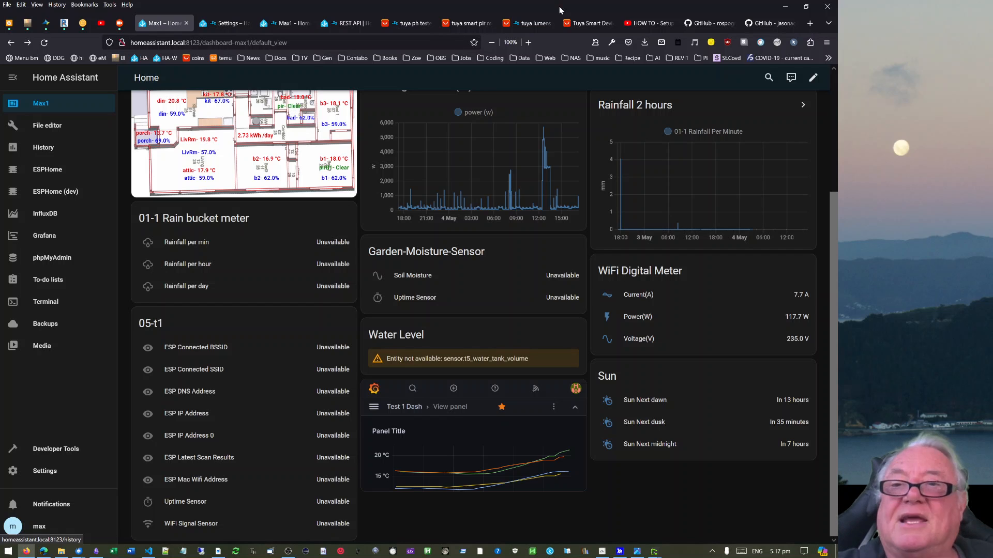
pyautogui.moveTo(833, 215); pyautogui.dragTo(837, 105)
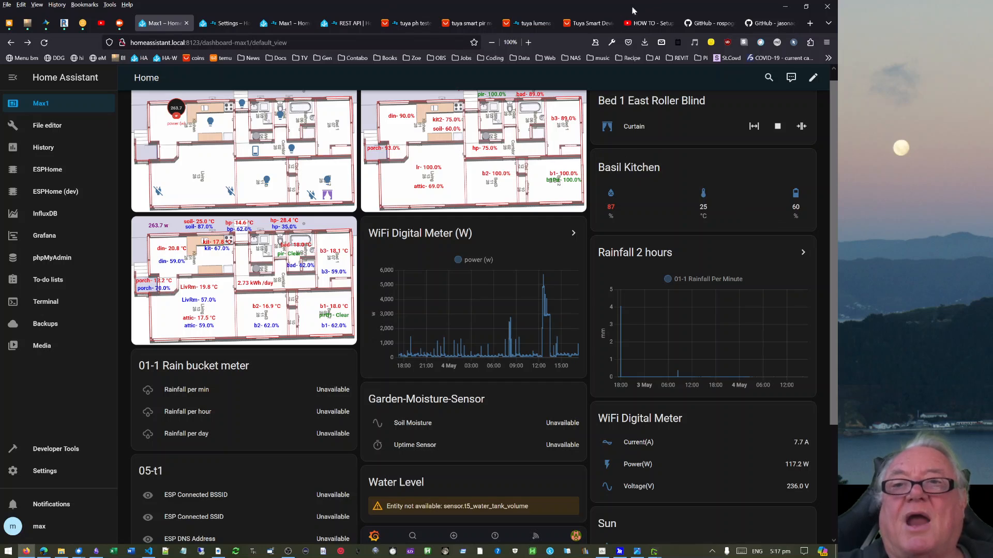
# Review the open LocalTuya and TinyTuya GitHub pages, the HOW TO video and the Tuya lumens sensor page, and return to the Max1 dashboard
pyautogui.click(711, 26)
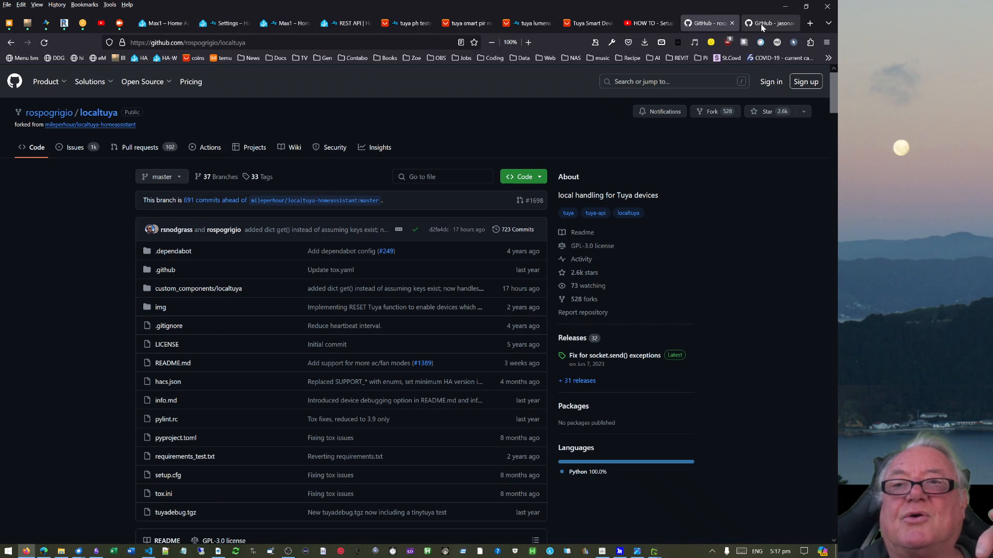
pyautogui.click(761, 24)
pyautogui.click(653, 28)
pyautogui.click(713, 24)
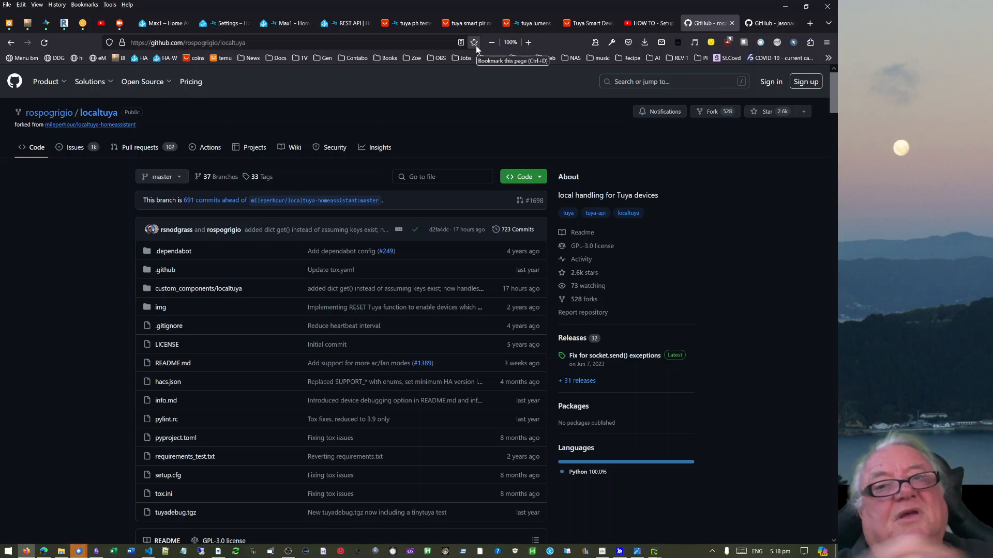
pyautogui.click(535, 20)
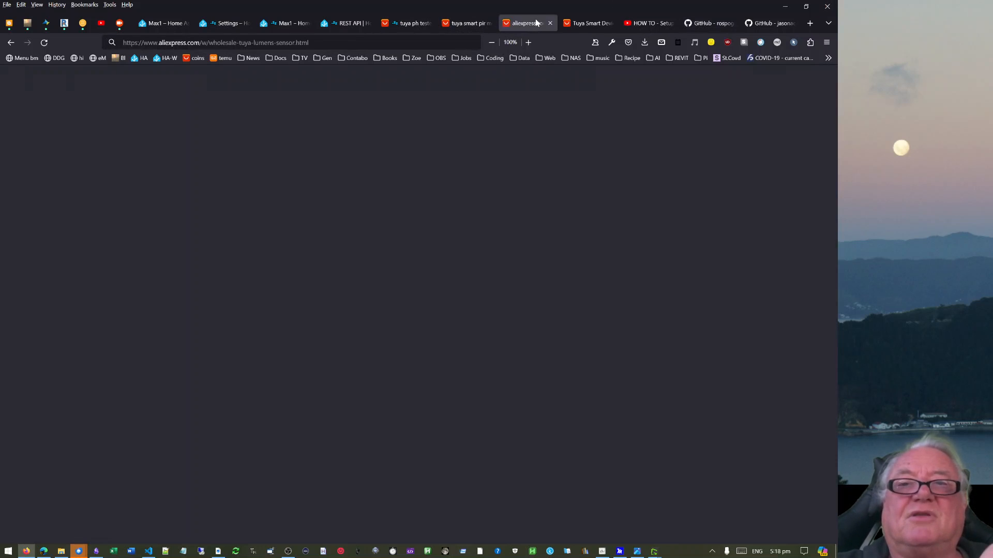
pyautogui.click(169, 26)
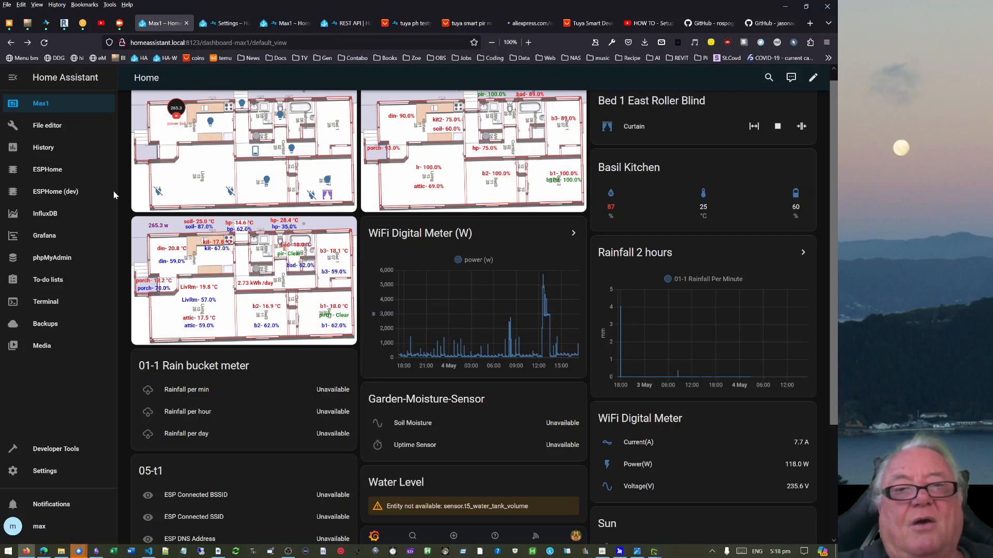
# Open the entity states in Developer Tools and examine the light.ki filter and the light.kitchen attributes
pyautogui.click(56, 451)
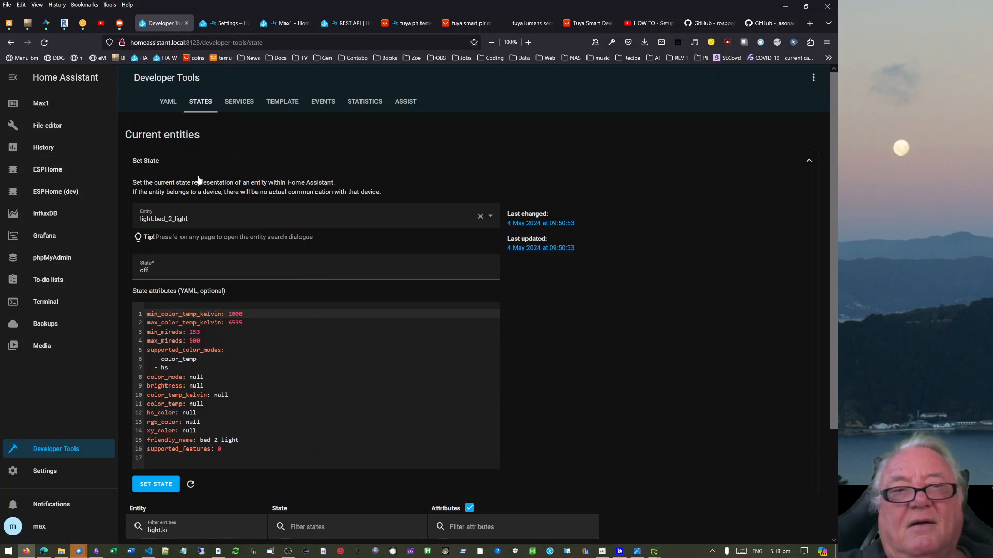
pyautogui.scroll(-3, 197, 508)
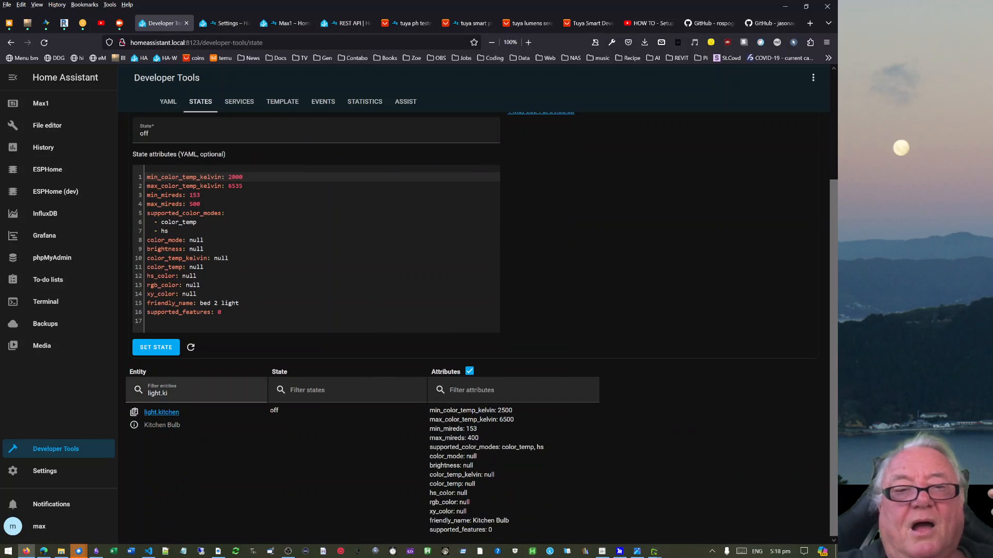
pyautogui.moveTo(171, 393); pyautogui.dragTo(147, 394)
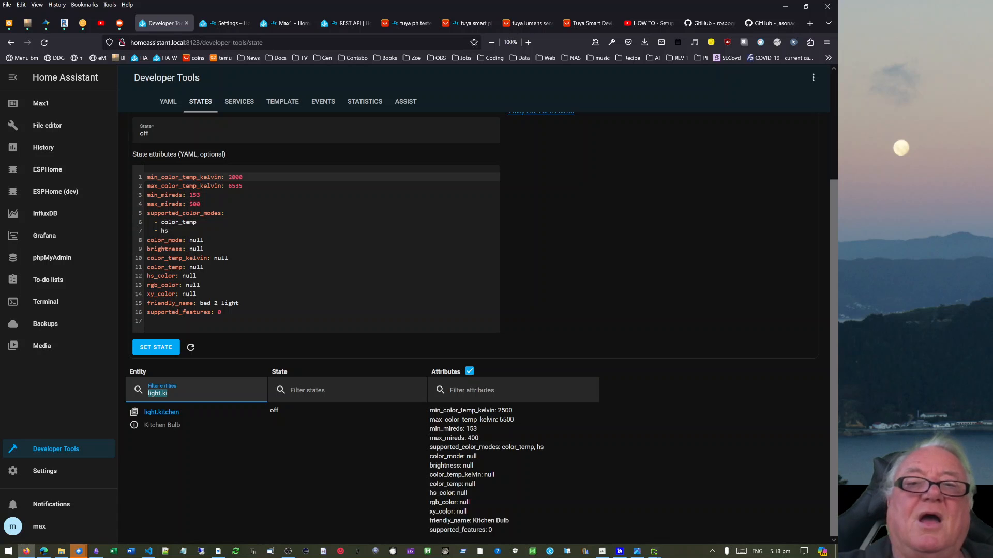
pyautogui.click(592, 292)
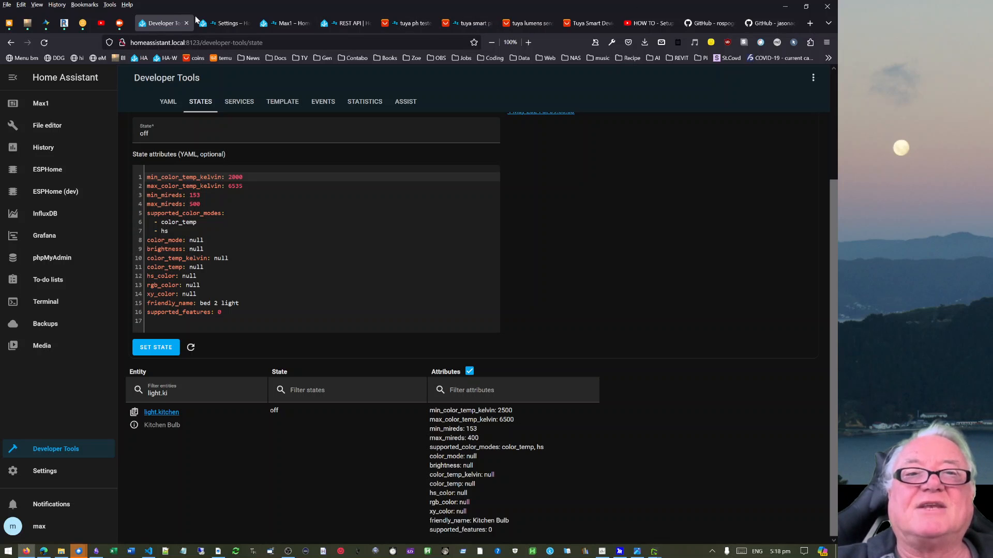
# View the Home Assistant Cloud sign-in page from the Settings overview, and return to the Max1 dashboard
pyautogui.click(224, 23)
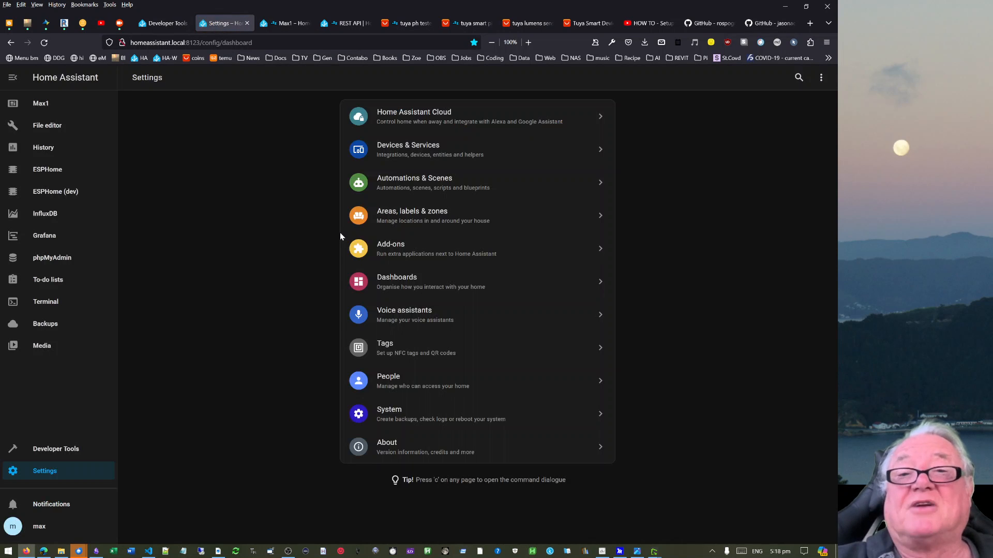
pyautogui.click(407, 112)
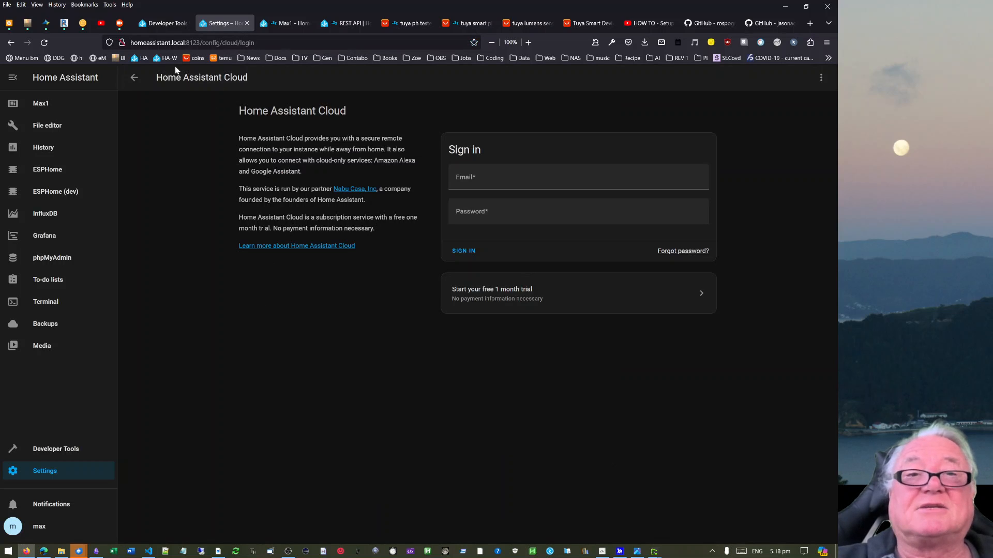
pyautogui.click(126, 78)
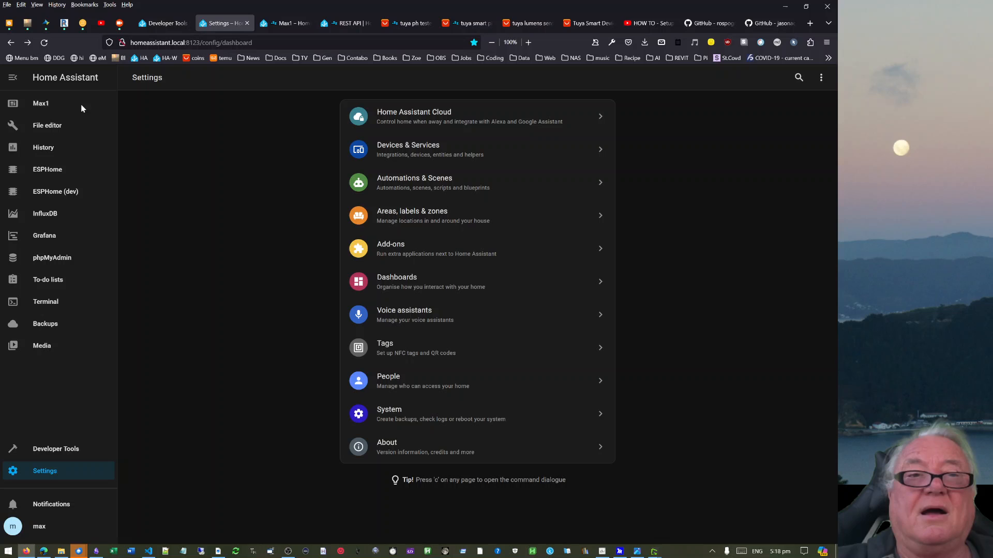
pyautogui.click(39, 105)
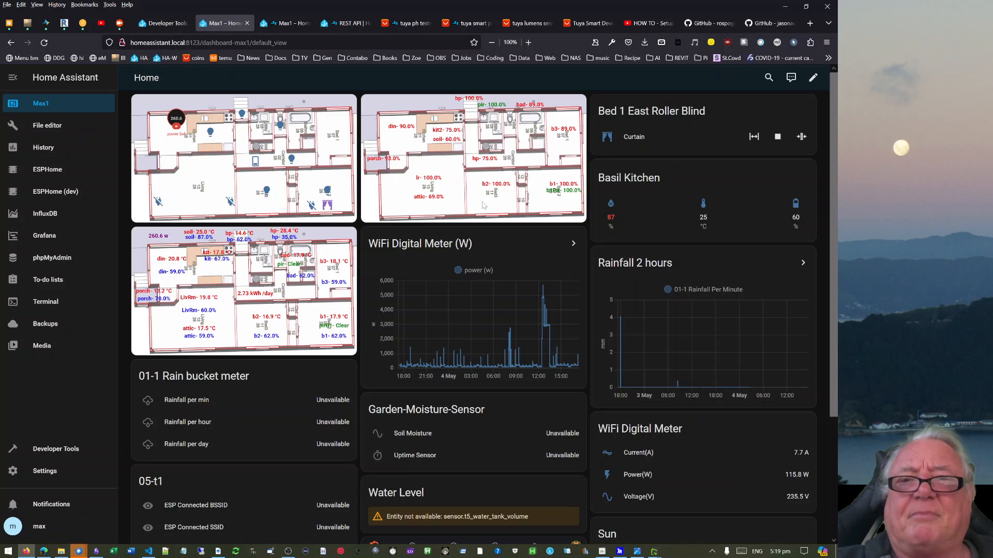
# Open the media library, preview the RoomDataSheets floor plan PNG and close the preview
pyautogui.click(37, 352)
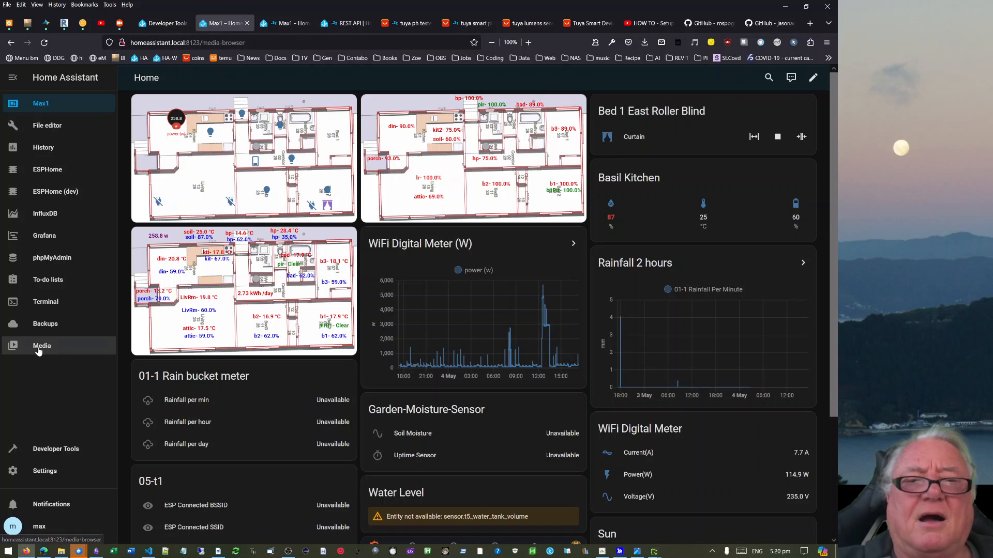
pyautogui.click(254, 151)
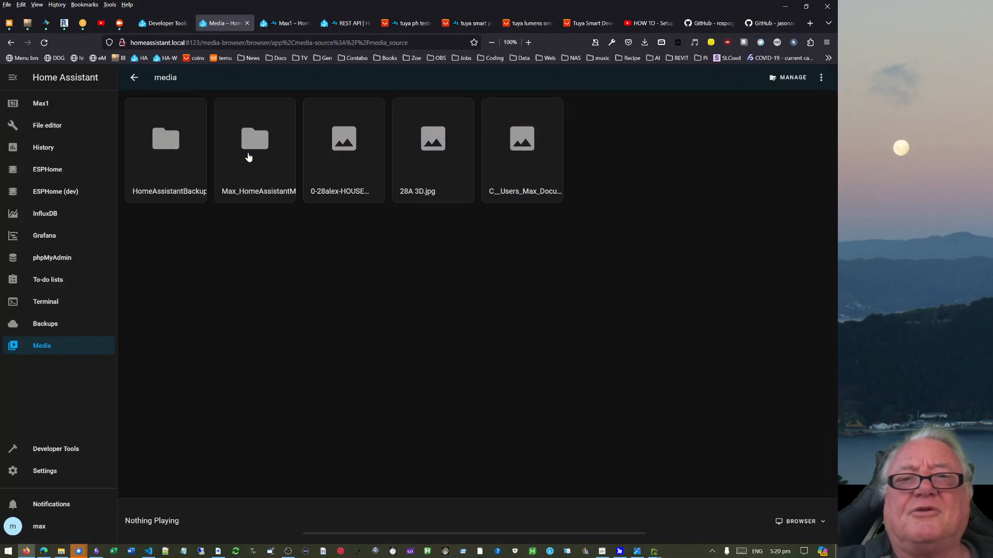
pyautogui.click(344, 136)
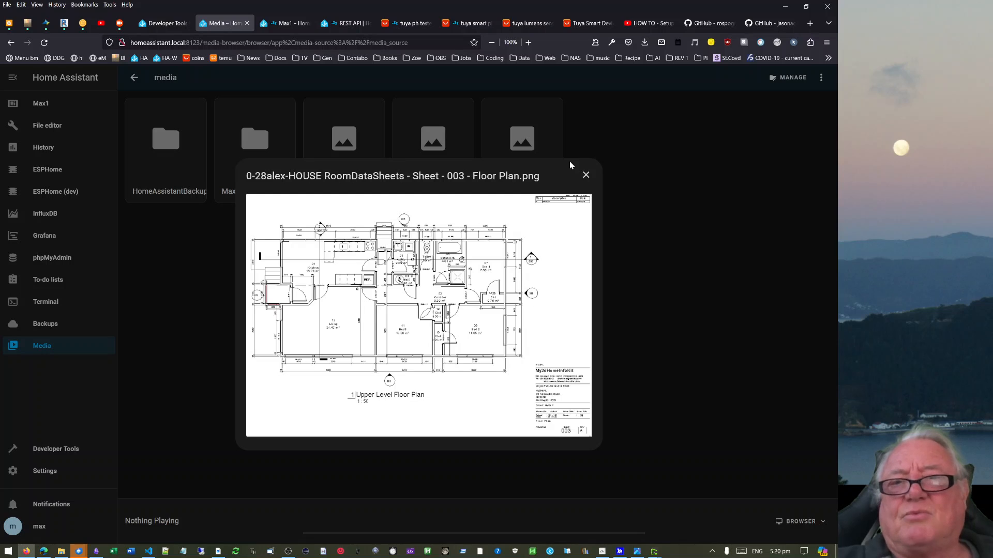
pyautogui.click(585, 175)
# Open Media Management, show the file upload dialog for adding media, and close both without uploading anything
pyautogui.click(780, 80)
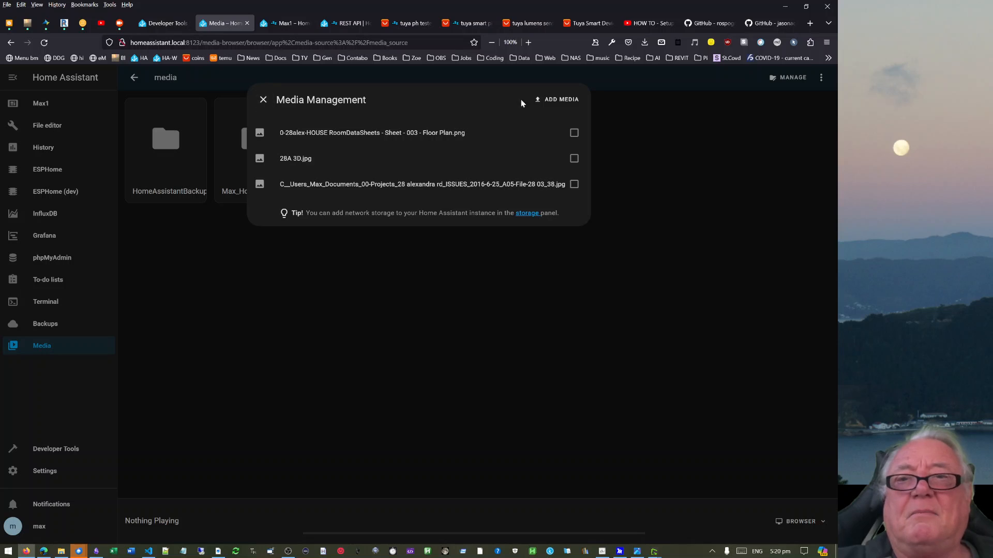
pyautogui.click(542, 101)
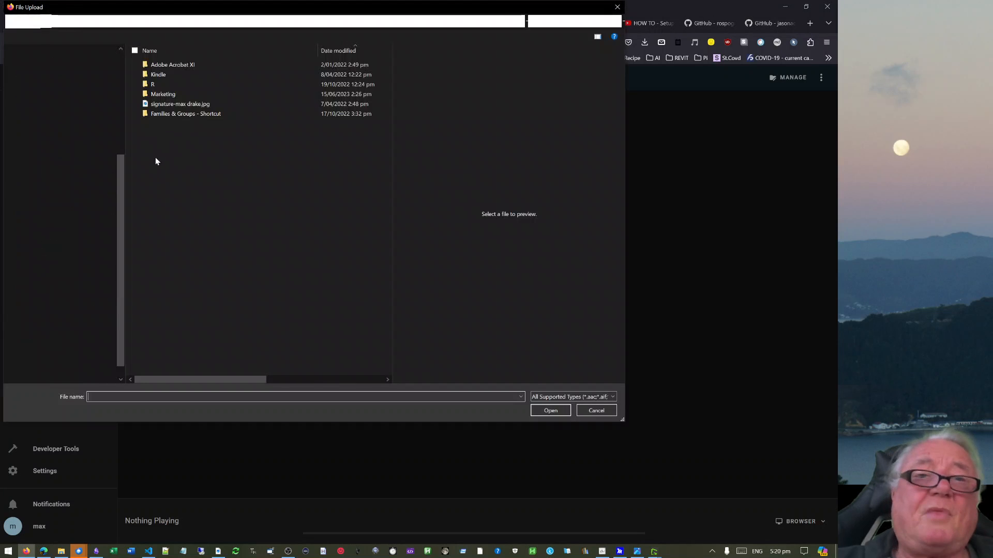
pyautogui.click(615, 8)
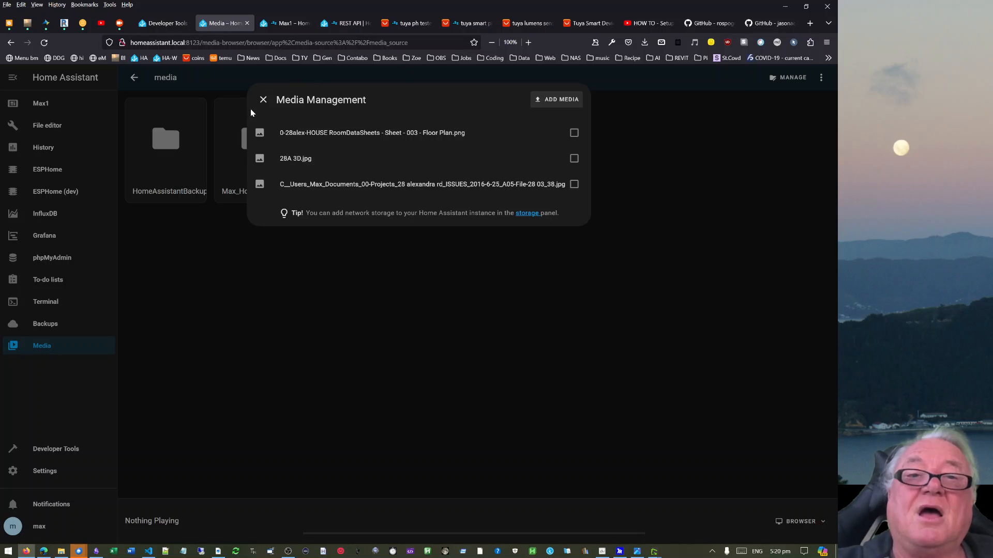
pyautogui.click(263, 100)
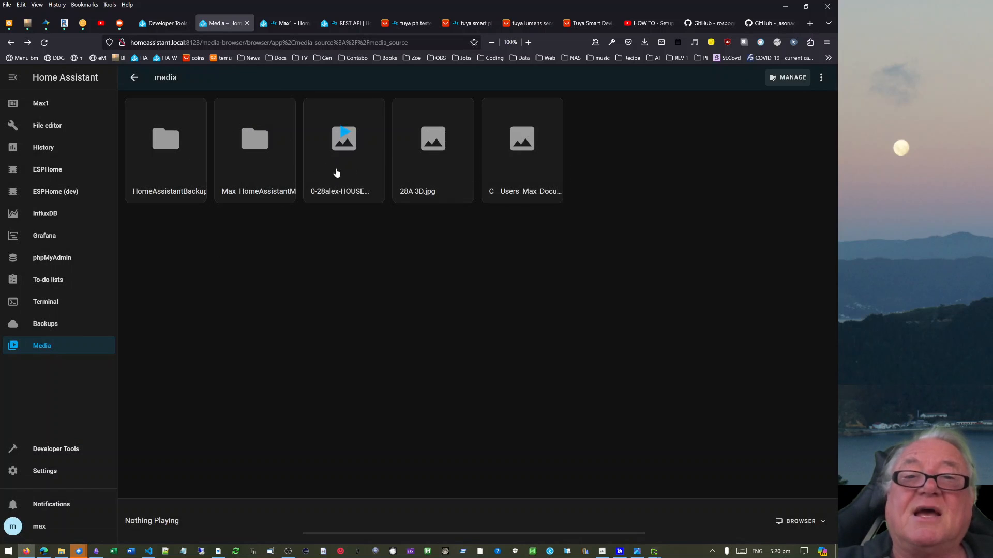
# Preview 28A 3D.jpg and the last floor plan image in the media library, and return to the Max1 dashboard
pyautogui.click(433, 135)
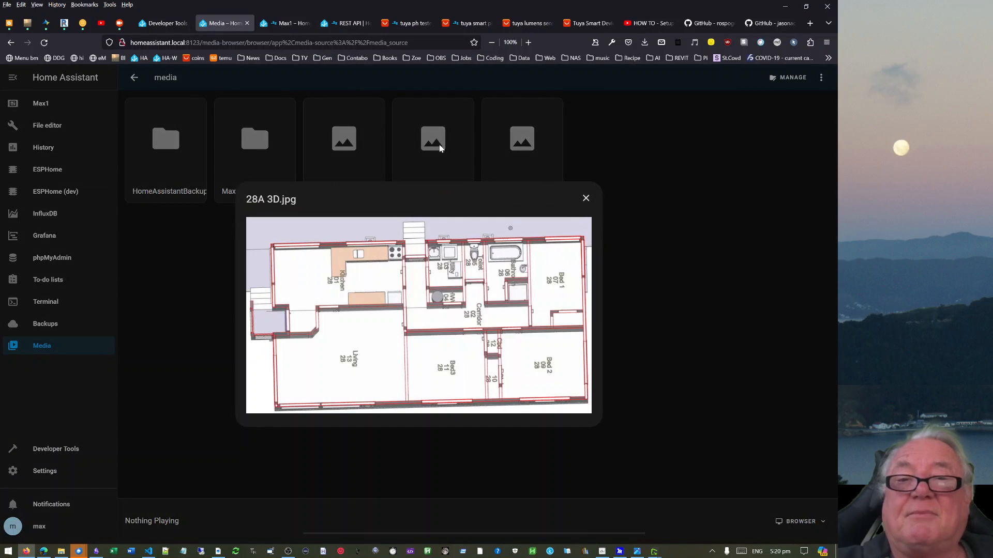
pyautogui.click(585, 198)
pyautogui.click(526, 145)
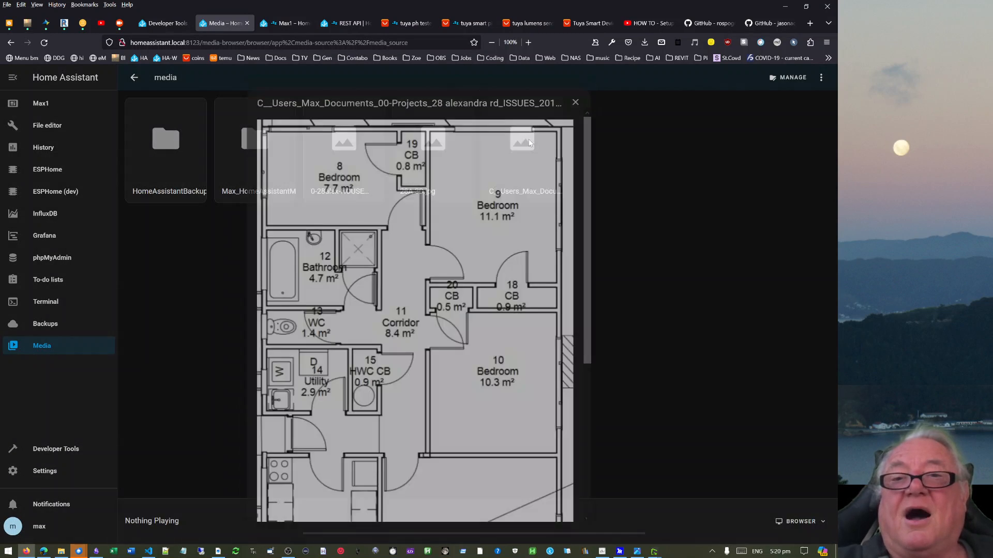
pyautogui.scroll(-5, 463, 267)
pyautogui.scroll(5, 464, 267)
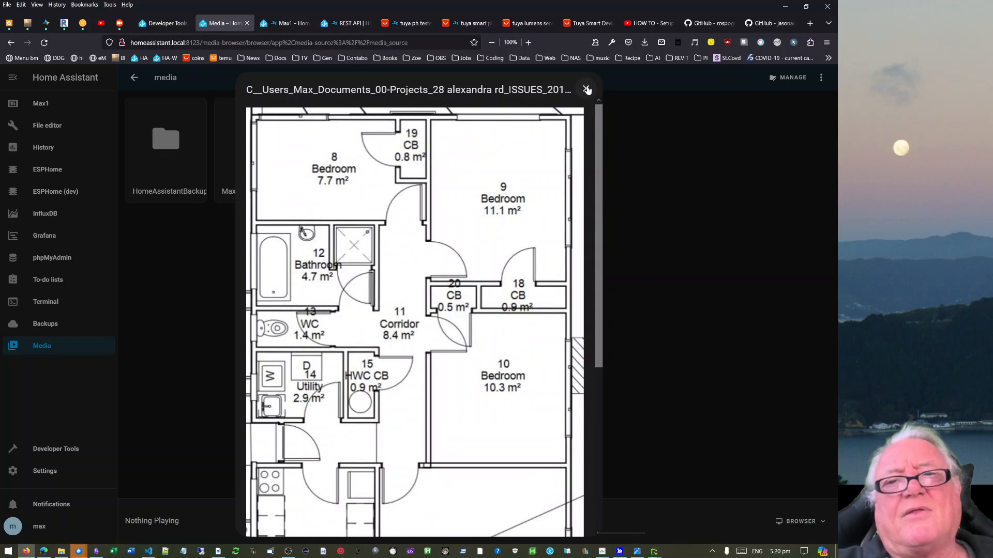
pyautogui.click(585, 88)
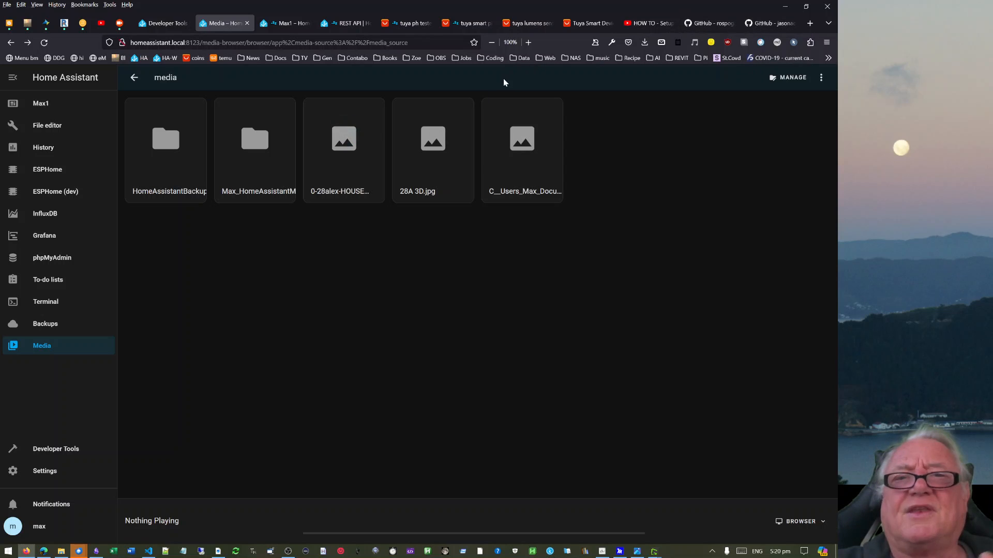
pyautogui.click(156, 26)
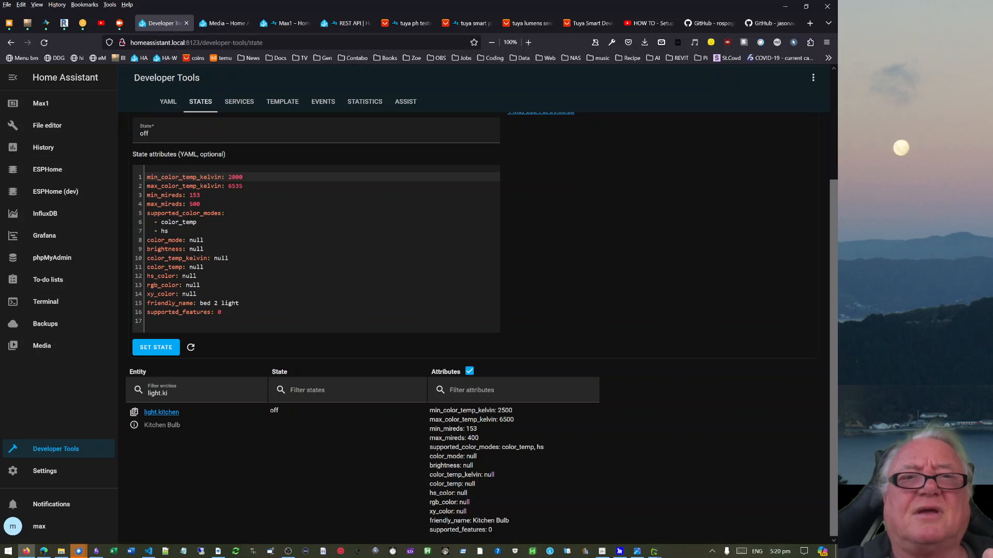
pyautogui.click(58, 104)
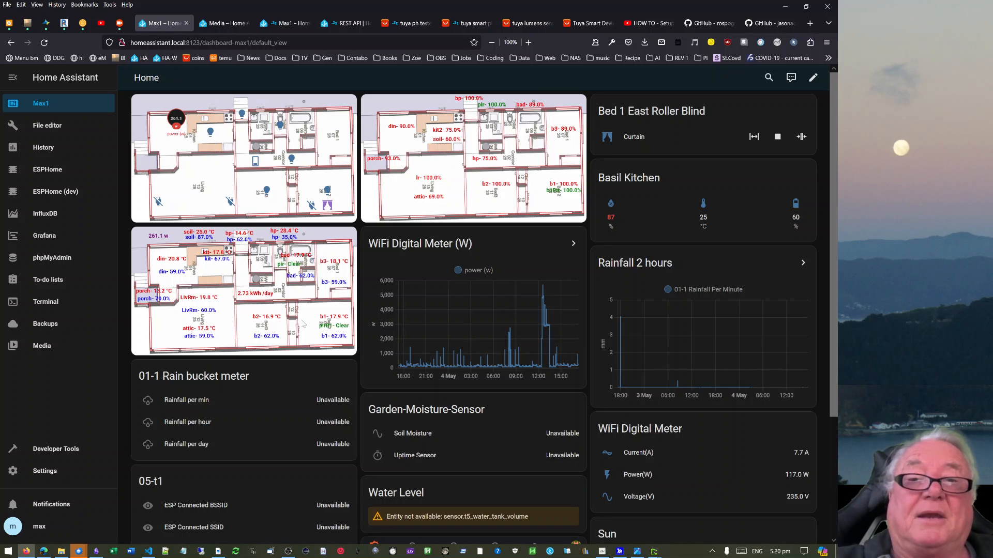
# Put the Max1 dashboard in edit mode and review the first floor-plan card's YAML configuration down to its image line
pyautogui.click(812, 77)
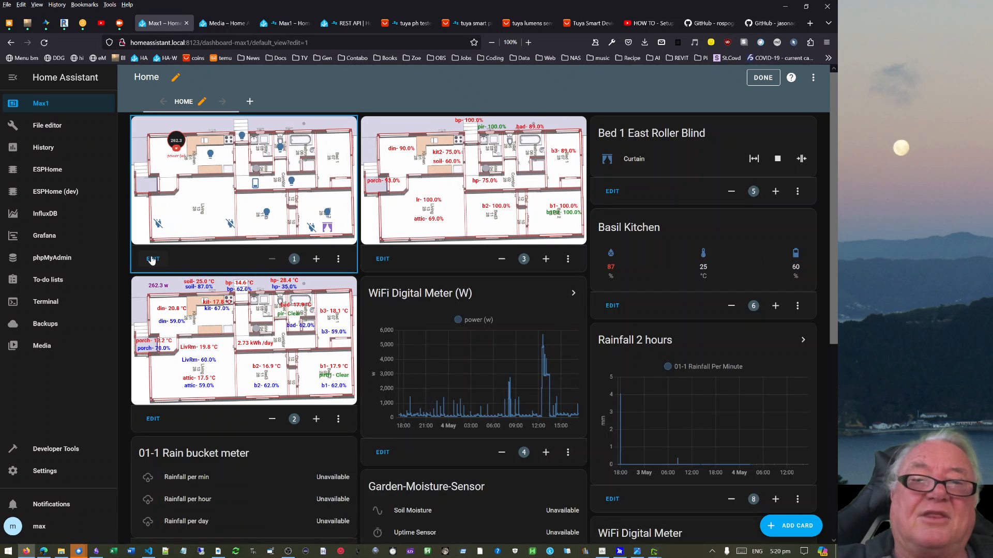
pyautogui.click(154, 259)
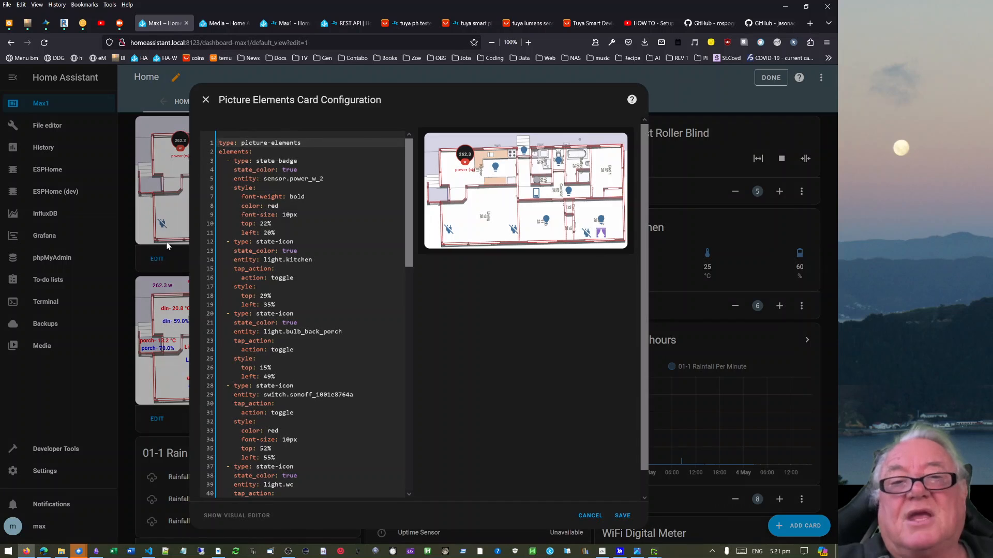
pyautogui.moveTo(405, 230); pyautogui.dragTo(383, 412)
pyautogui.scroll(-2, 382, 429)
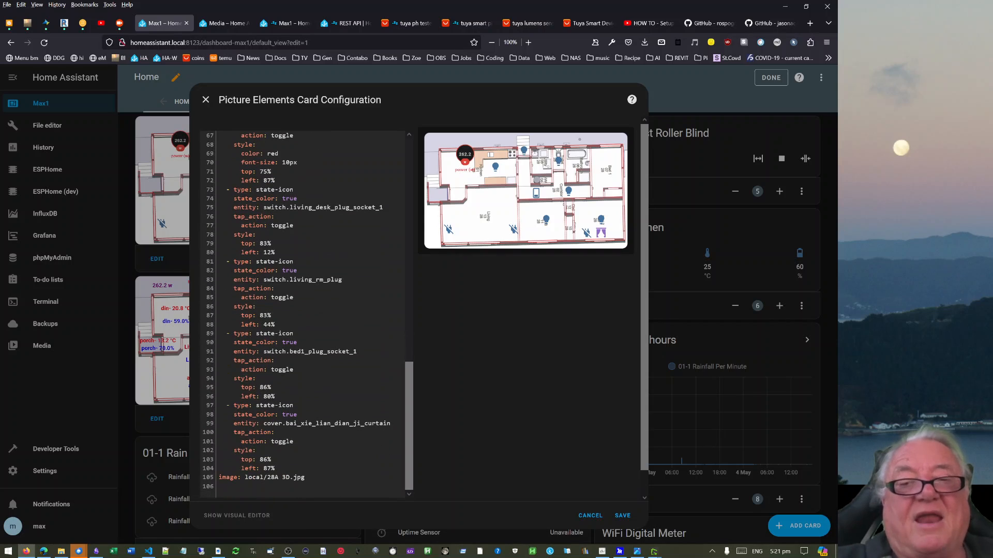
pyautogui.moveTo(408, 397); pyautogui.dragTo(430, 154)
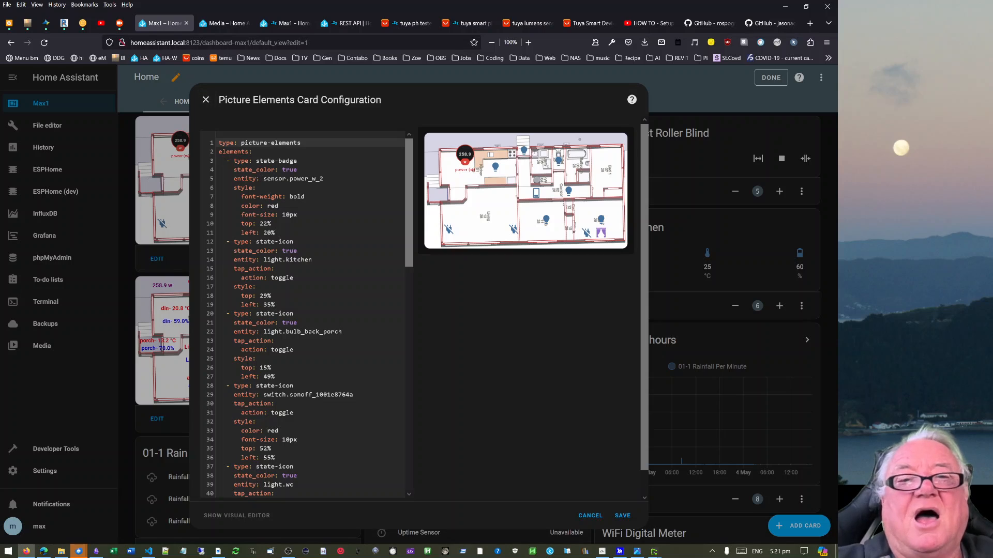
# Highlight the state-badge type and point out the first state-icon element in the card's YAML, and close the configuration without saving
pyautogui.click(299, 161)
pyautogui.moveTo(299, 160); pyautogui.dragTo(257, 160)
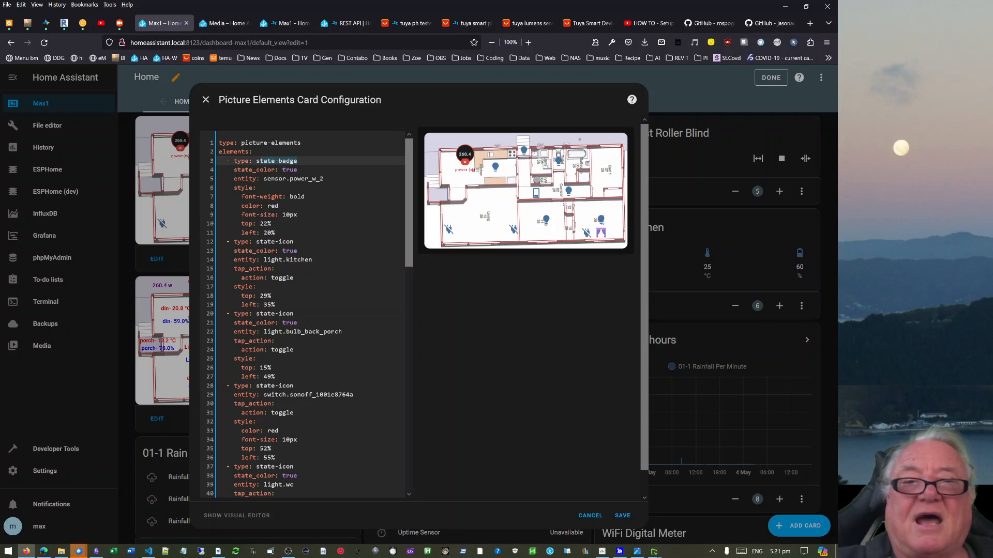
pyautogui.click(273, 241)
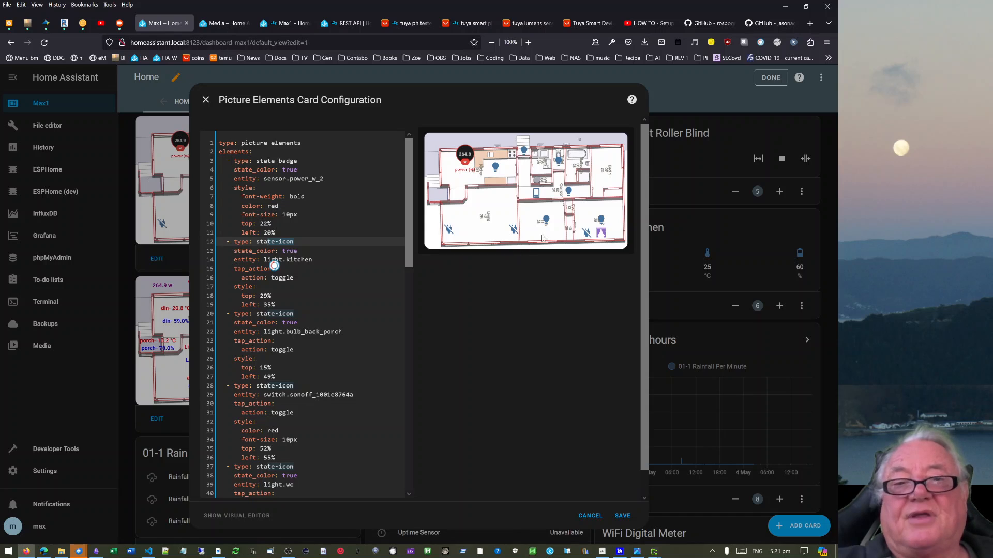
pyautogui.click(205, 100)
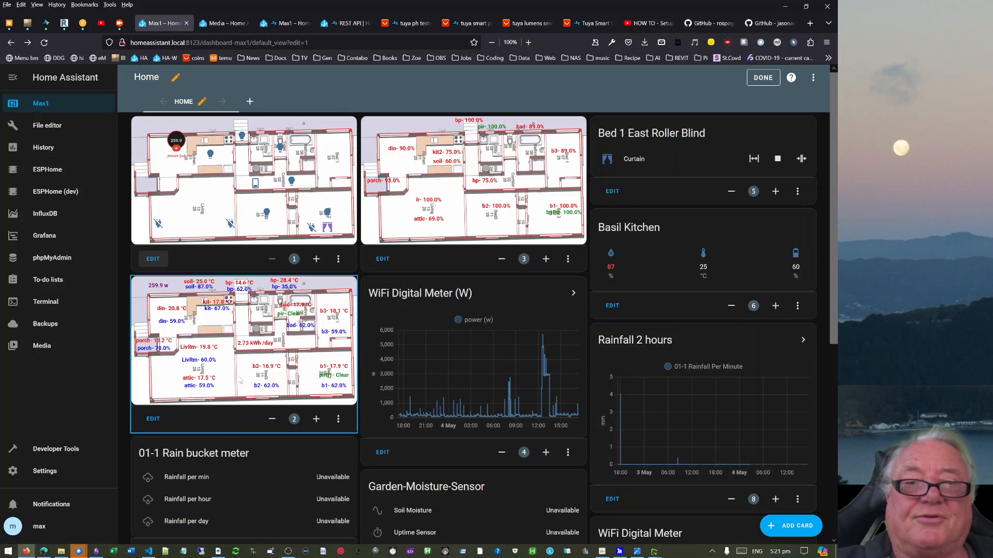
# Look over the remaining cards on the Max1 dashboard and leave edit mode
pyautogui.scroll(-5, 277, 337)
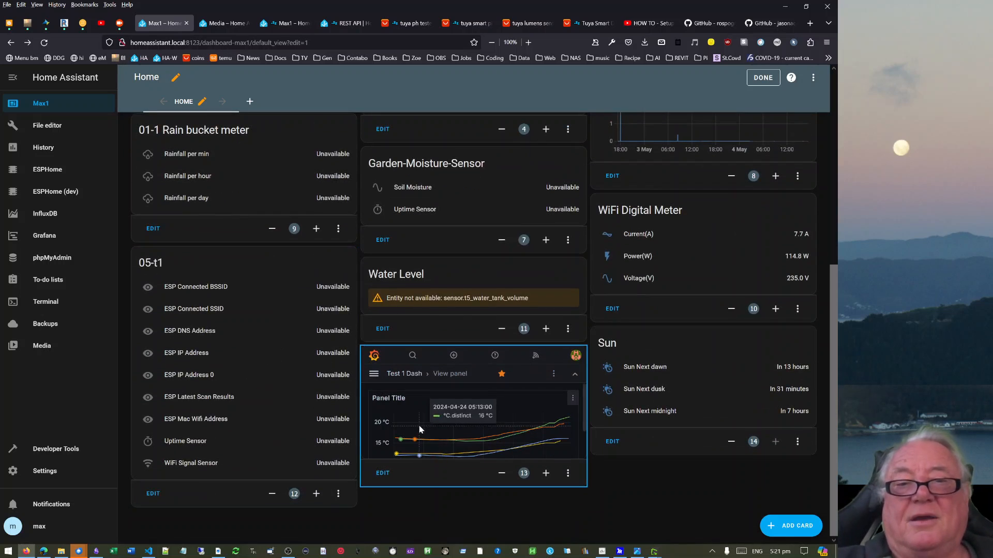
pyautogui.scroll(5, 454, 390)
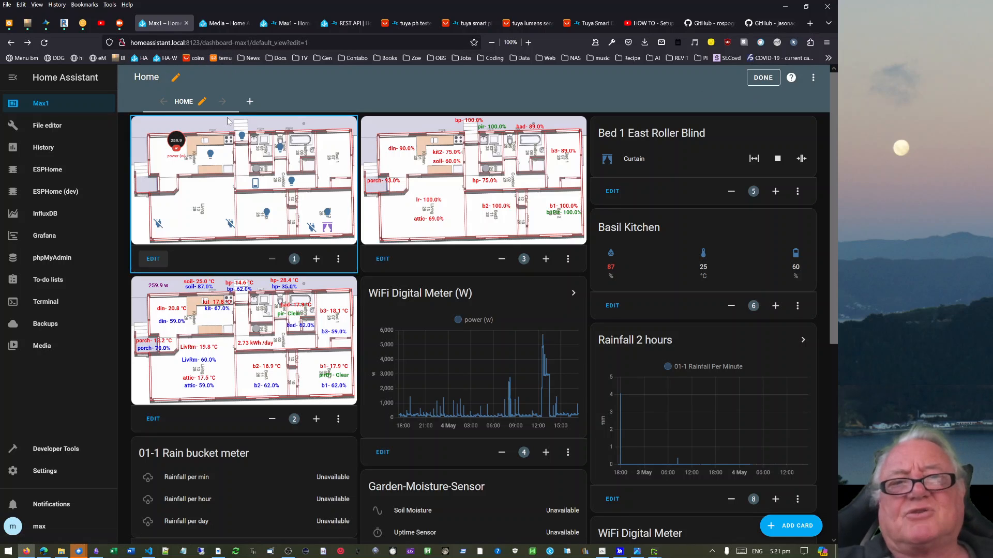
pyautogui.click(770, 81)
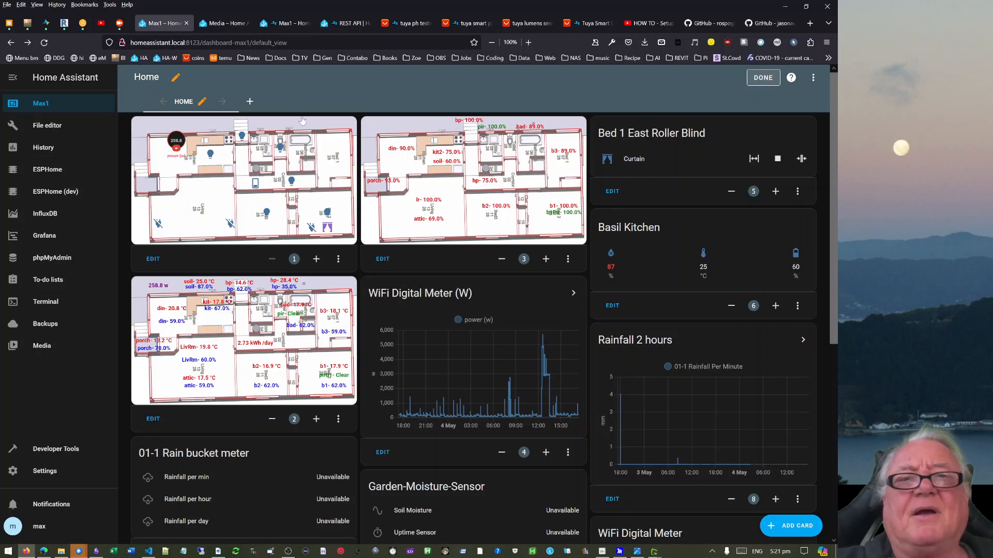